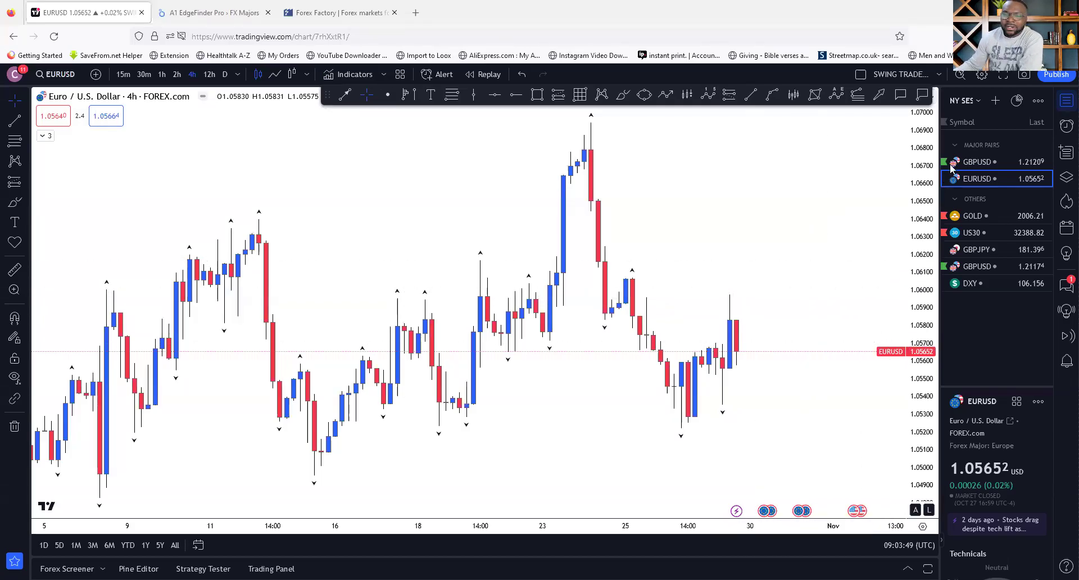
Switch the chart from EURUSD to GBPUSD using the pair in the major pairs watchlist.
{"action": "scroll", "coordinate": [731, 318], "scroll_direction": "up", "scroll_amount": 2}
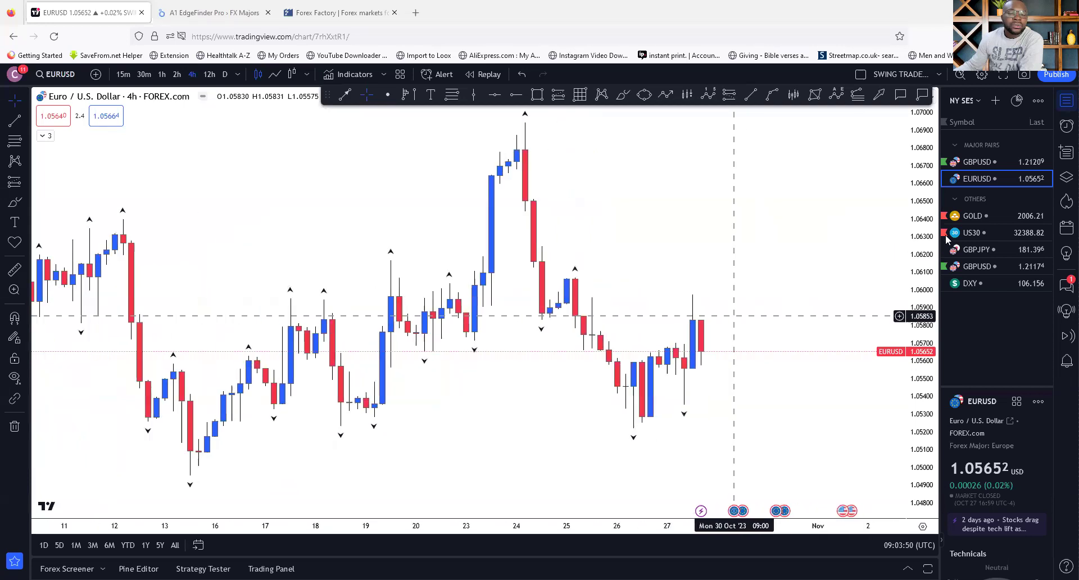
{"action": "left_click", "coordinate": [989, 165]}
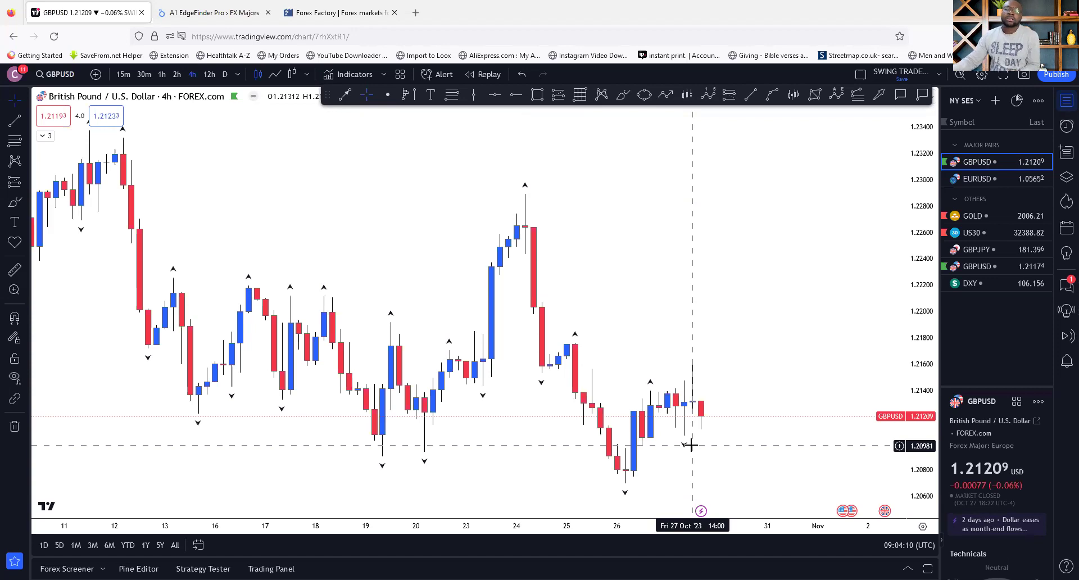
Examine the recent swing highs and lows on the GBPUSD 4-hour chart, including the October moves.
{"action": "left_click_drag", "start_coordinate": [722, 193], "coordinate": [538, 272]}
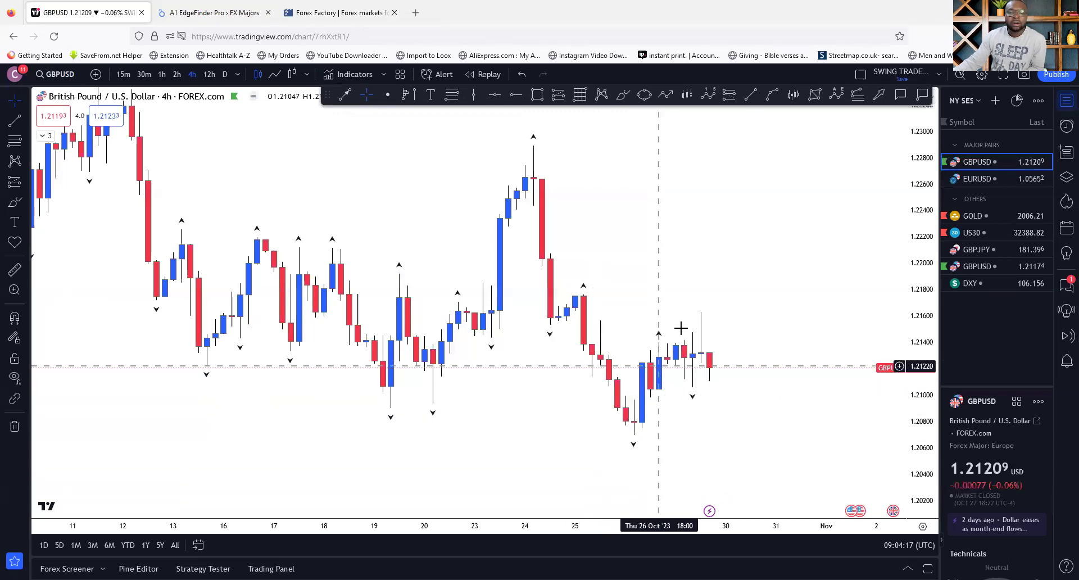
{"action": "scroll", "coordinate": [668, 422], "scroll_direction": "up", "scroll_amount": 1}
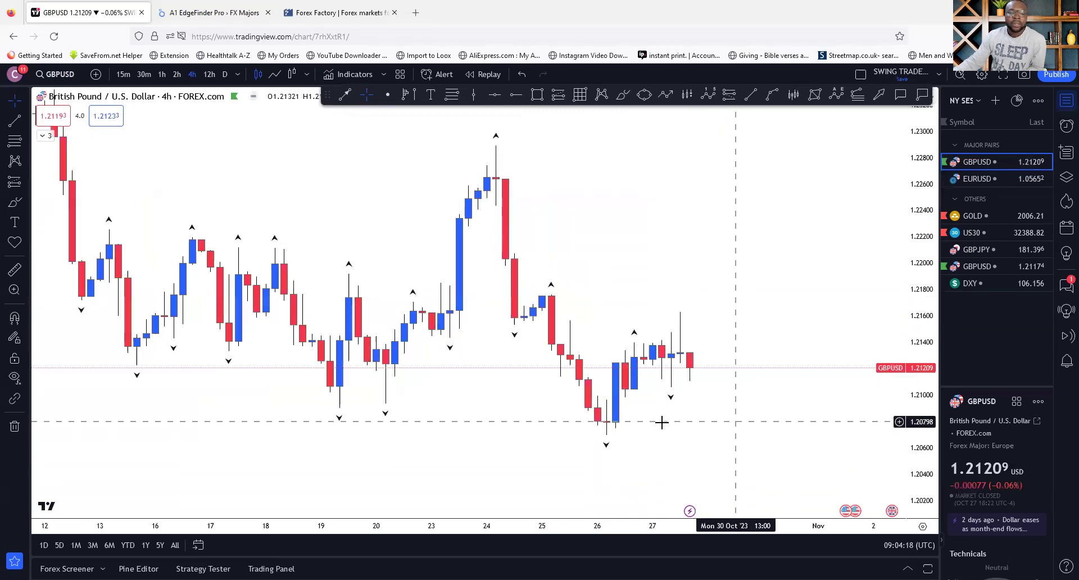
{"action": "scroll", "coordinate": [654, 419], "scroll_direction": "left", "scroll_amount": 3}
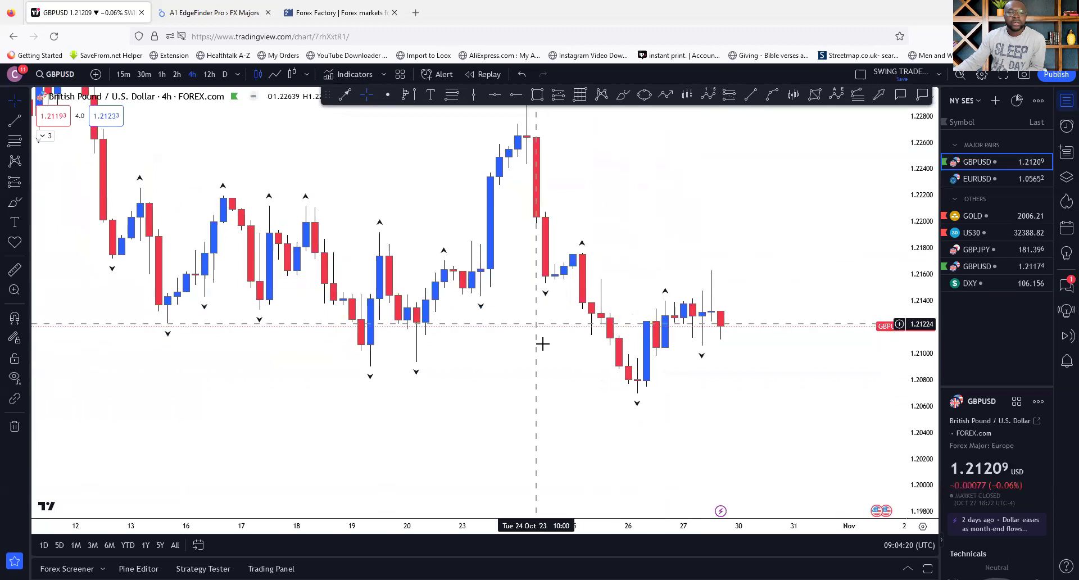
{"action": "scroll", "coordinate": [573, 384], "scroll_direction": "left", "scroll_amount": 2}
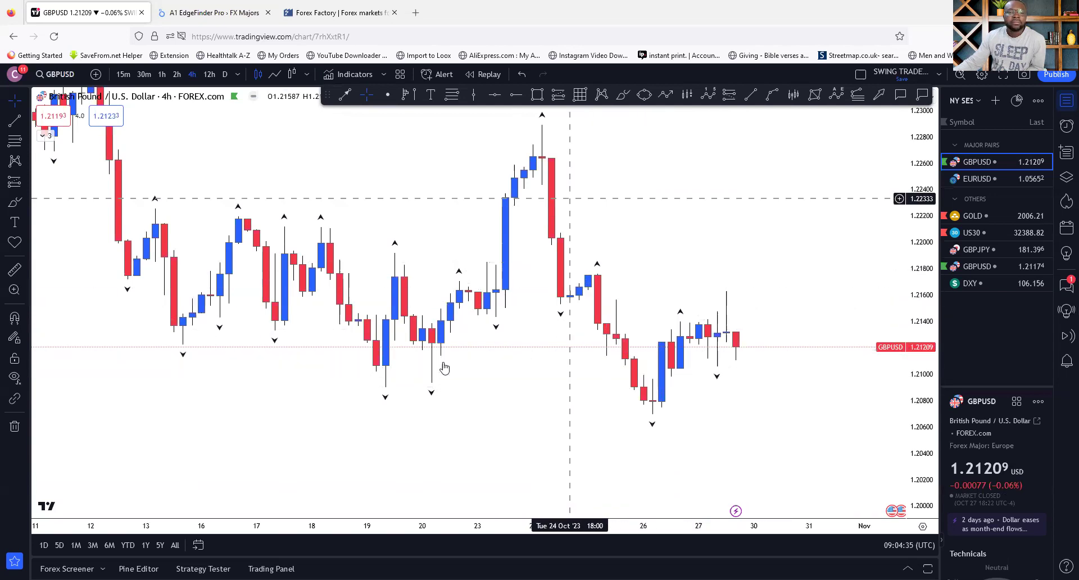
{"action": "left_click_drag", "start_coordinate": [582, 444], "coordinate": [636, 485]}
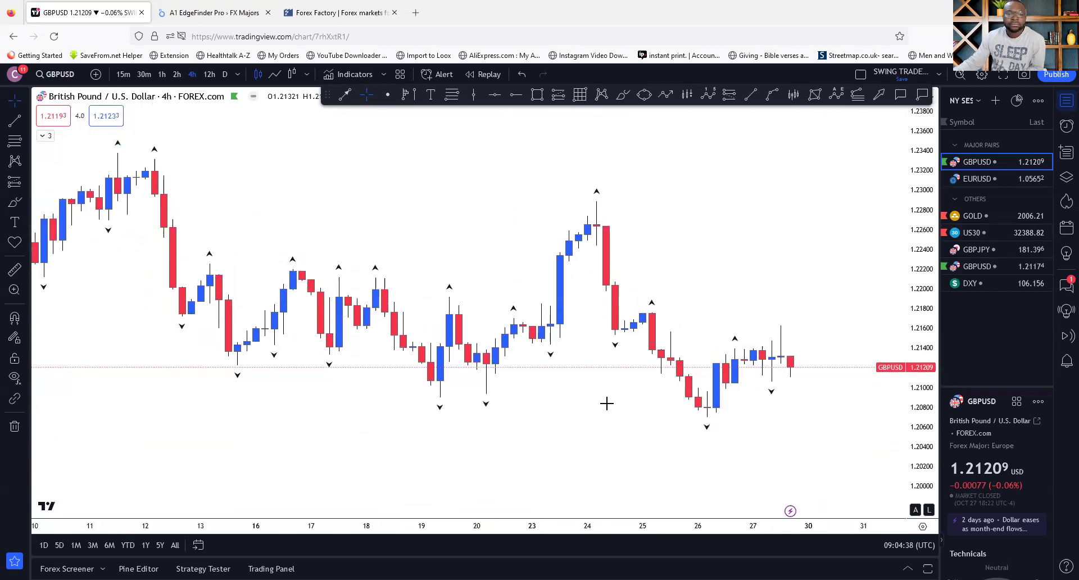
{"action": "key", "text": "alt+r"}
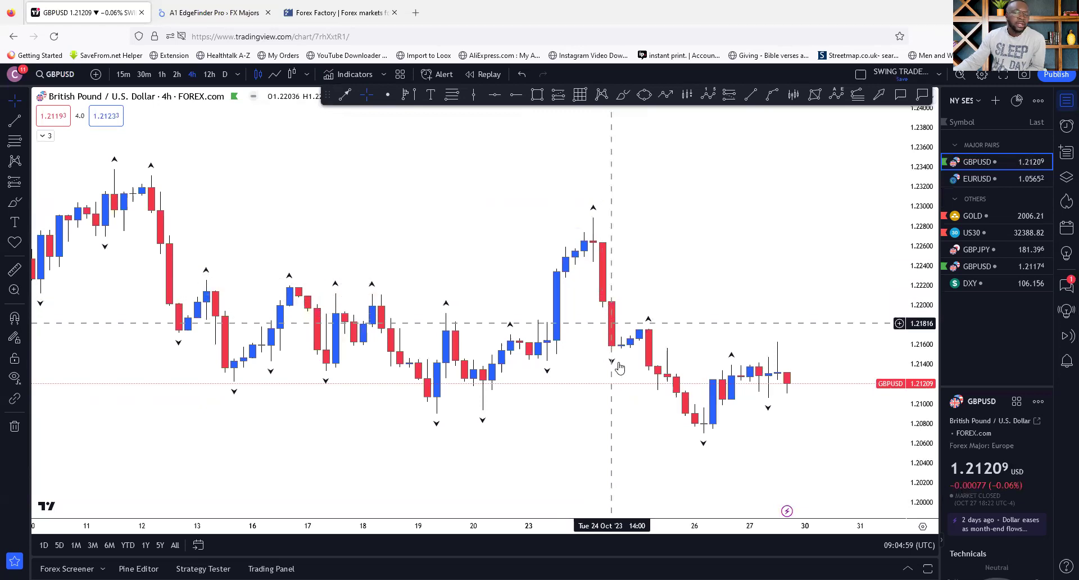
{"action": "left_click_drag", "start_coordinate": [612, 360], "coordinate": [617, 175]}
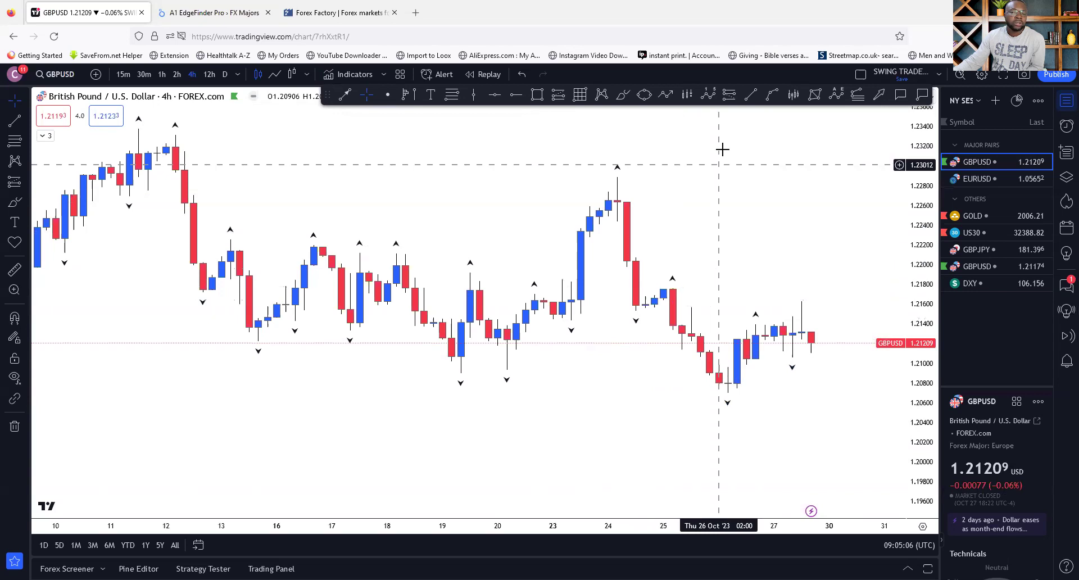
{"action": "scroll", "coordinate": [457, 340], "scroll_direction": "down", "scroll_amount": 5}
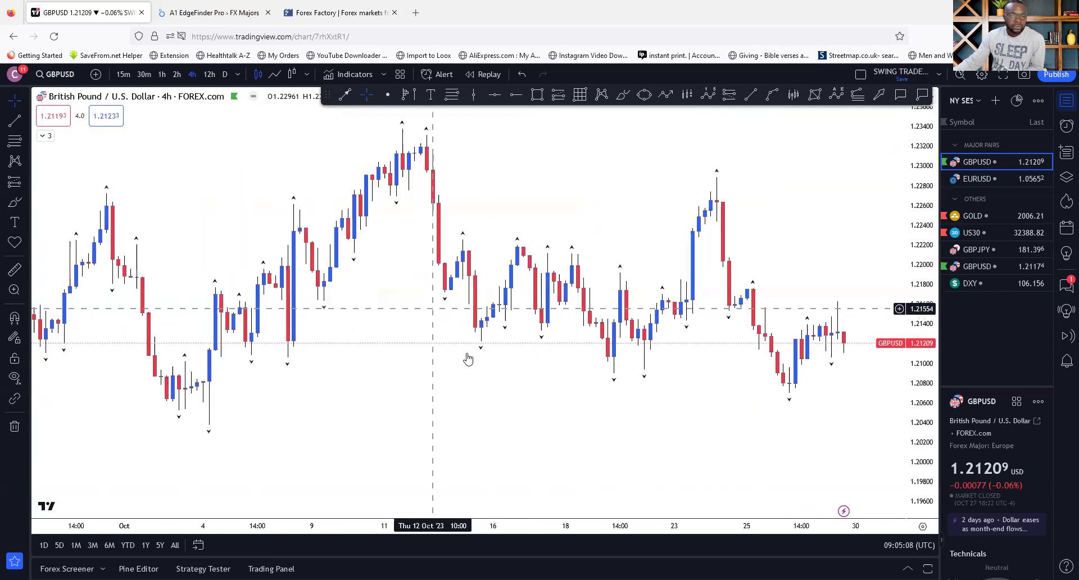
{"action": "scroll", "coordinate": [508, 364], "scroll_direction": "down", "scroll_amount": 5}
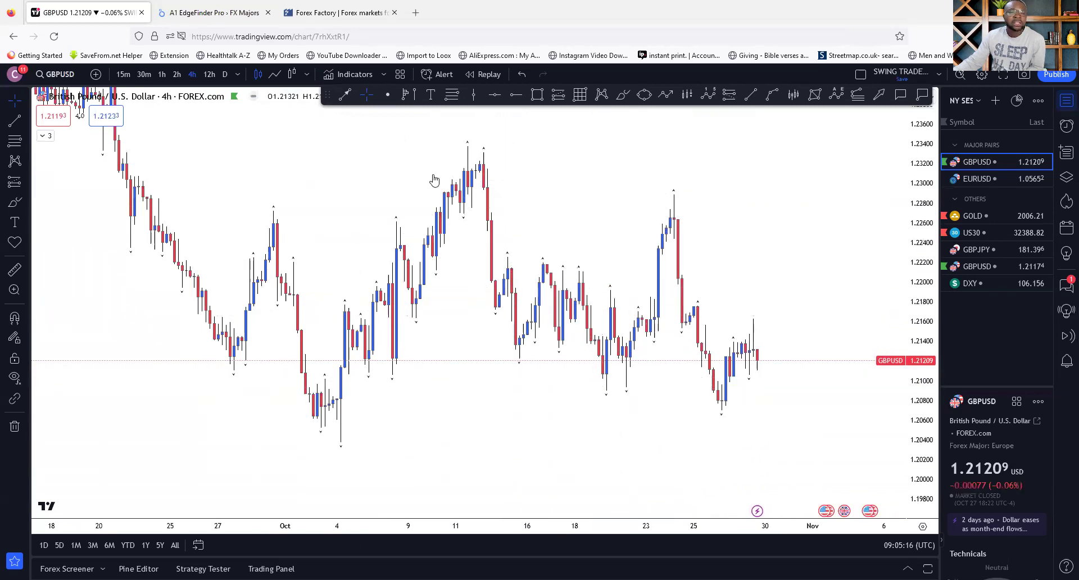
Start a bar replay of the GBPUSD 4-hour chart from Tue 24 Oct '23 06:00.
{"action": "left_click", "coordinate": [486, 82]}
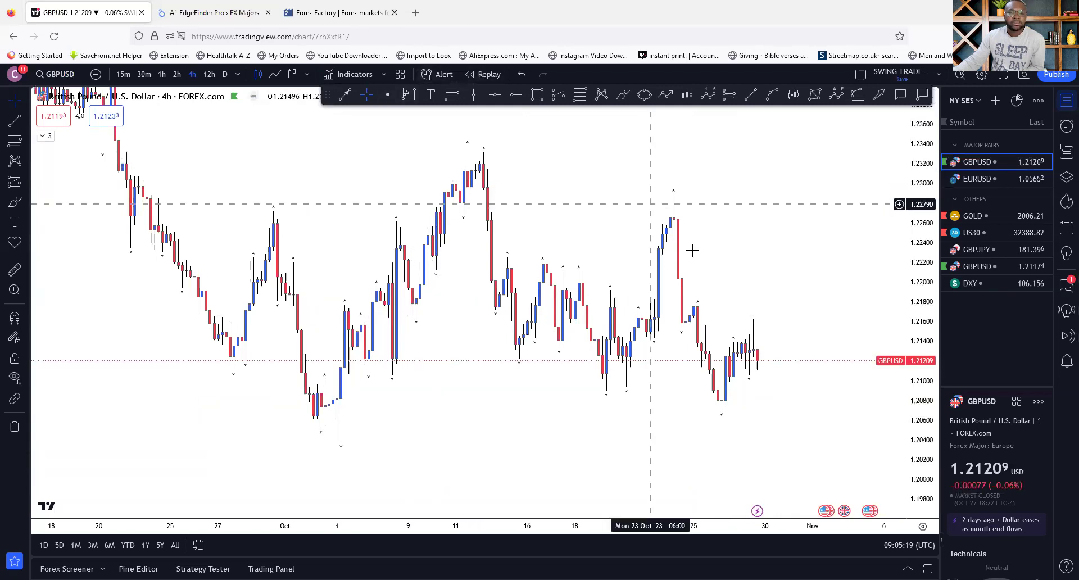
{"action": "left_click", "coordinate": [676, 251]}
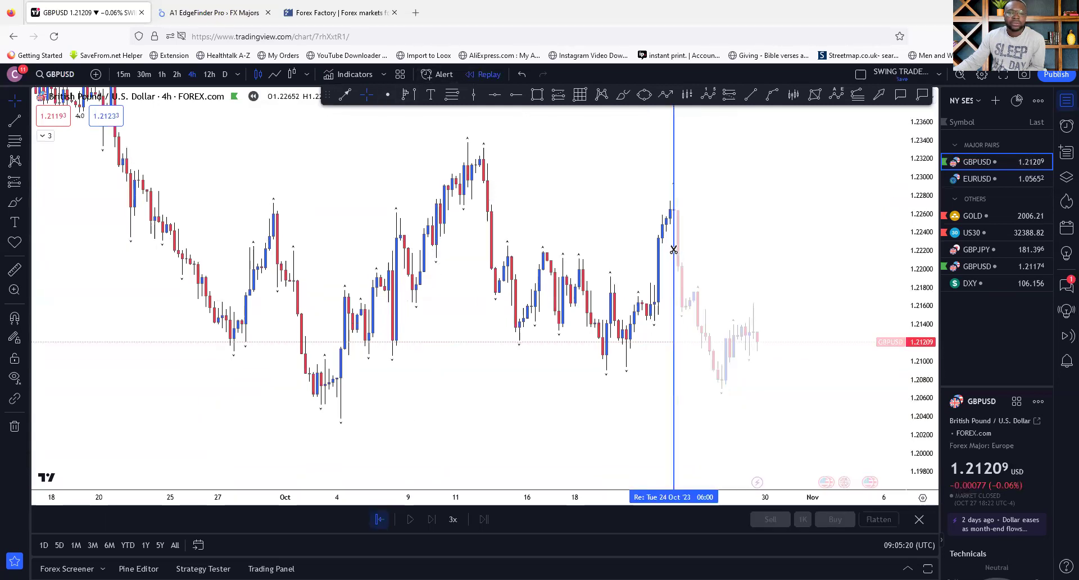
{"action": "left_click", "coordinate": [673, 250]}
Brush-mark the key October lows, the mid-October high and the descending trendline, and move the floating drawing toolbar clear of the price scale.
{"action": "scroll", "coordinate": [660, 351], "scroll_direction": "up", "scroll_amount": 4}
{"action": "left_click_drag", "start_coordinate": [649, 388], "coordinate": [463, 368]}
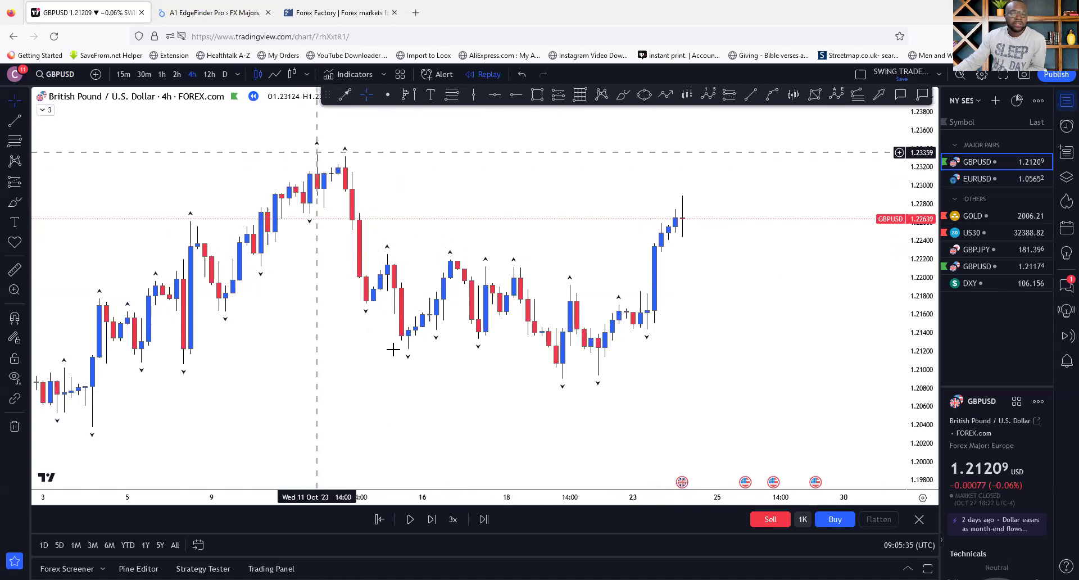
{"action": "scroll", "coordinate": [393, 349], "scroll_direction": "down", "scroll_amount": 2}
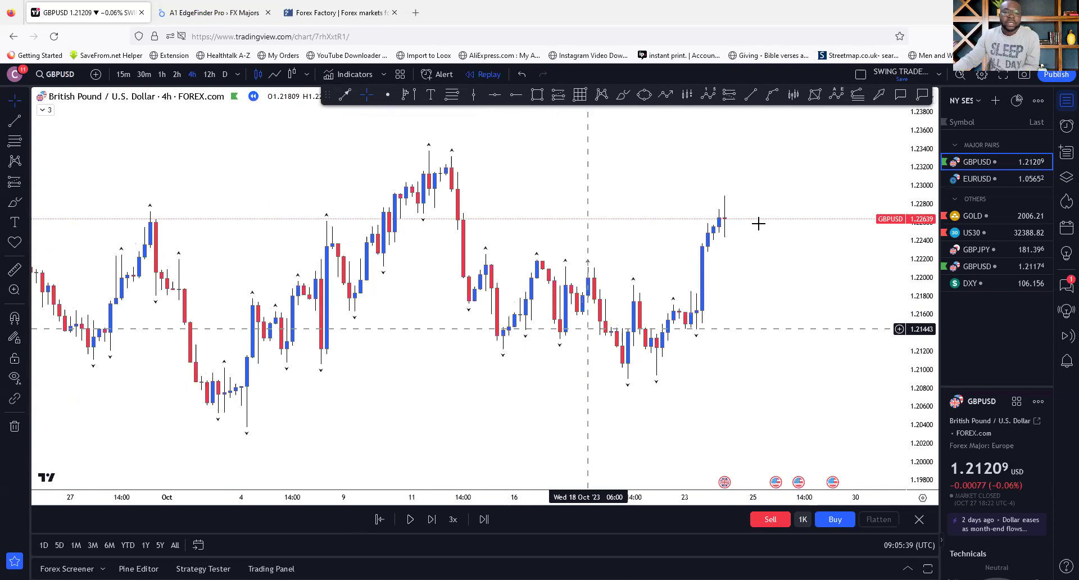
{"action": "scroll", "coordinate": [369, 243], "scroll_direction": "down", "scroll_amount": 2}
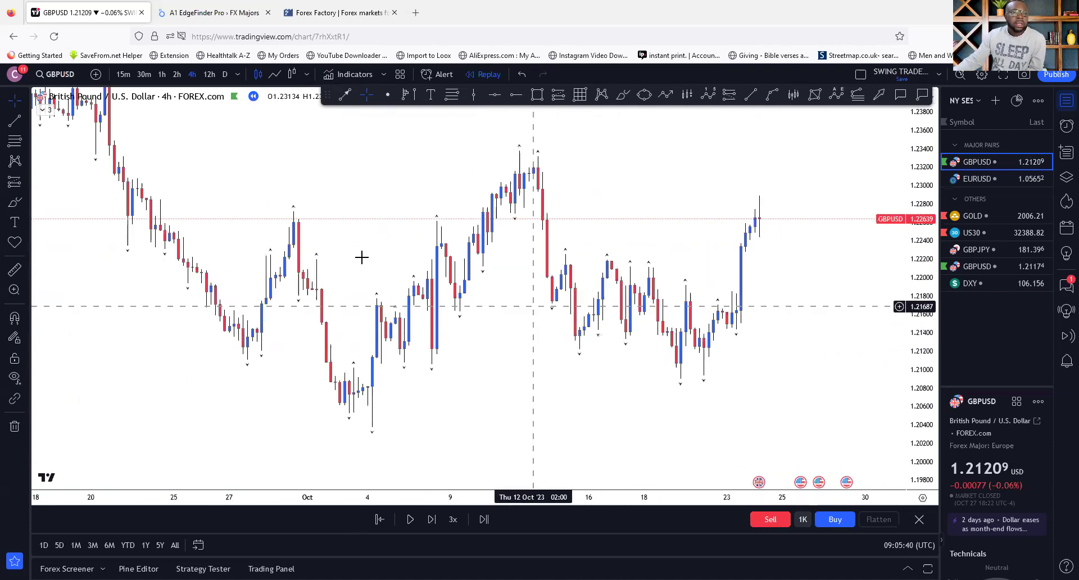
{"action": "scroll", "coordinate": [499, 308], "scroll_direction": "down", "scroll_amount": 3}
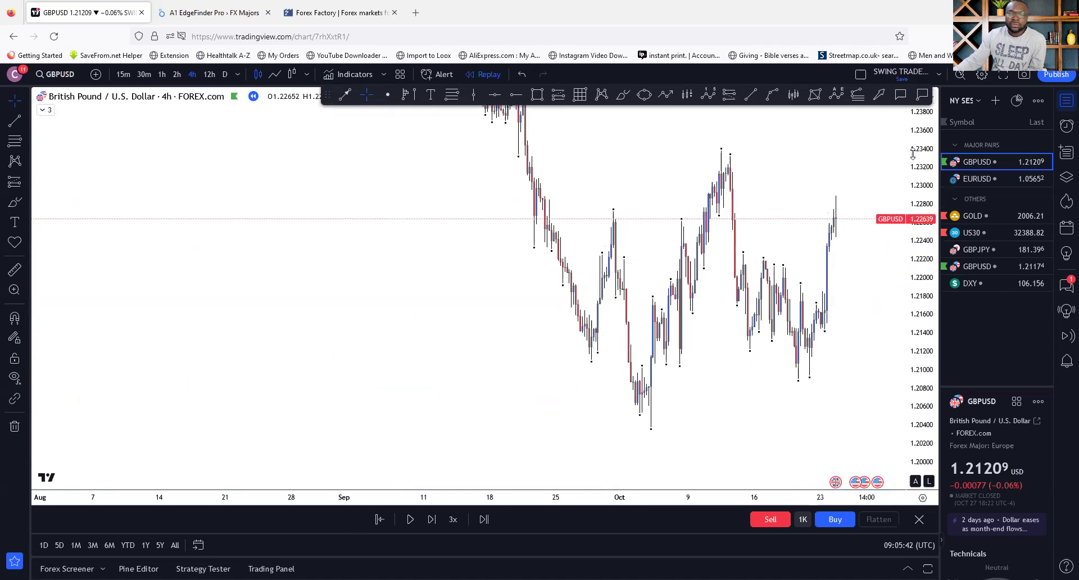
{"action": "left_click_drag", "start_coordinate": [501, 415], "coordinate": [378, 467]}
{"action": "scroll", "coordinate": [416, 390], "scroll_direction": "down", "scroll_amount": 4}
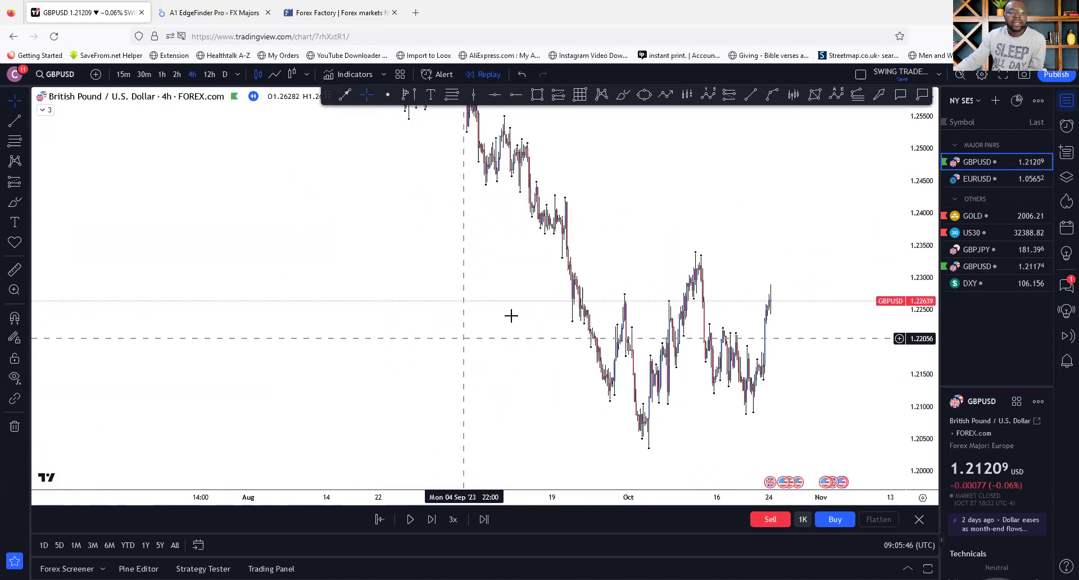
{"action": "double_click", "coordinate": [922, 172]}
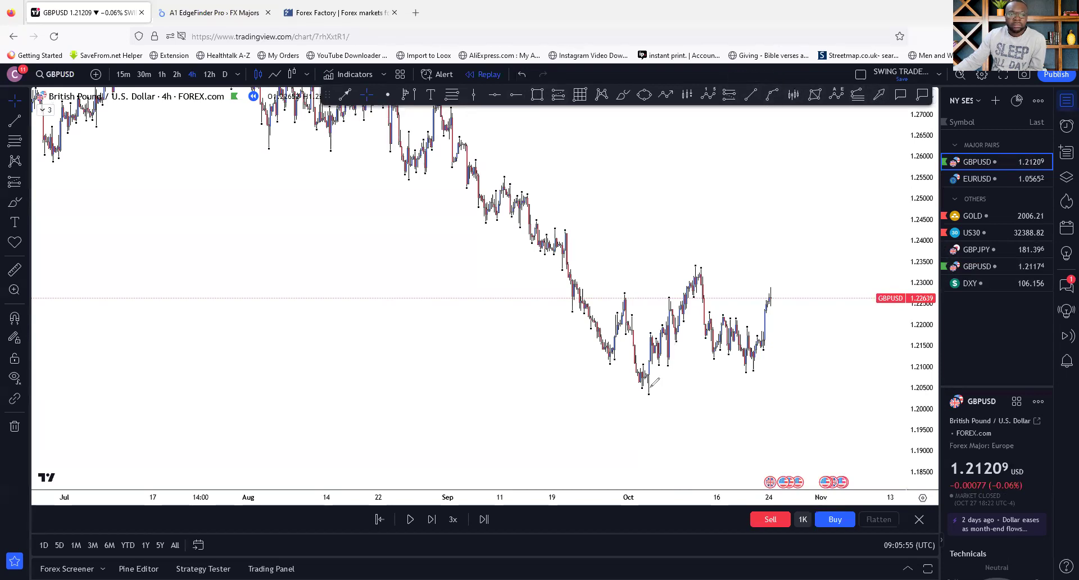
{"action": "left_click_drag", "start_coordinate": [647, 390], "coordinate": [665, 388]}
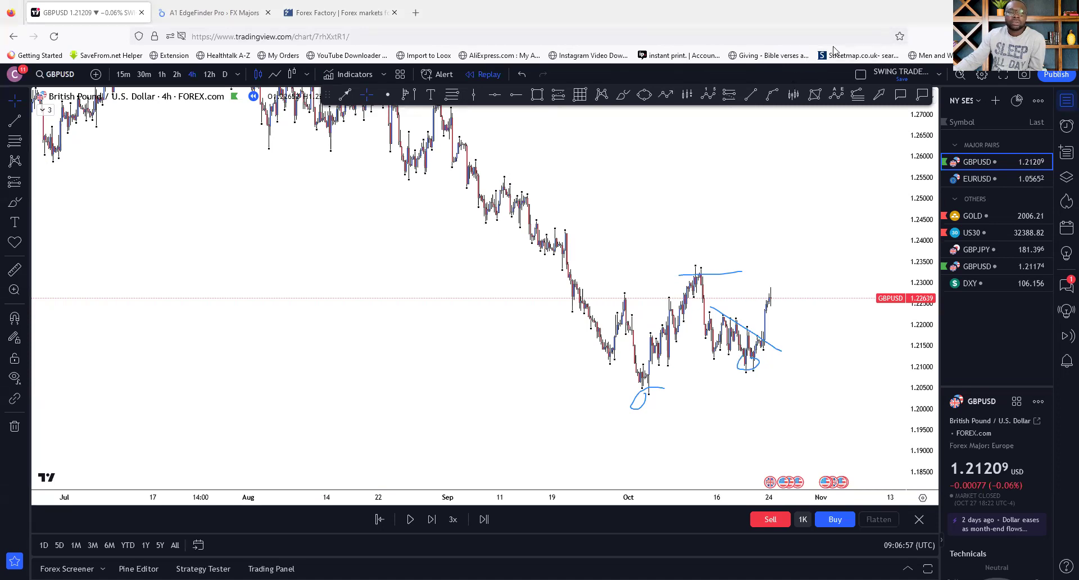
{"action": "left_click_drag", "start_coordinate": [323, 94], "coordinate": [113, 137]}
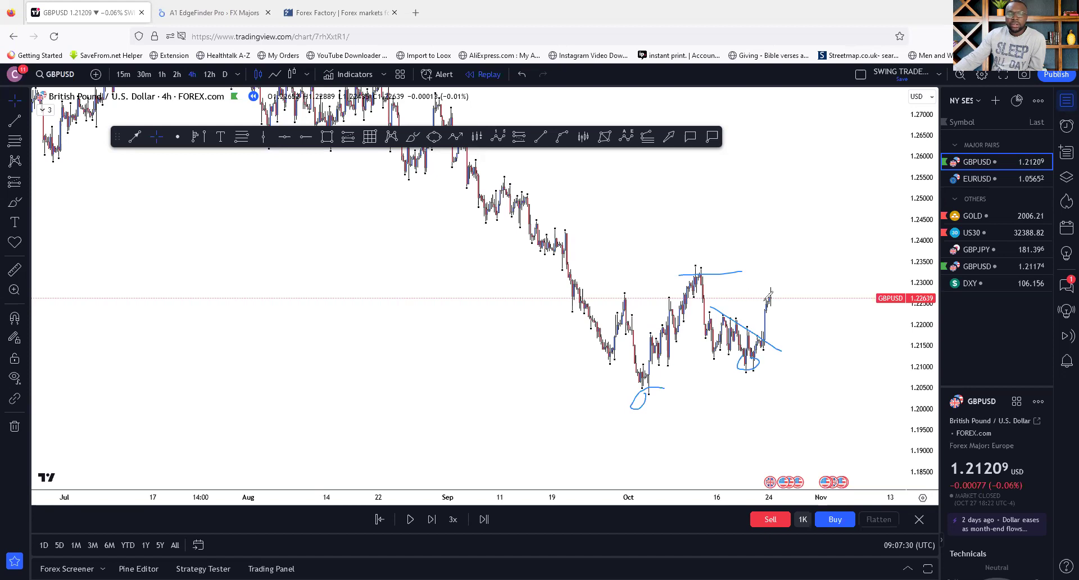
Sketch a projected drop from the latest candle with support lines near the October lows, and delete all the brush drawings.
{"action": "mouse_move", "coordinate": [774, 296]}
{"action": "left_mouse_down"}
{"action": "mouse_move", "coordinate": [815, 365]}
{"action": "mouse_move", "coordinate": [837, 366]}
{"action": "mouse_move", "coordinate": [646, 367]}
{"action": "left_mouse_up"}
{"action": "left_click_drag", "start_coordinate": [612, 401], "coordinate": [685, 390]}
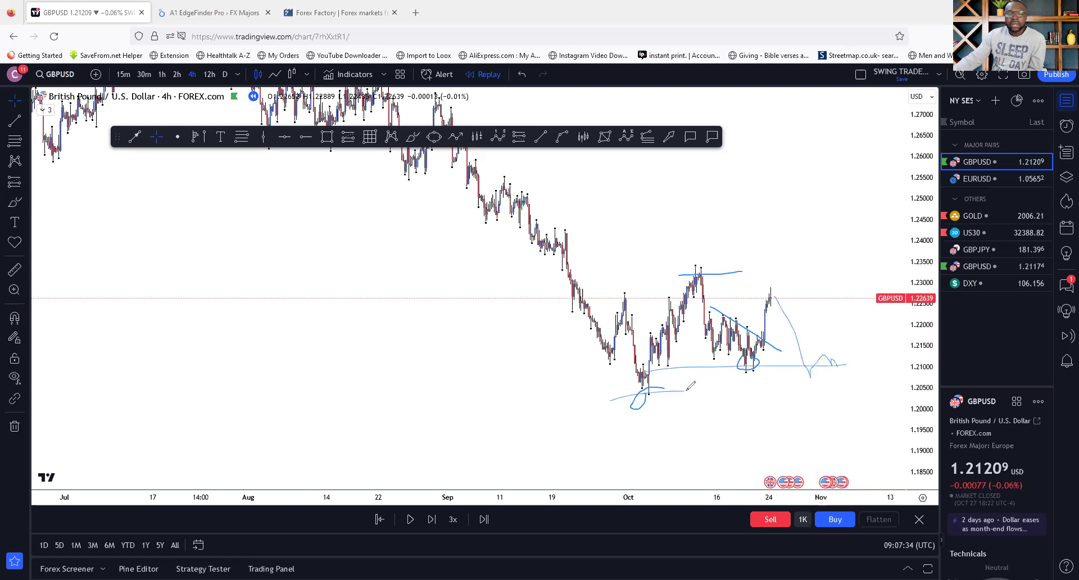
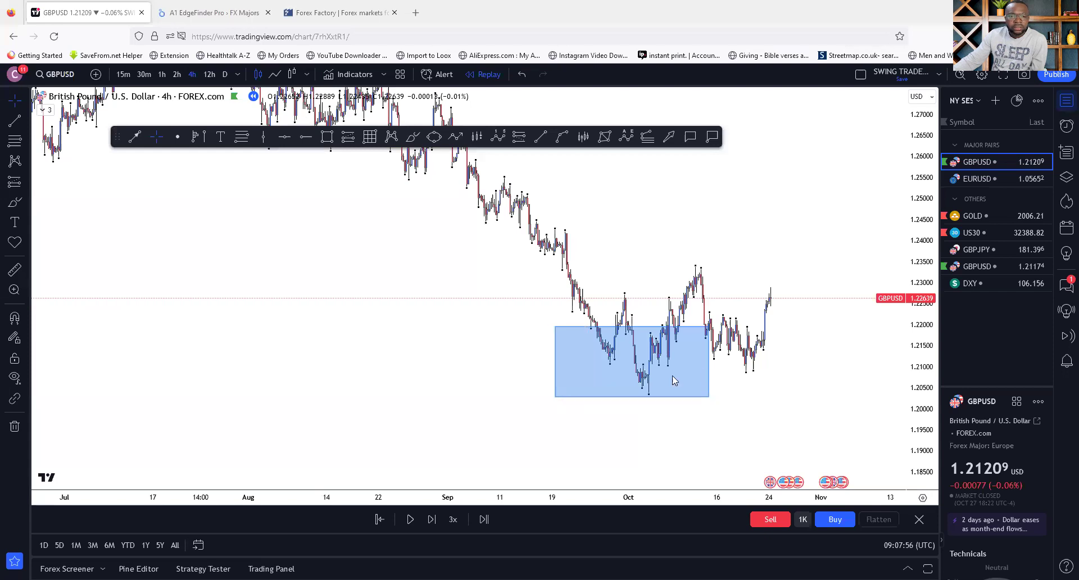
{"action": "key", "text": "Delete"}
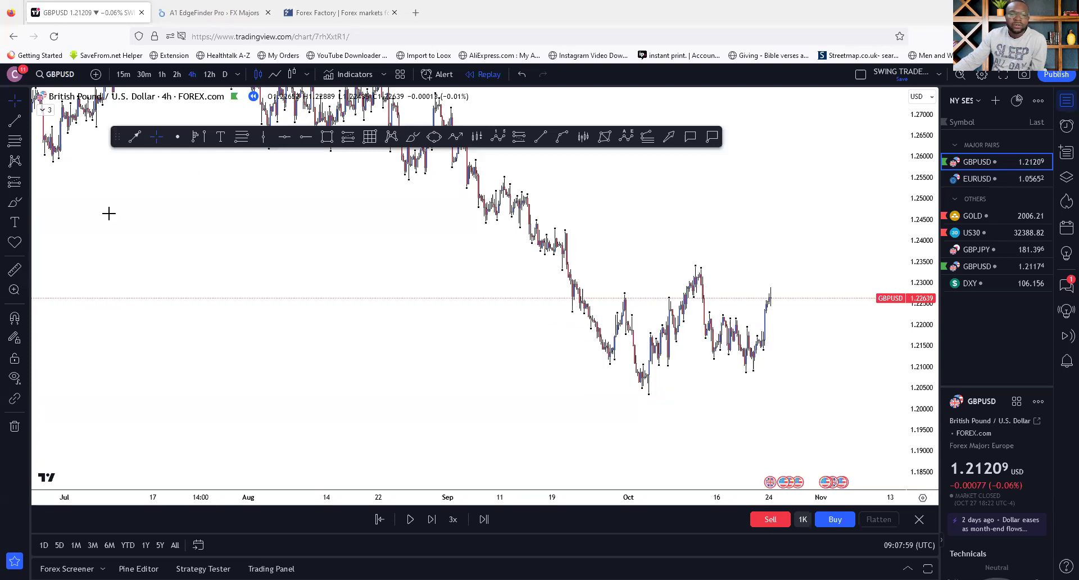
Advance the GBPUSD 4-hour replay by two candles past the late-October high.
{"action": "left_click_drag", "start_coordinate": [650, 327], "coordinate": [629, 373]}
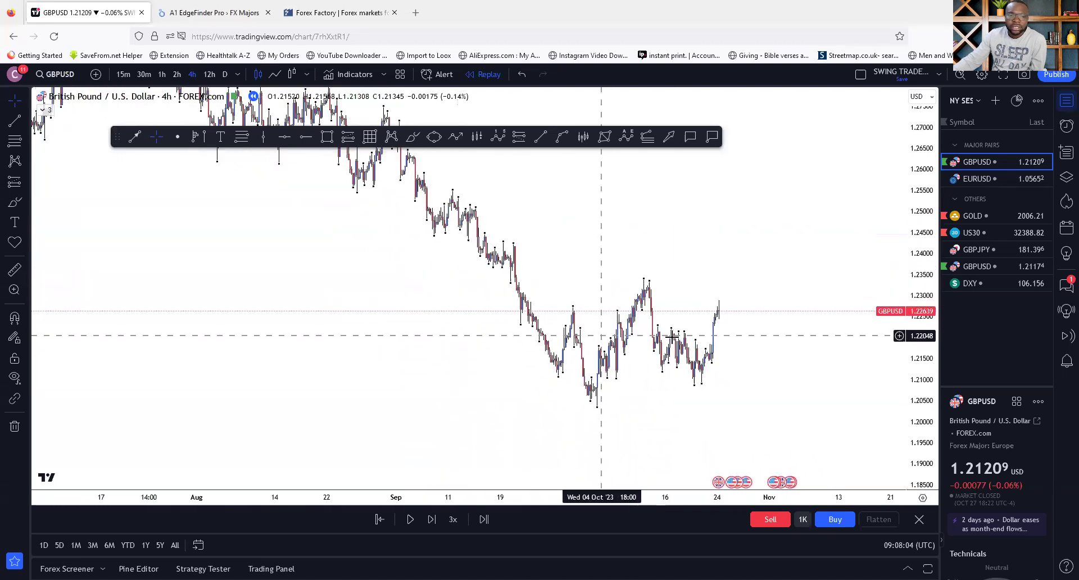
{"action": "scroll", "coordinate": [674, 349], "scroll_direction": "up", "scroll_amount": 4}
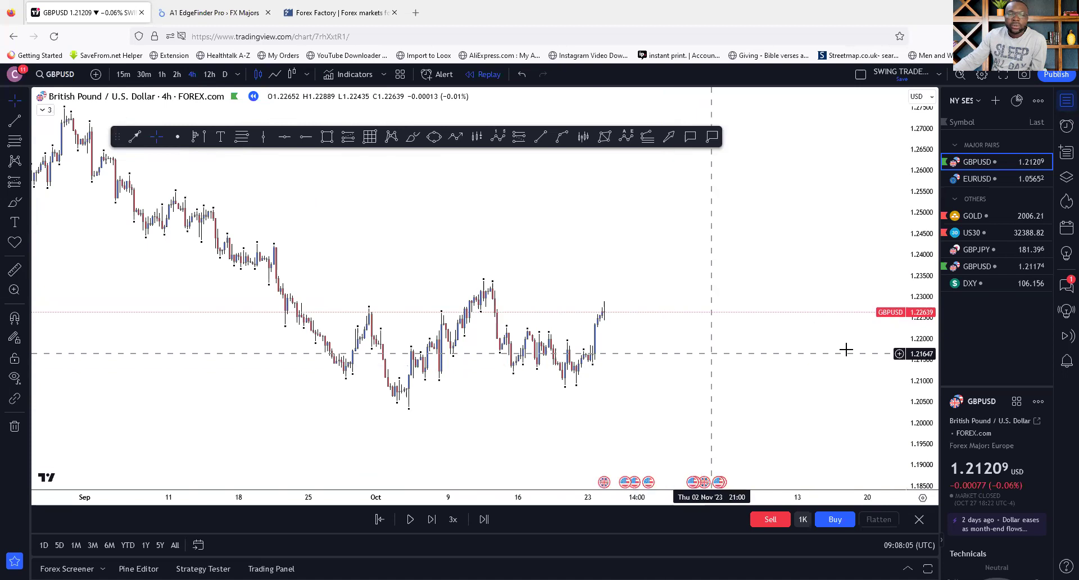
{"action": "left_click_drag", "start_coordinate": [684, 413], "coordinate": [786, 386]}
{"action": "scroll", "coordinate": [694, 376], "scroll_direction": "up", "scroll_amount": 2}
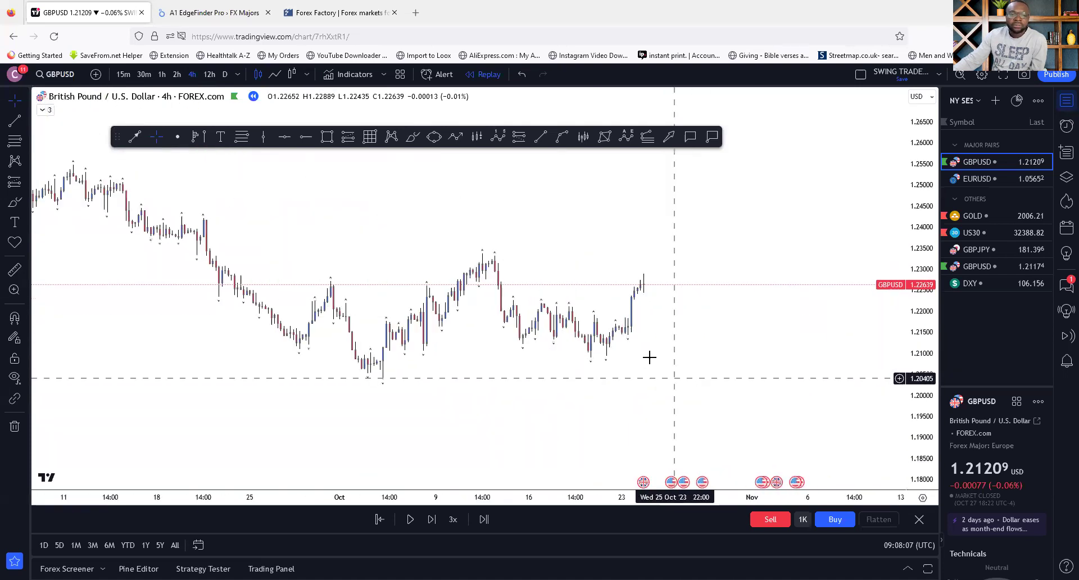
{"action": "scroll", "coordinate": [652, 354], "scroll_direction": "up", "scroll_amount": 2}
{"action": "left_click_drag", "start_coordinate": [699, 345], "coordinate": [890, 343]}
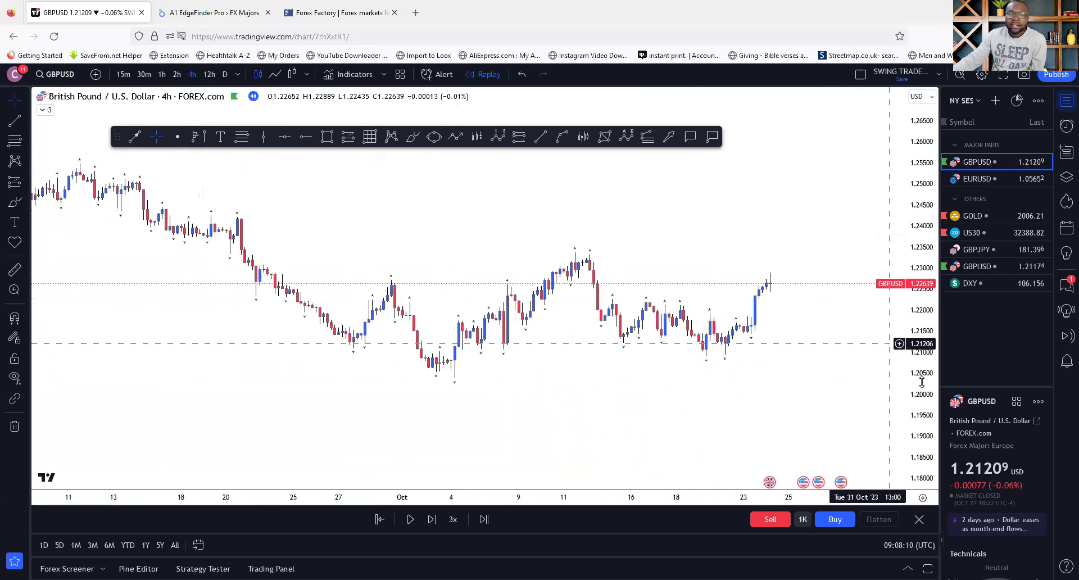
{"action": "left_click_drag", "start_coordinate": [921, 382], "coordinate": [921, 253]}
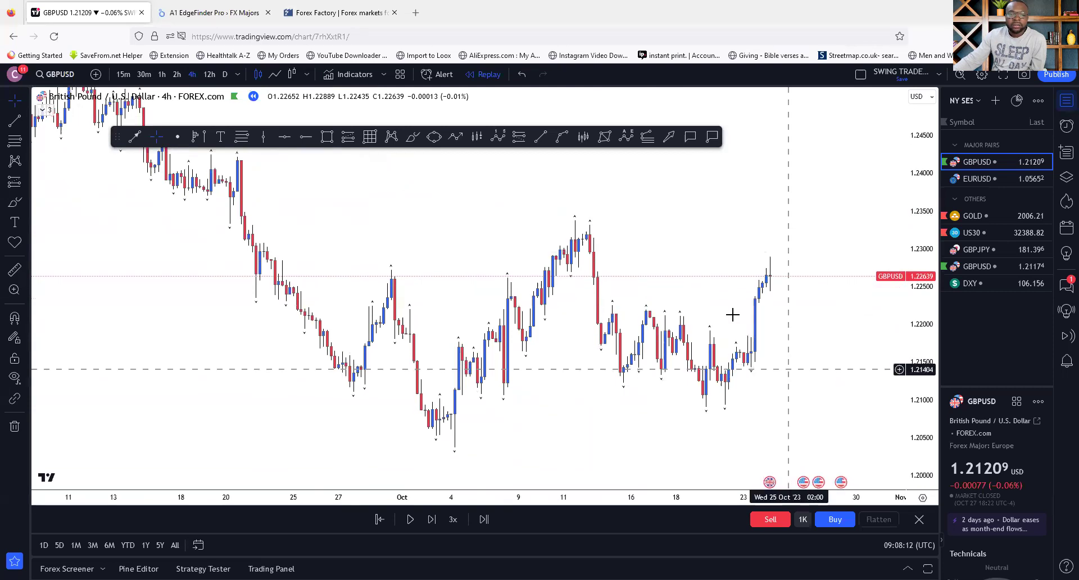
{"action": "left_click_drag", "start_coordinate": [732, 315], "coordinate": [685, 287]}
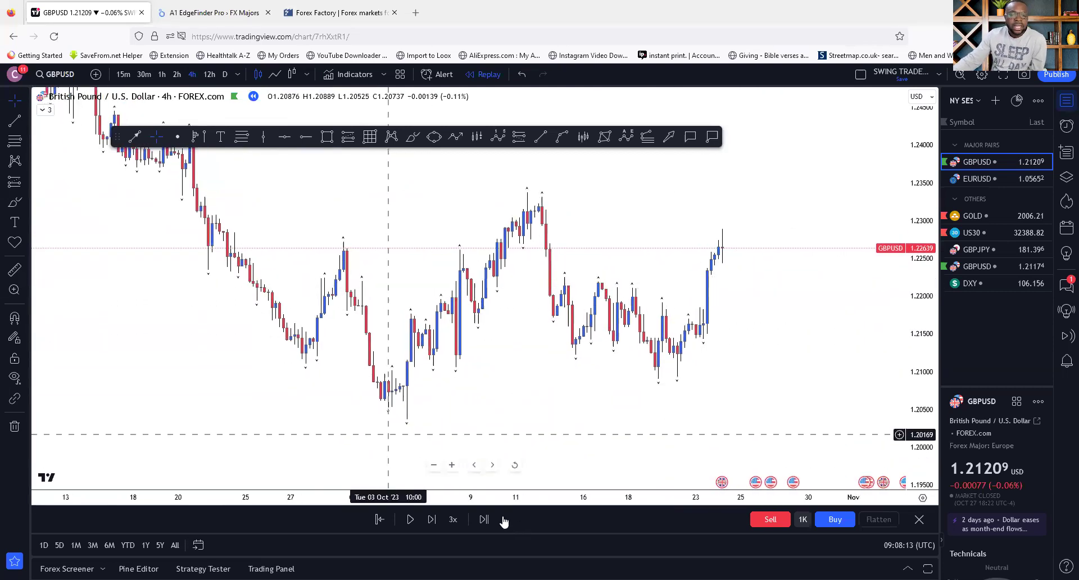
{"action": "left_click", "coordinate": [429, 520]}
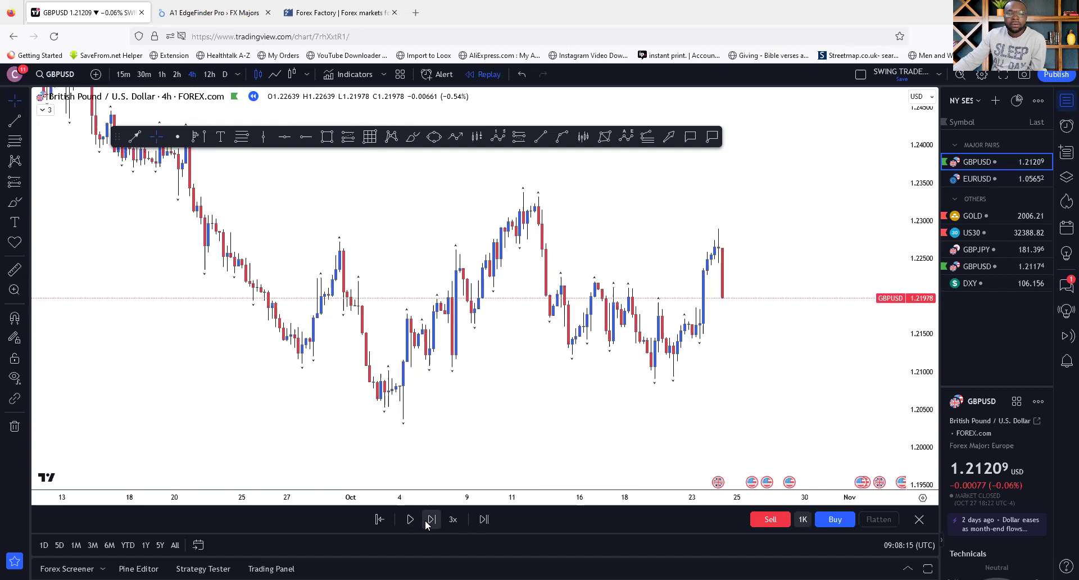
{"action": "left_click", "coordinate": [429, 520]}
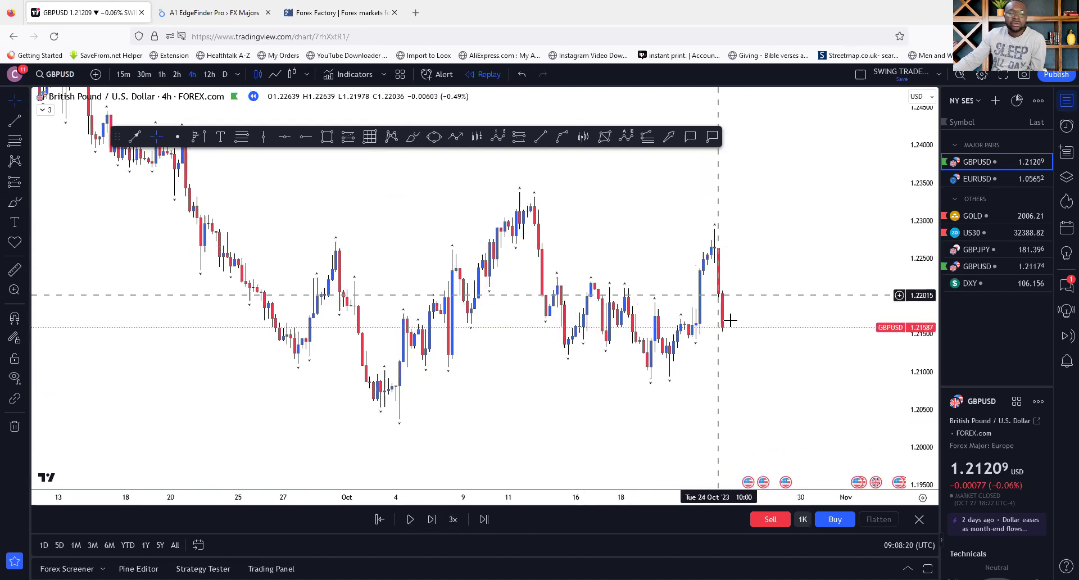
Reset the price scale to fit the candles and switch the replayed GBPUSD chart to the 1-hour timeframe.
{"action": "scroll", "coordinate": [680, 388], "scroll_direction": "up", "scroll_amount": 3}
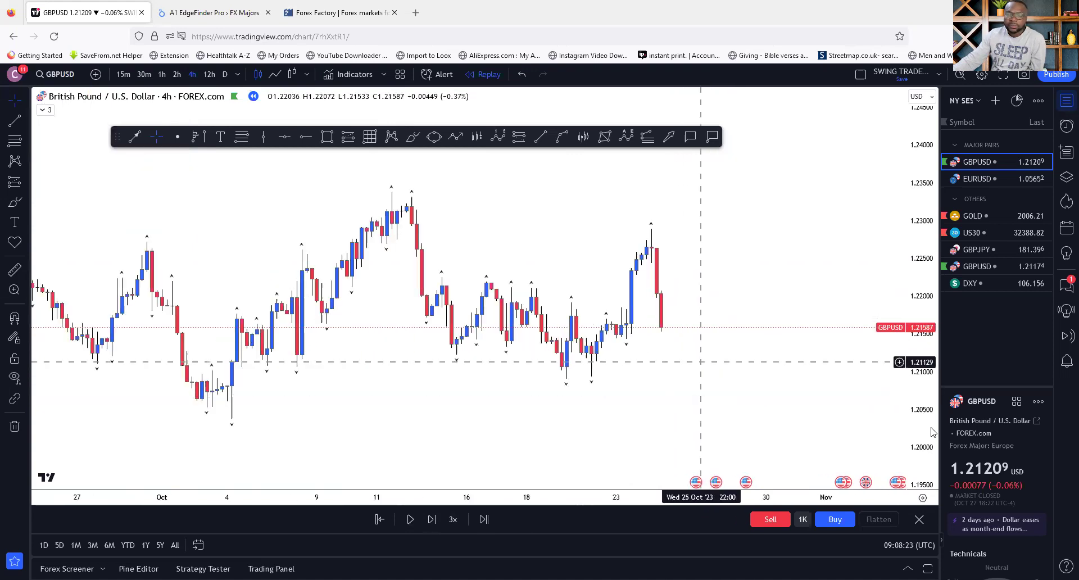
{"action": "double_click", "coordinate": [921, 350]}
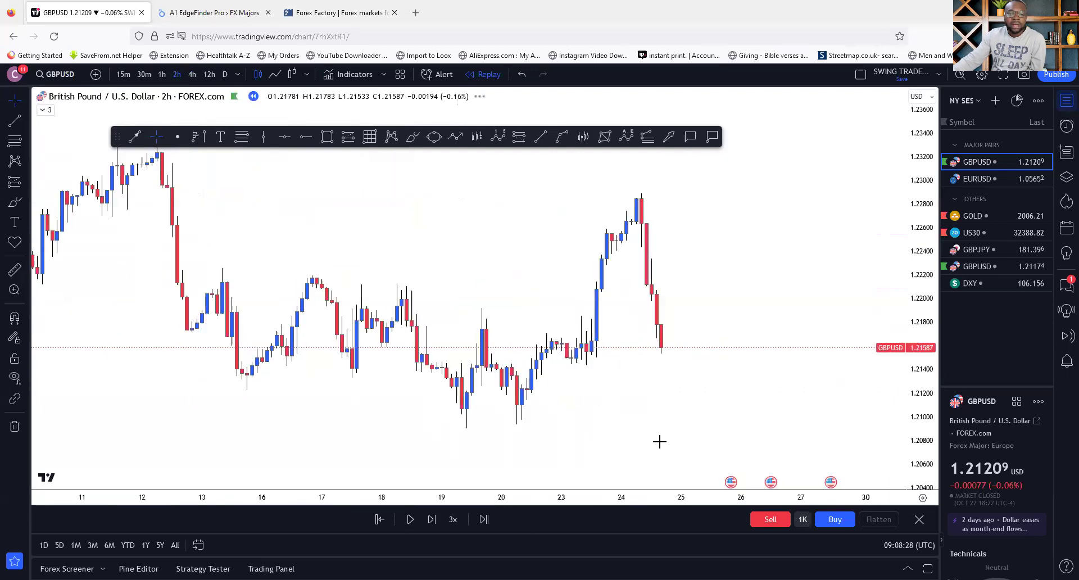
{"action": "left_click", "coordinate": [165, 76]}
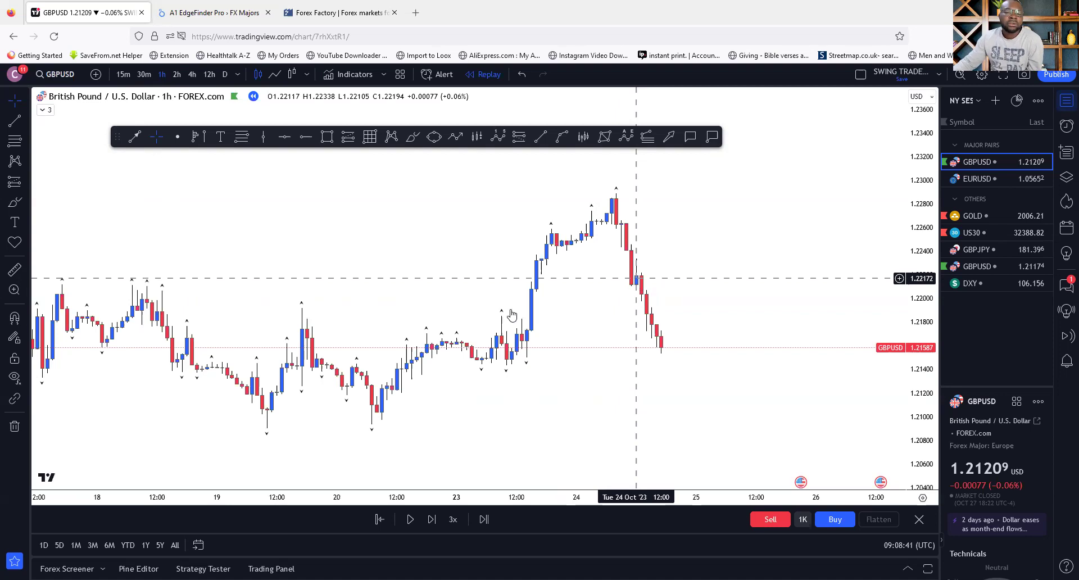
View the replayed GBPUSD chart on the 30-minute and 1-hour timeframes, and set it to the 2-hour timeframe.
{"action": "left_click", "coordinate": [142, 75]}
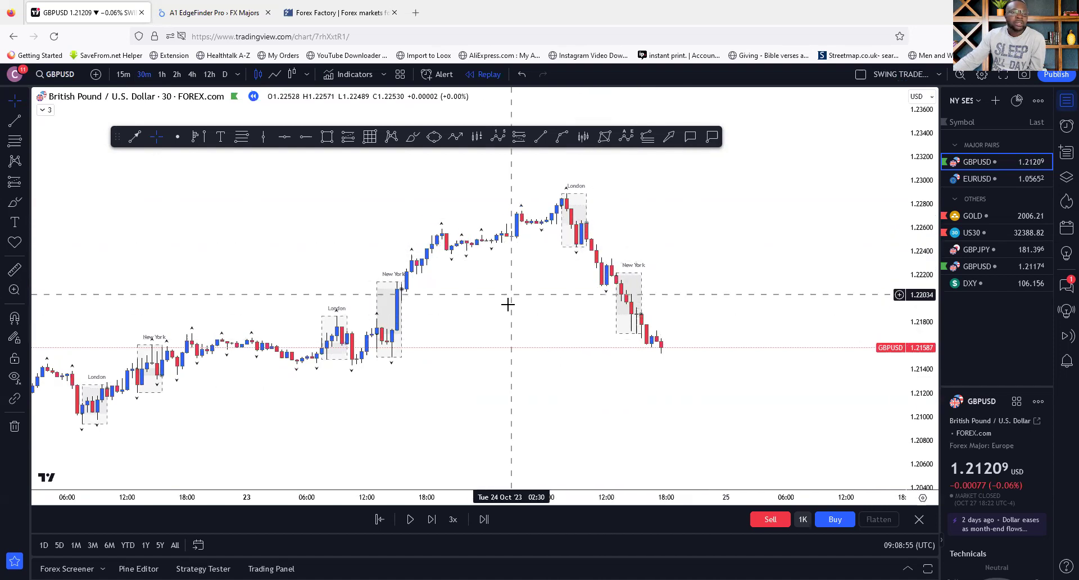
{"action": "left_click", "coordinate": [161, 75]}
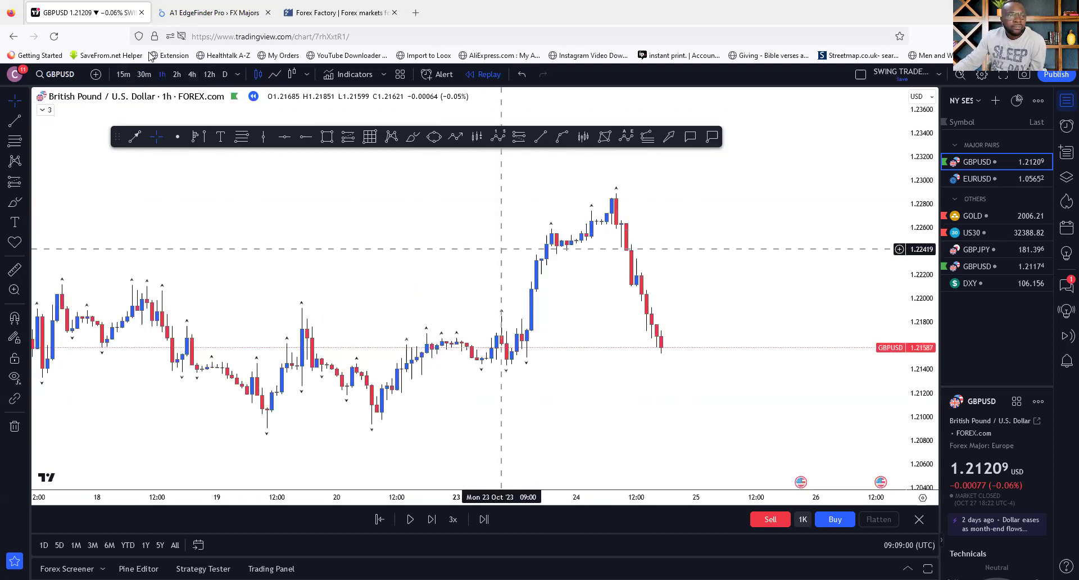
{"action": "left_click", "coordinate": [176, 75]}
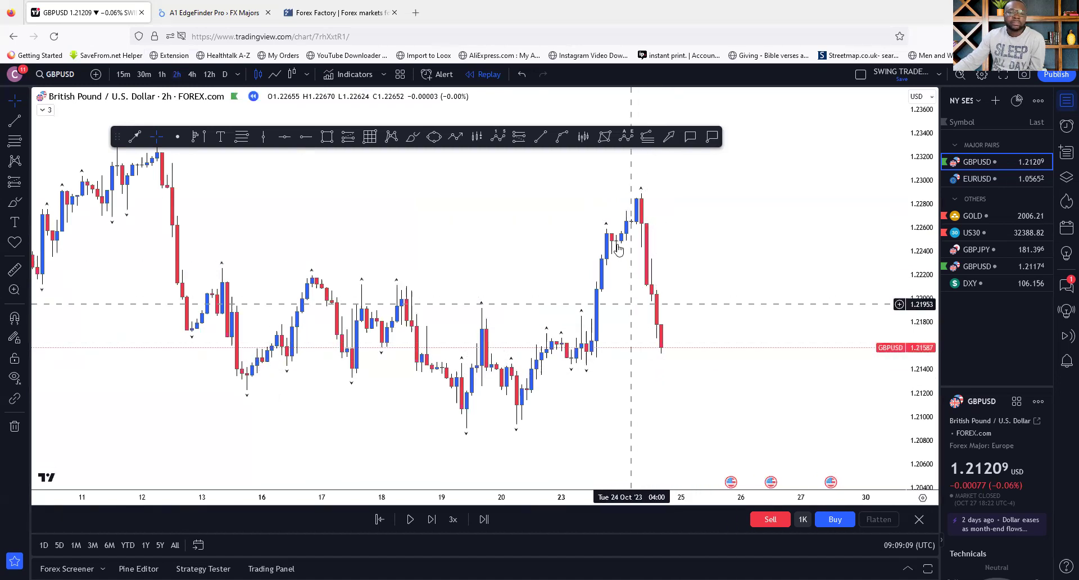
Review the October swings on the 2-hour chart and advance the replay by seven candles past the 24 October drop.
{"action": "scroll", "coordinate": [598, 272], "scroll_direction": "up", "scroll_amount": 1}
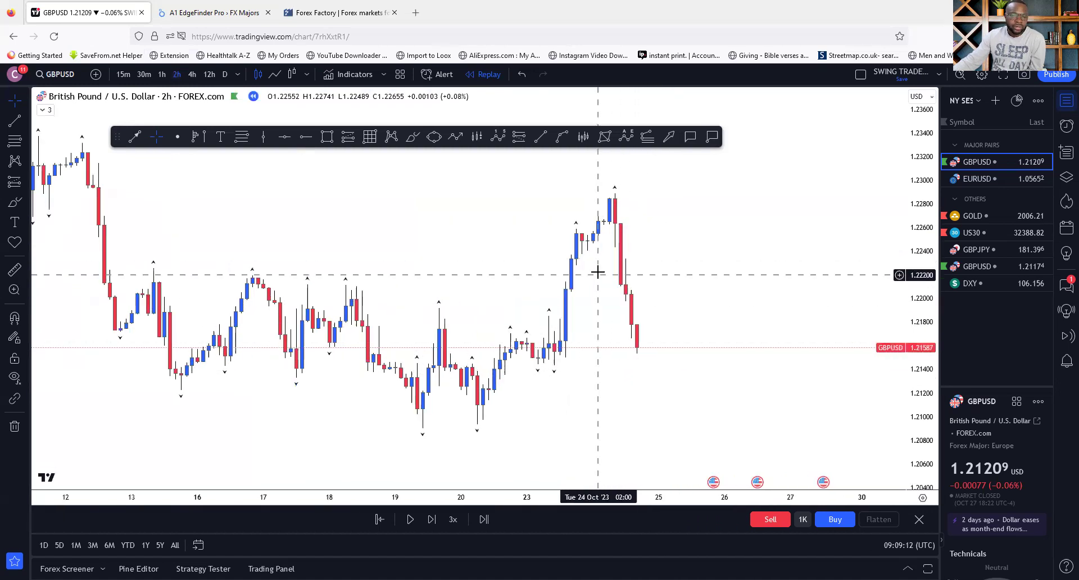
{"action": "scroll", "coordinate": [511, 260], "scroll_direction": "down", "scroll_amount": 3}
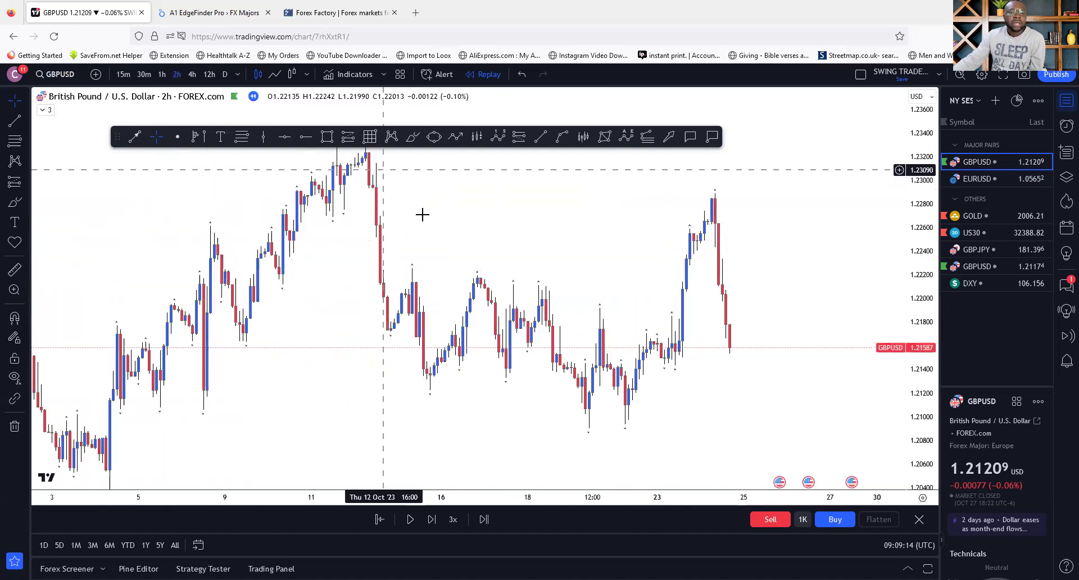
{"action": "left_click_drag", "start_coordinate": [428, 244], "coordinate": [534, 281]}
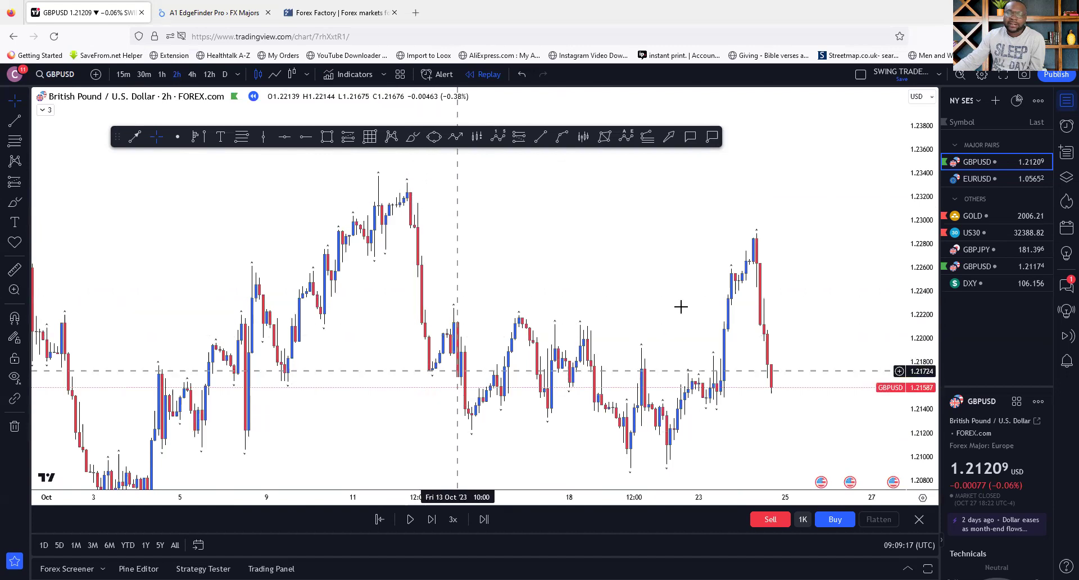
{"action": "scroll", "coordinate": [457, 246], "scroll_direction": "up", "scroll_amount": 2}
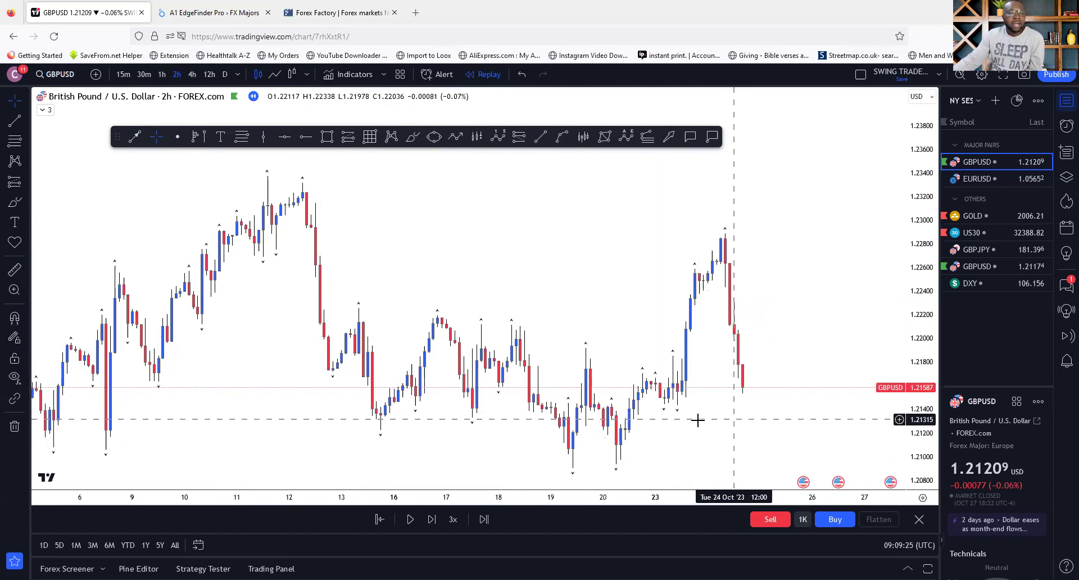
{"action": "left_click_drag", "start_coordinate": [701, 422], "coordinate": [784, 388]}
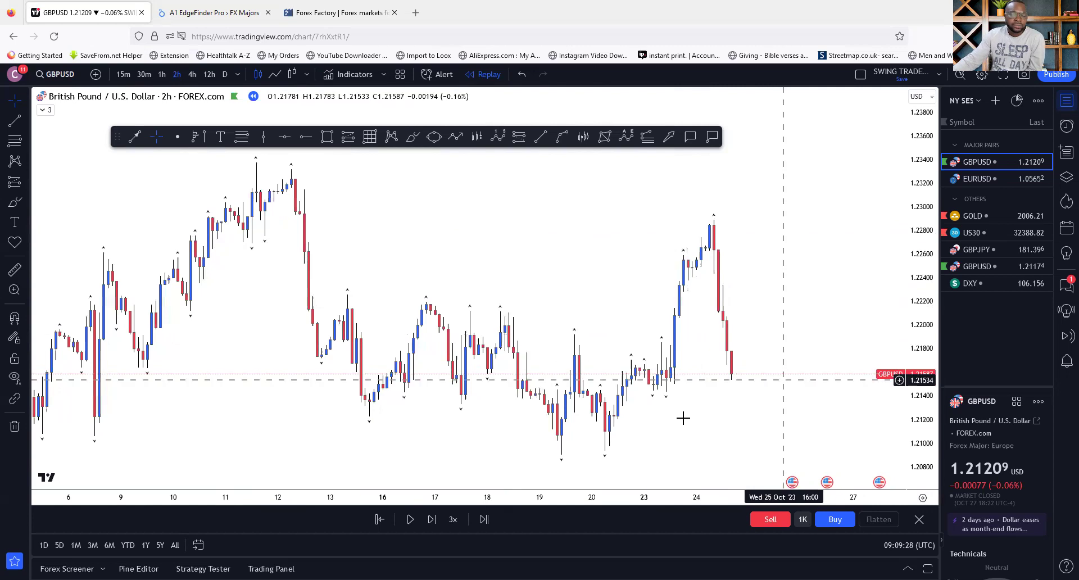
{"action": "scroll", "coordinate": [682, 416], "scroll_direction": "up", "scroll_amount": 3}
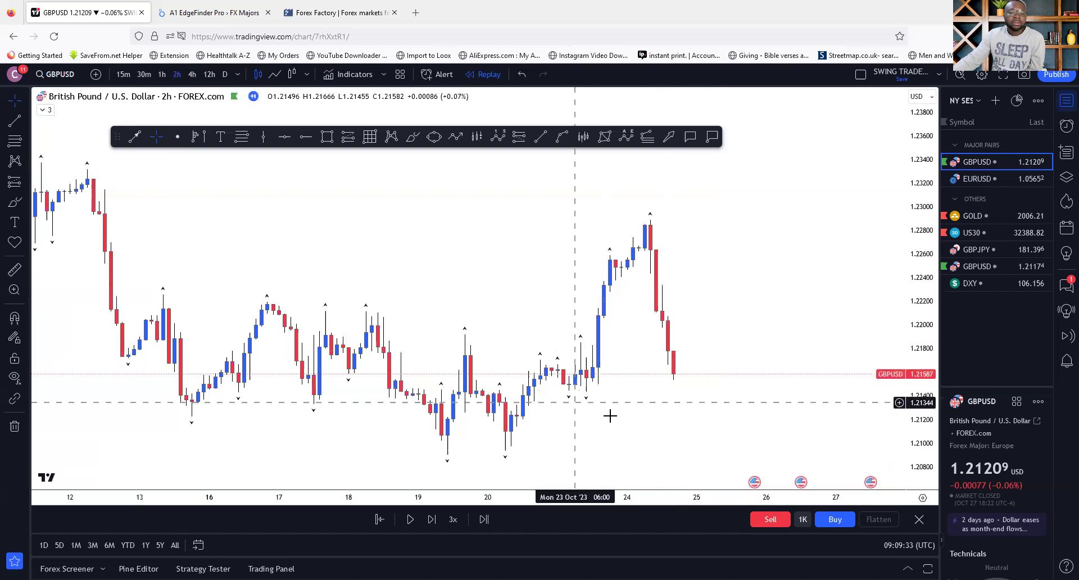
{"action": "left_click", "coordinate": [432, 522]}
{"action": "left_click", "coordinate": [432, 521]}
{"action": "left_click", "coordinate": [424, 522]}
{"action": "left_click", "coordinate": [424, 522]}
{"action": "left_click", "coordinate": [424, 522]}
{"action": "left_click", "coordinate": [424, 521]}
{"action": "left_click", "coordinate": [424, 522]}
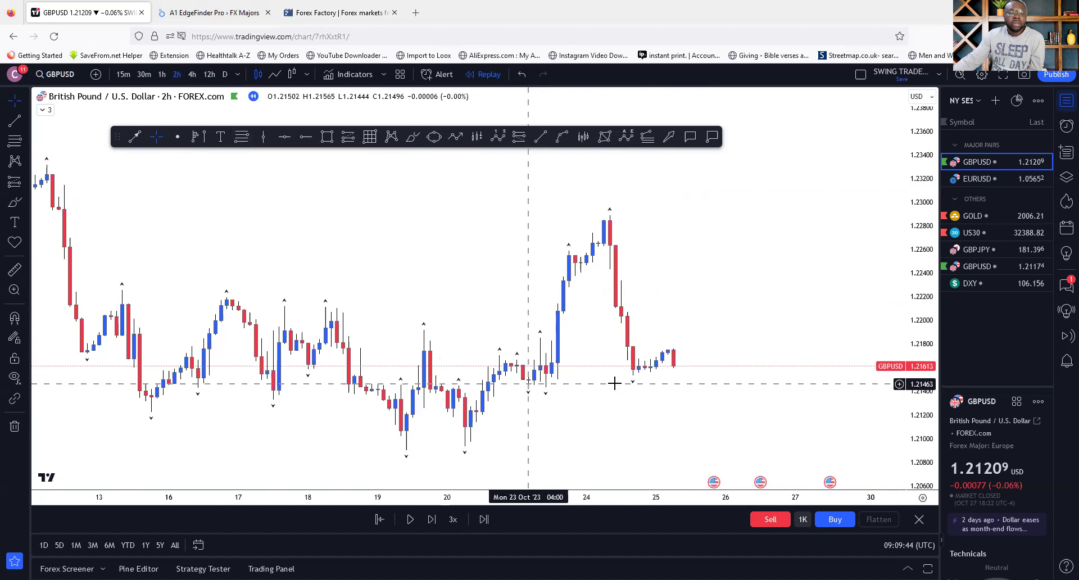
Advance the 2-hour replay by three more candles beyond the small 25 October pullback.
{"action": "left_click", "coordinate": [432, 521]}
{"action": "left_click", "coordinate": [432, 520]}
{"action": "left_click", "coordinate": [432, 521]}
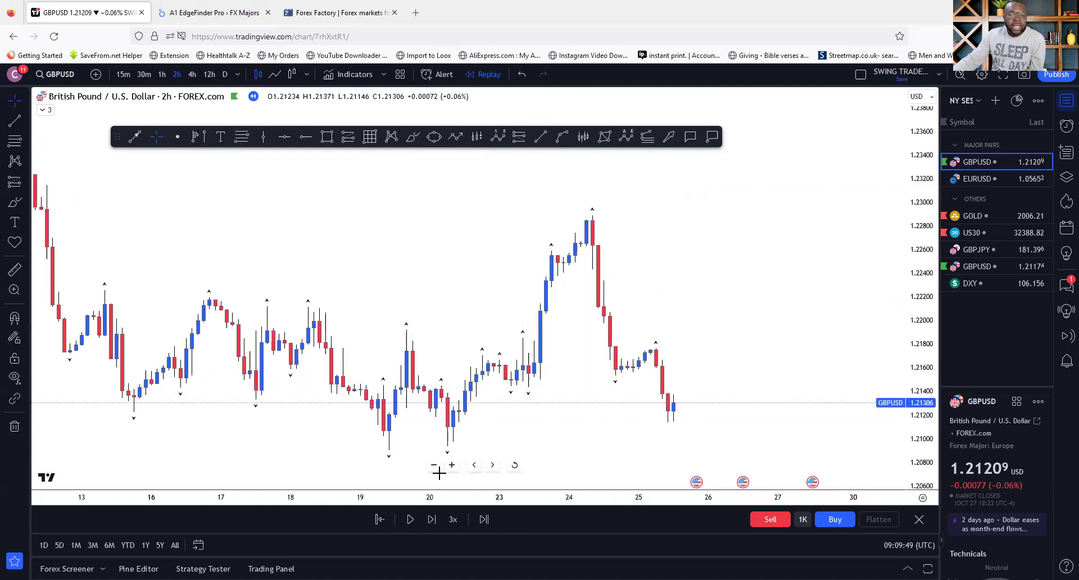
Continue the 2-hour replay candle by candle until price trades below the 19 and 20 October lows.
{"action": "left_click_drag", "start_coordinate": [600, 369], "coordinate": [676, 303]}
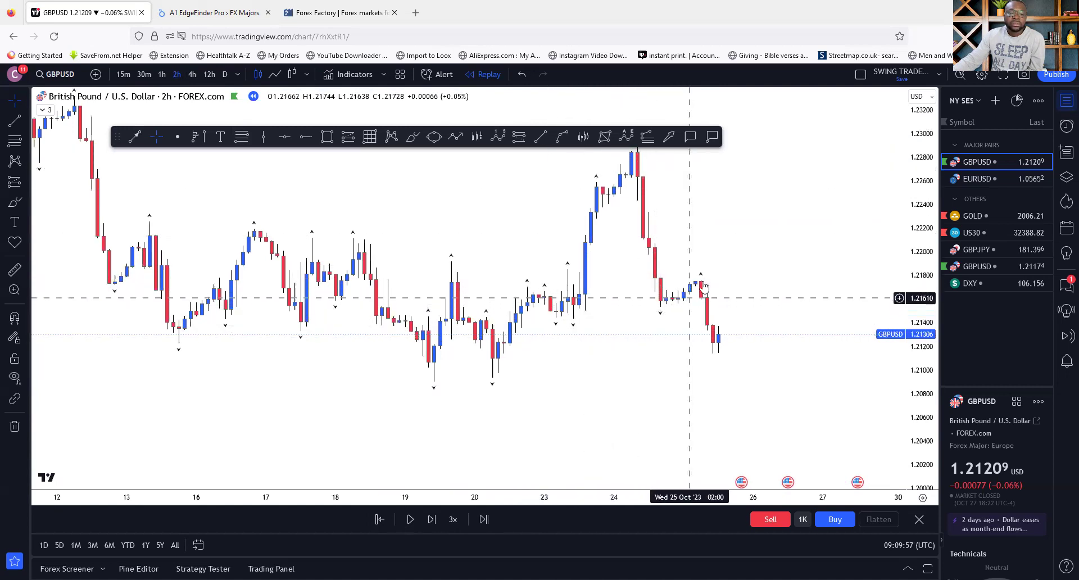
{"action": "left_click_drag", "start_coordinate": [743, 283], "coordinate": [732, 302]}
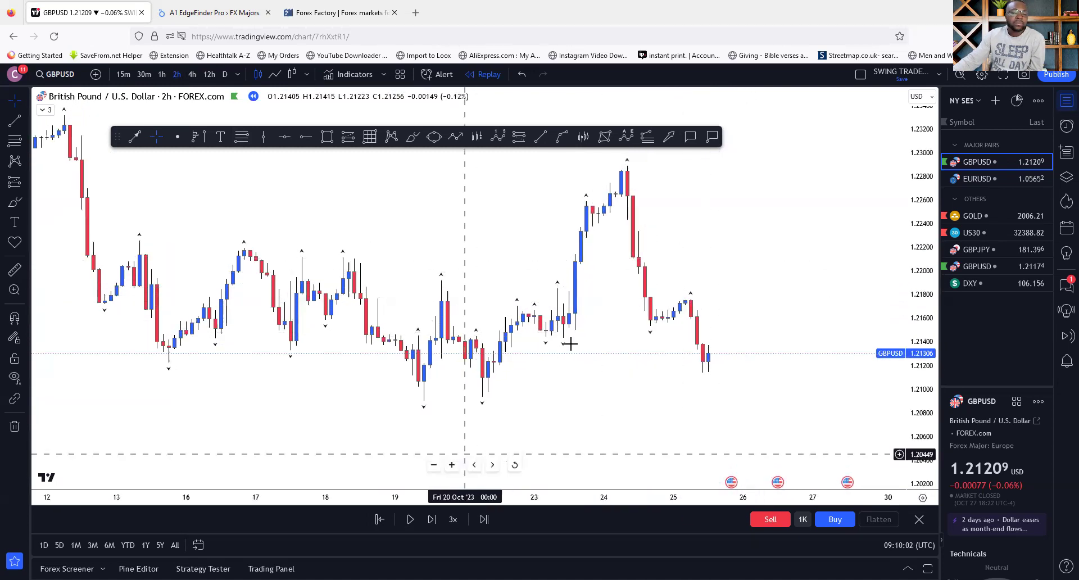
{"action": "left_click", "coordinate": [431, 520]}
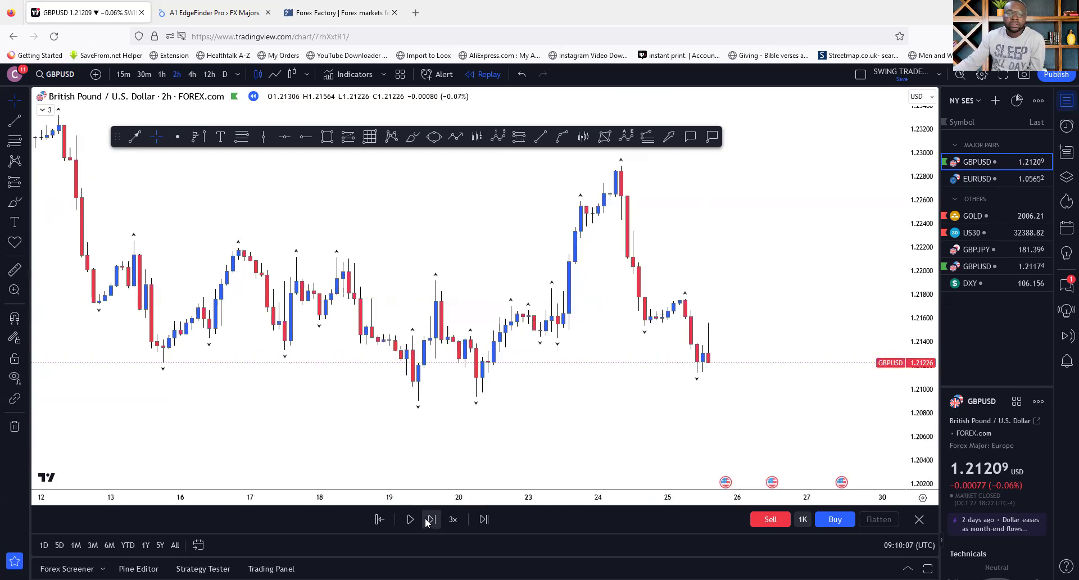
{"action": "left_click", "coordinate": [431, 519]}
{"action": "left_click", "coordinate": [431, 519]}
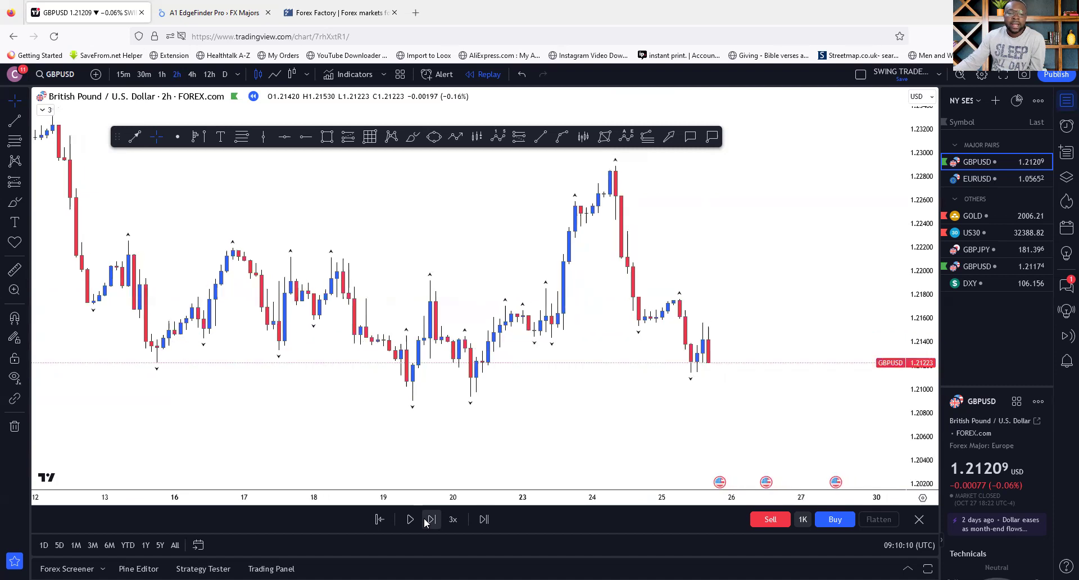
{"action": "left_click", "coordinate": [430, 520]}
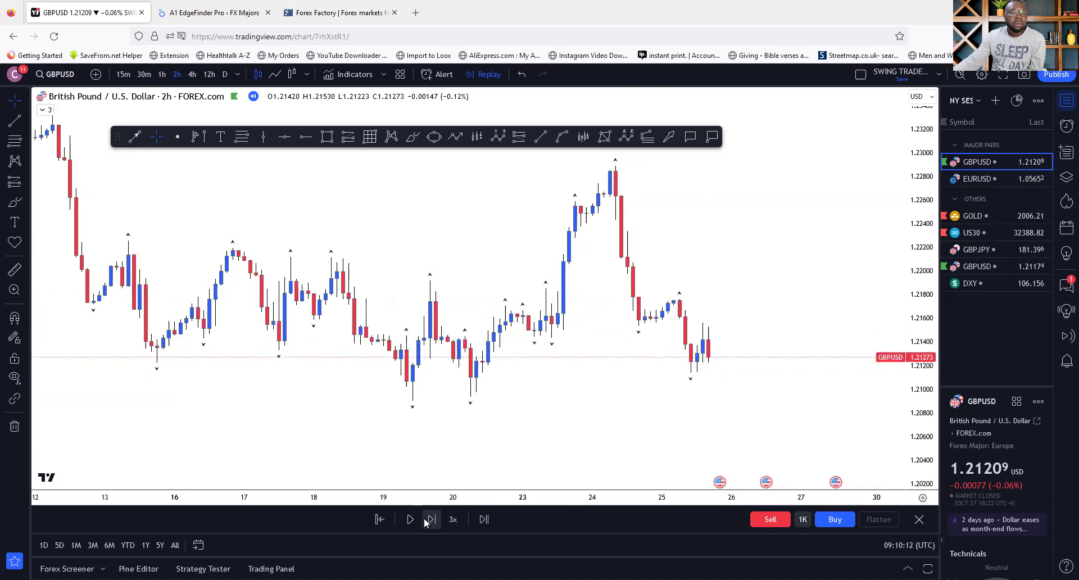
{"action": "left_click", "coordinate": [430, 520]}
{"action": "left_click", "coordinate": [430, 520]}
{"action": "left_click", "coordinate": [430, 519]}
{"action": "left_click", "coordinate": [430, 519]}
{"action": "left_click", "coordinate": [430, 520]}
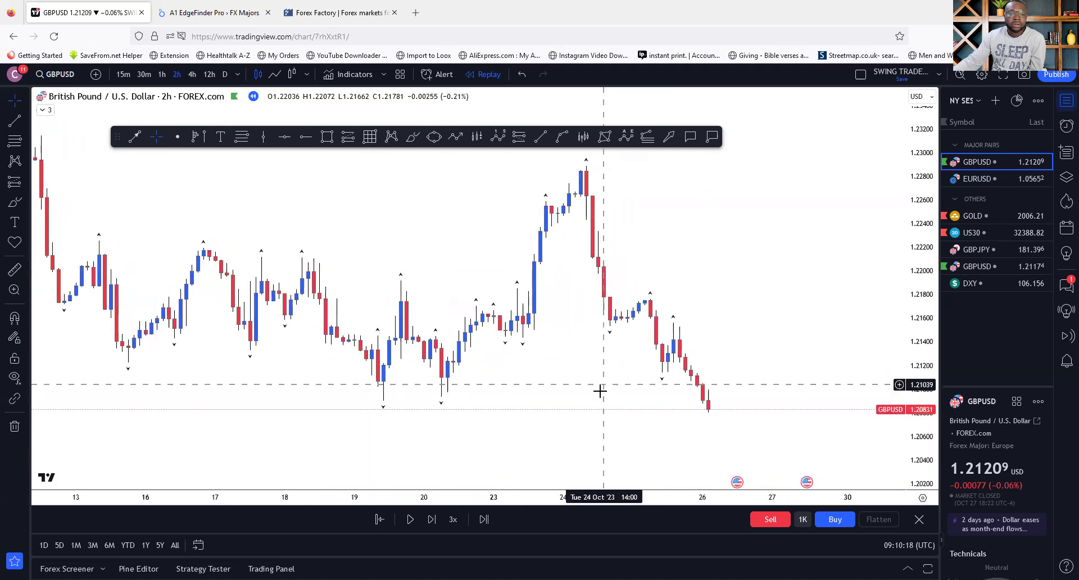
Draw a trend line along the October lows from about 1.21229 on 13 October to about 1.20892, and delete it.
{"action": "scroll", "coordinate": [402, 404], "scroll_direction": "down", "scroll_amount": 3}
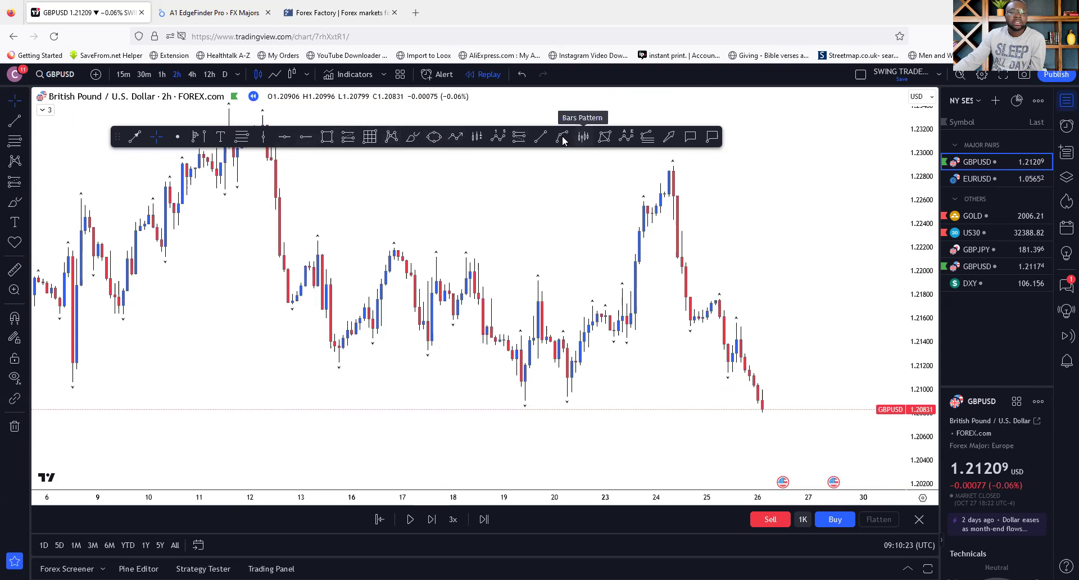
{"action": "key", "text": "alt+t"}
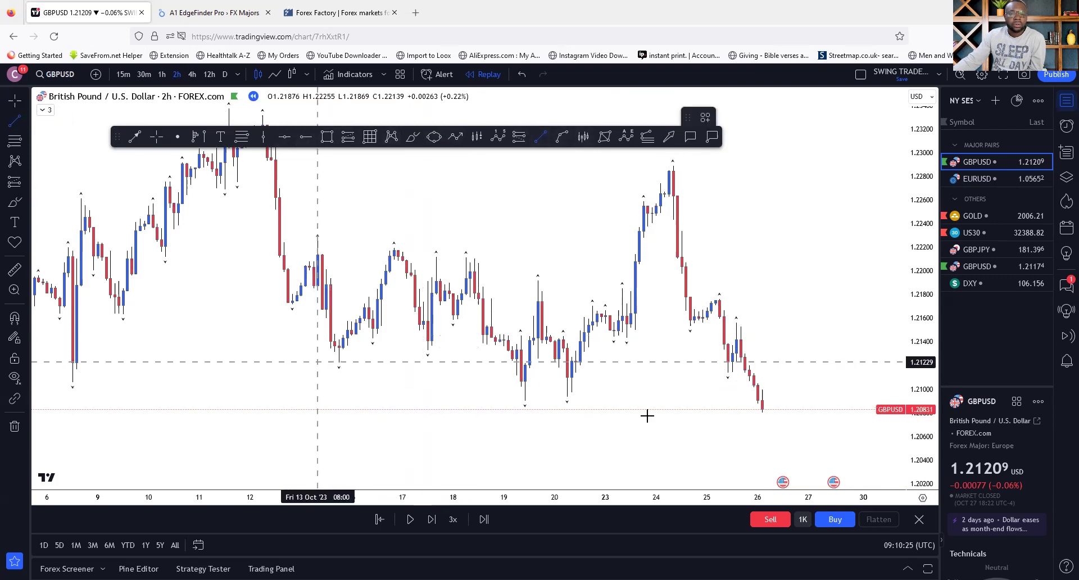
{"action": "left_click", "coordinate": [317, 362]}
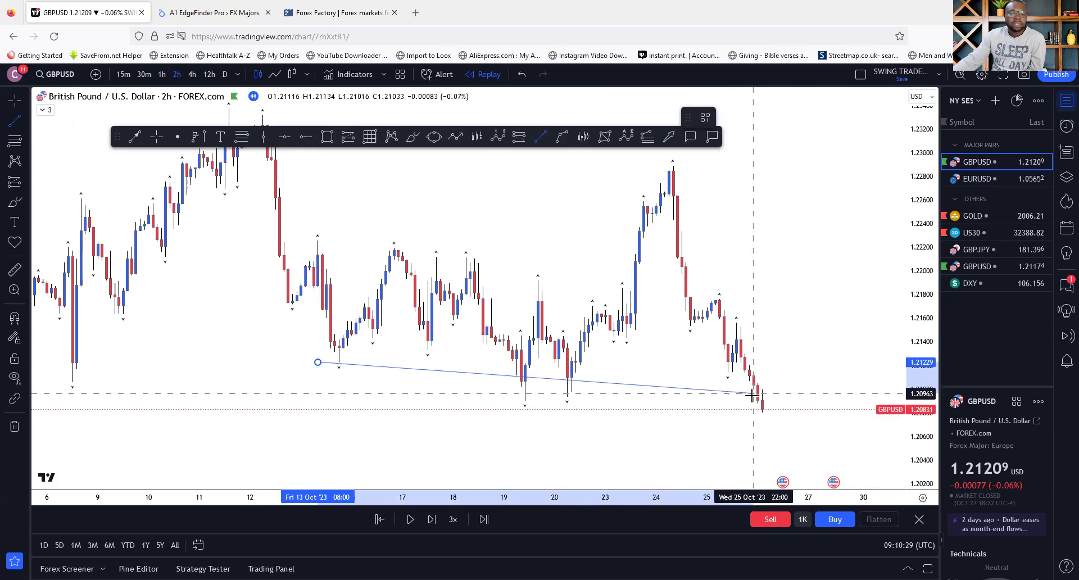
{"action": "left_click", "coordinate": [702, 402]}
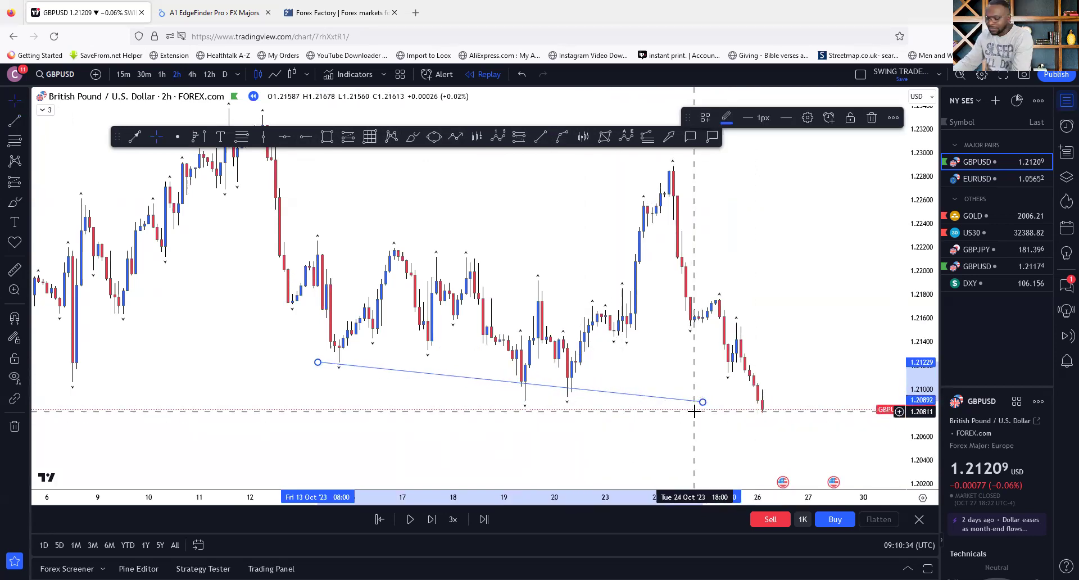
{"action": "key", "text": "Delete"}
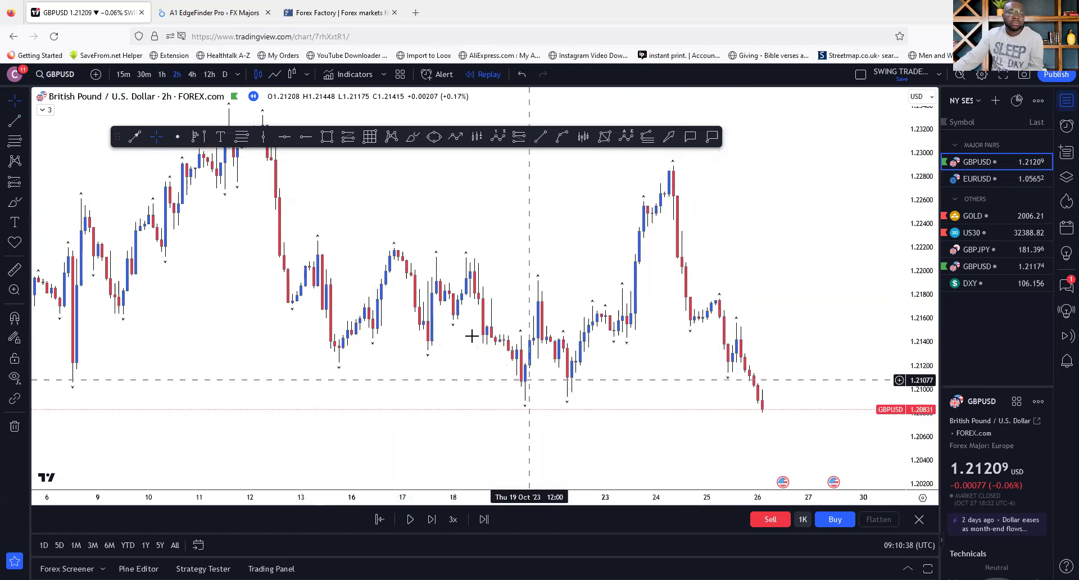
Compress the price scale to show the full October range and switch the replayed chart to the 4-hour timeframe.
{"action": "scroll", "coordinate": [575, 368], "scroll_direction": "down", "scroll_amount": 3}
{"action": "left_click_drag", "start_coordinate": [517, 373], "coordinate": [484, 375]}
{"action": "left_click_drag", "start_coordinate": [925, 141], "coordinate": [928, 270]}
{"action": "left_click_drag", "start_coordinate": [669, 435], "coordinate": [636, 436]}
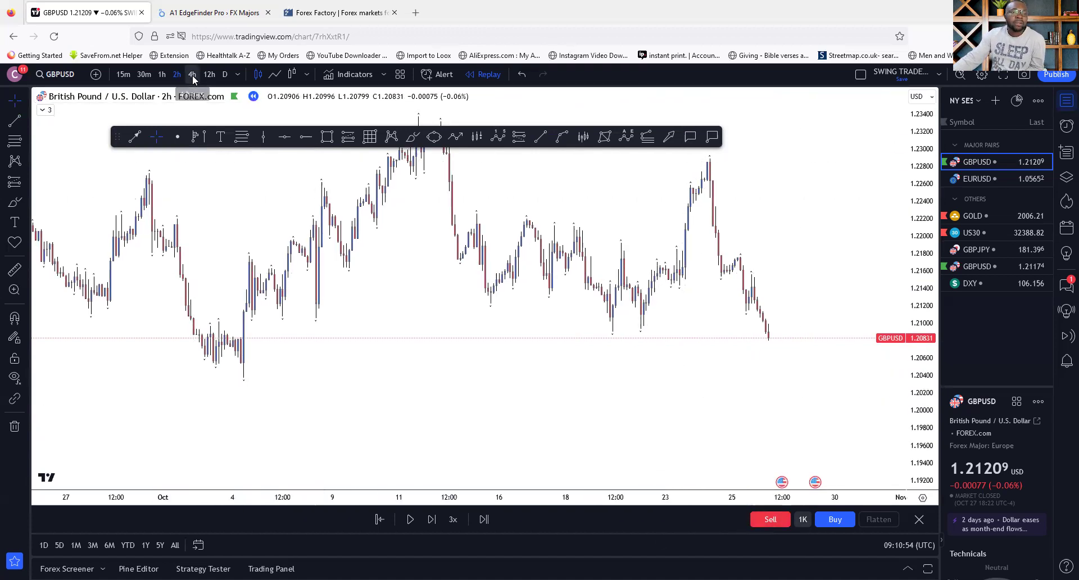
{"action": "type", "text": "4h"}
{"action": "key", "text": "Return"}
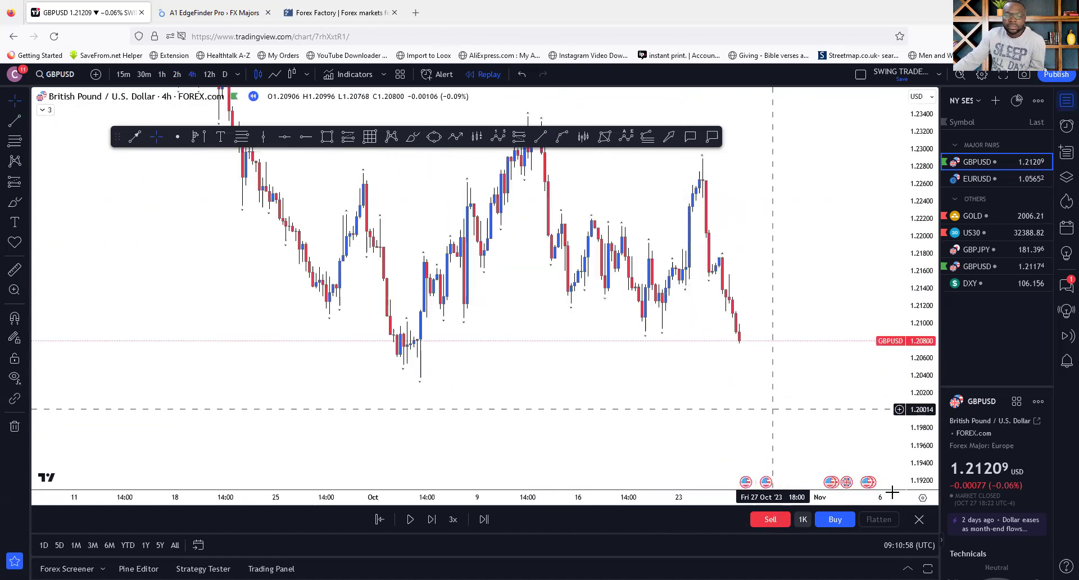
Exit Bar Replay mode and frame the latest live 4-hour candles with an adjusted price scale.
{"action": "left_click", "coordinate": [918, 520]}
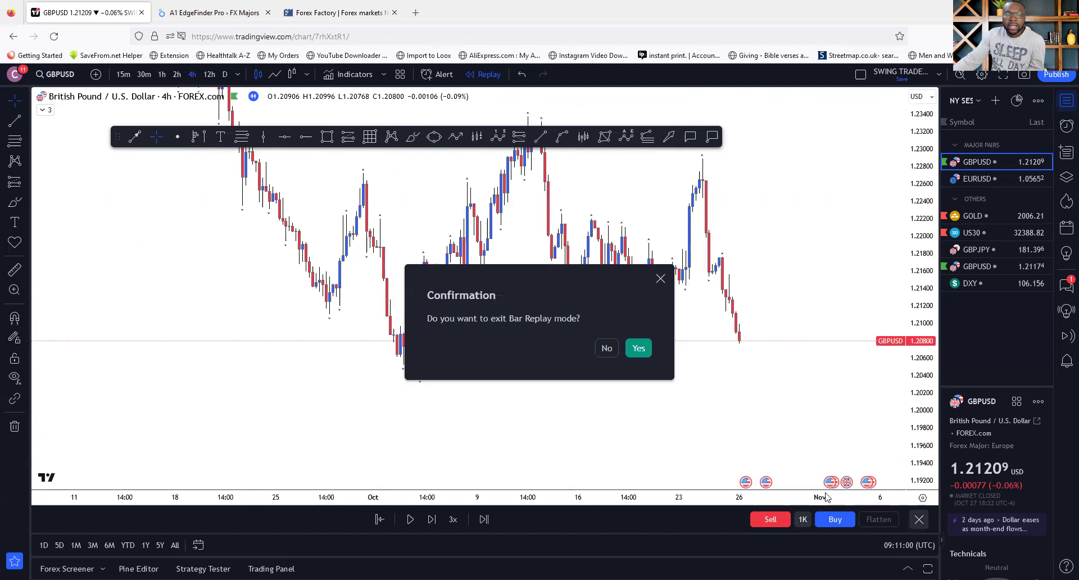
{"action": "left_click", "coordinate": [639, 349]}
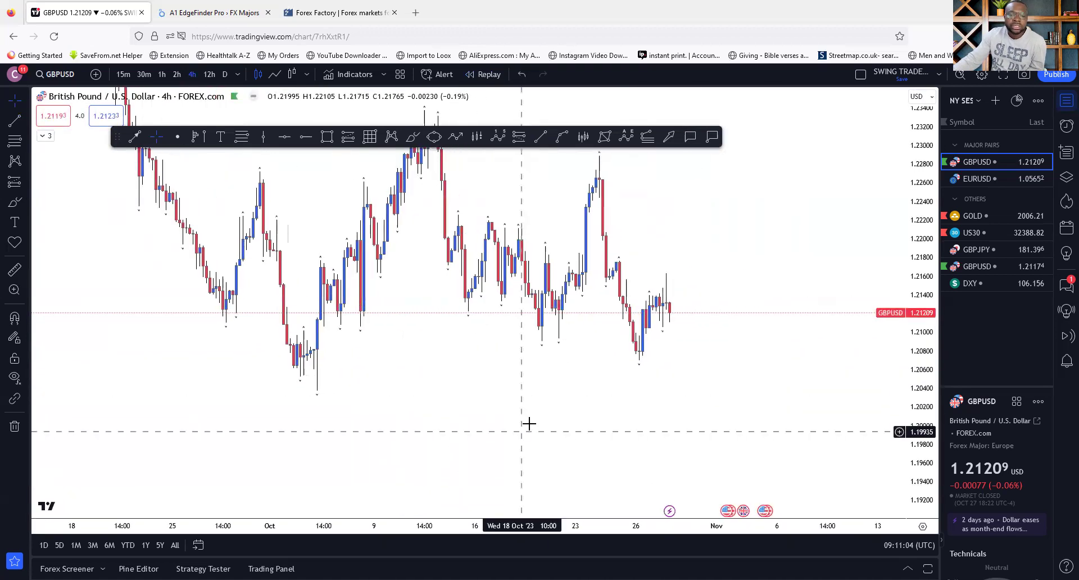
{"action": "scroll", "coordinate": [708, 376], "scroll_direction": "up", "scroll_amount": 4}
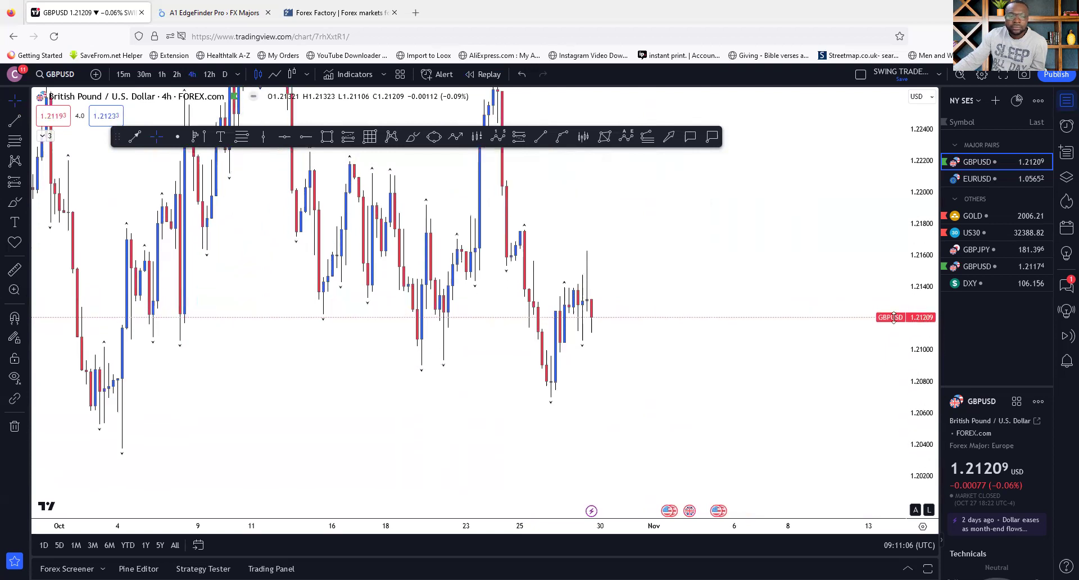
{"action": "scroll", "coordinate": [819, 370], "scroll_direction": "up", "scroll_amount": 3}
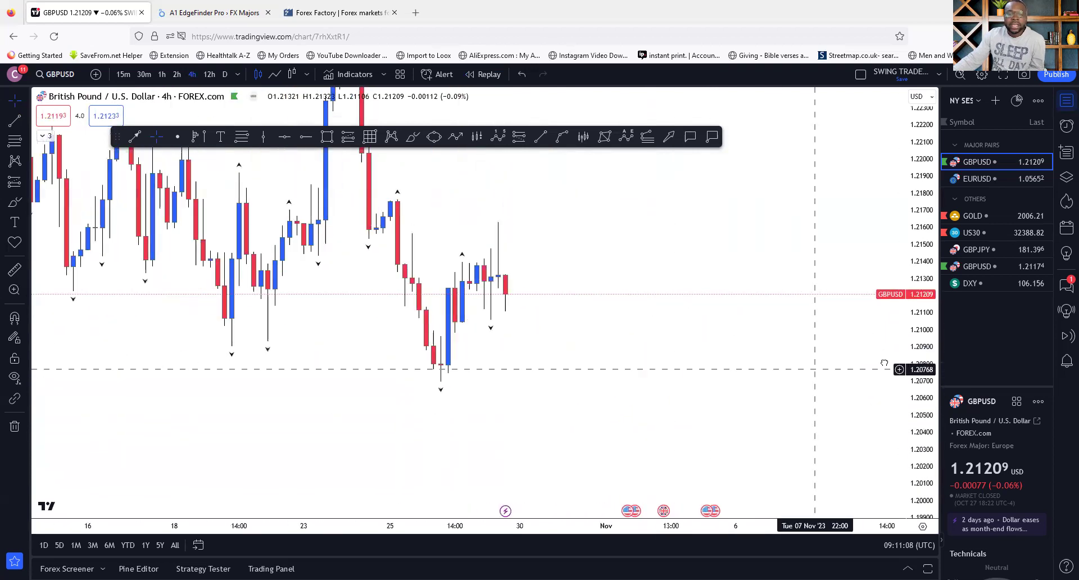
{"action": "left_click_drag", "start_coordinate": [834, 328], "coordinate": [887, 332]}
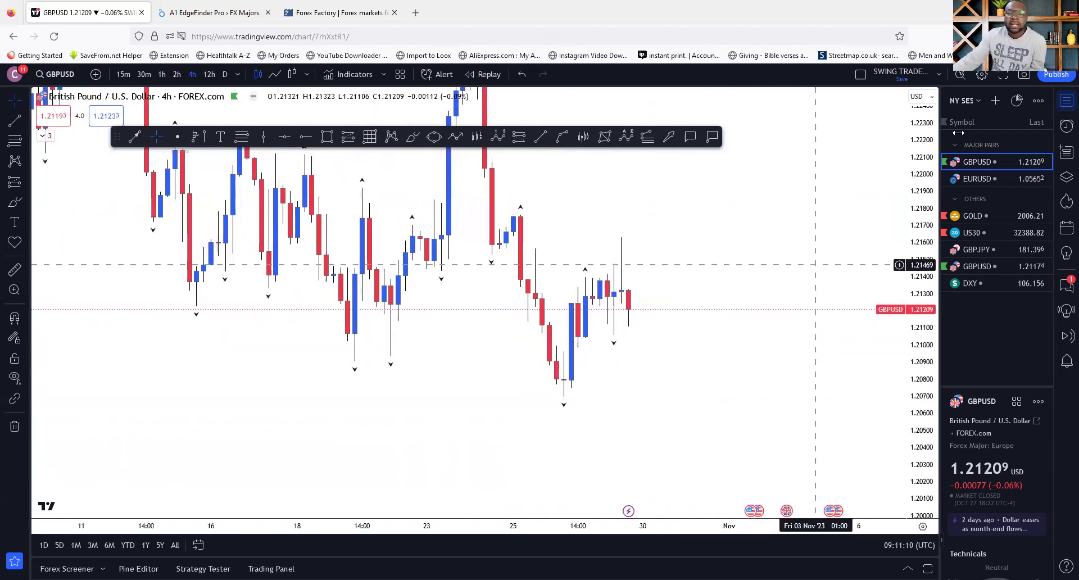
{"action": "left_click_drag", "start_coordinate": [917, 152], "coordinate": [917, 166]}
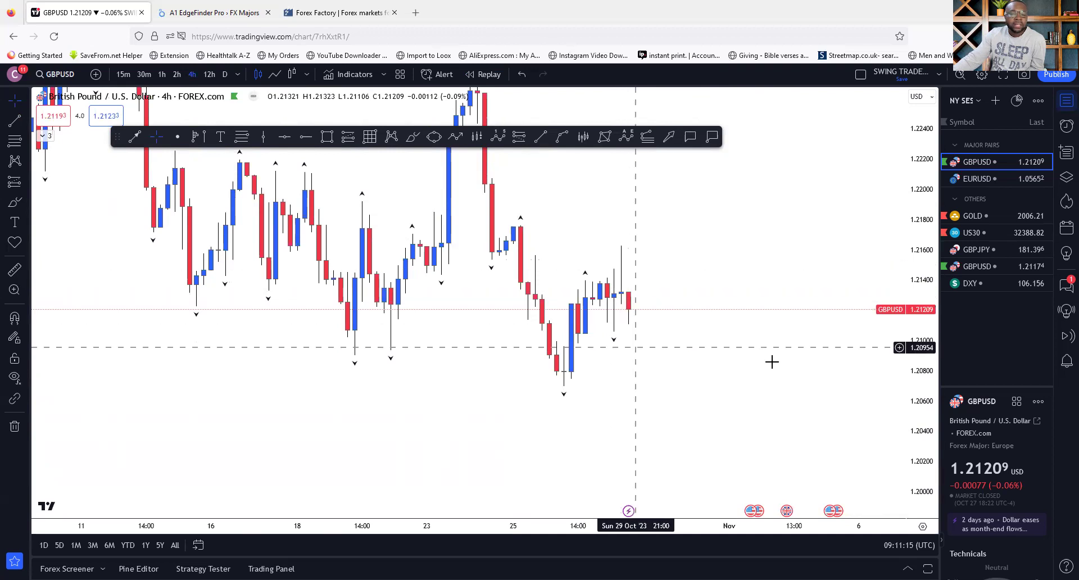
Open the FXCM GBPUSD chart from the watchlist and examine its marked short position, Fibonacci levels and price labels.
{"action": "left_click", "coordinate": [978, 267]}
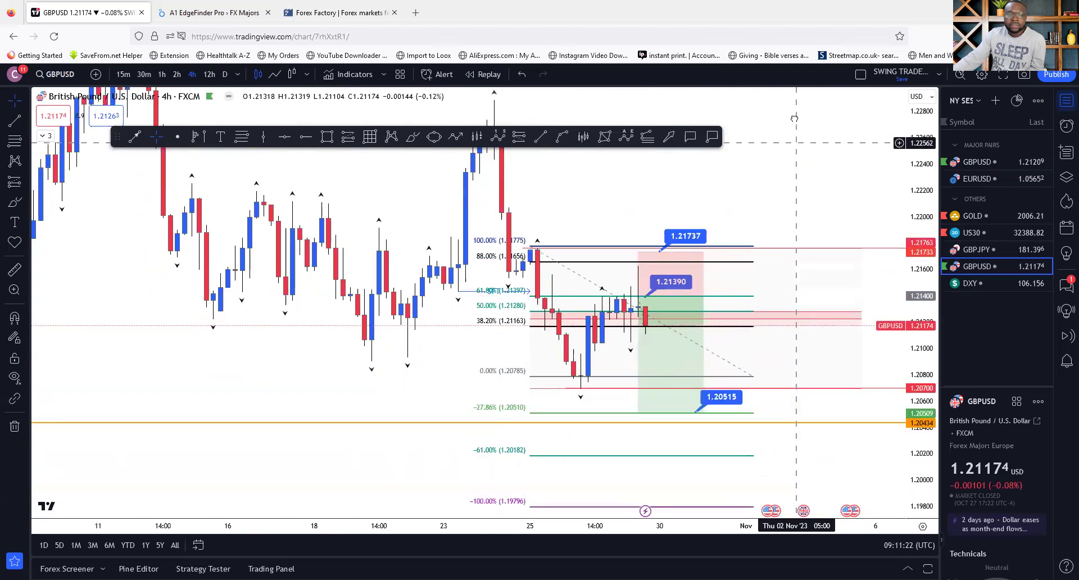
{"action": "left_click", "coordinate": [633, 242]}
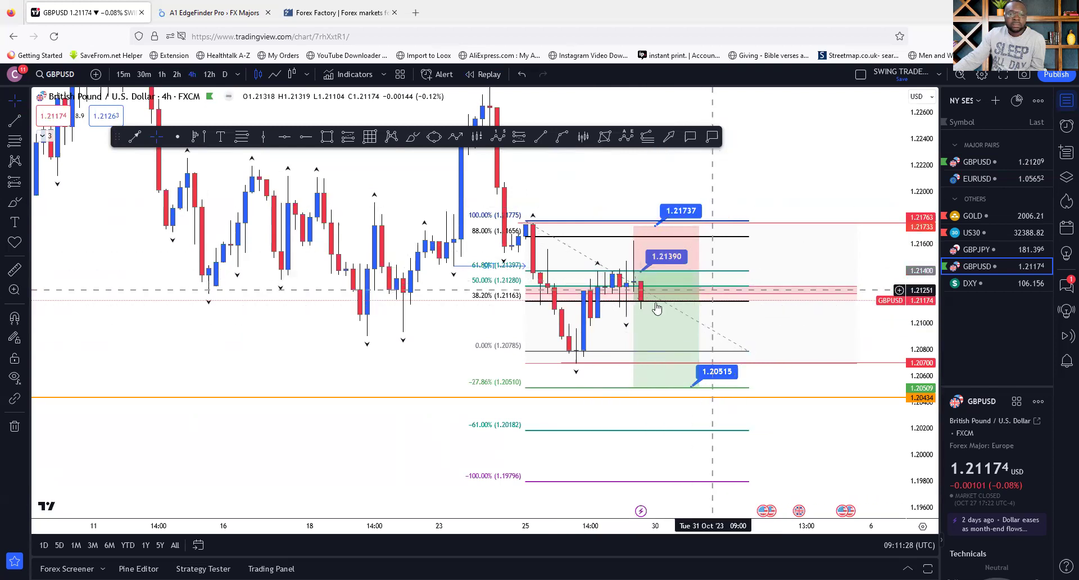
{"action": "left_click", "coordinate": [684, 461]}
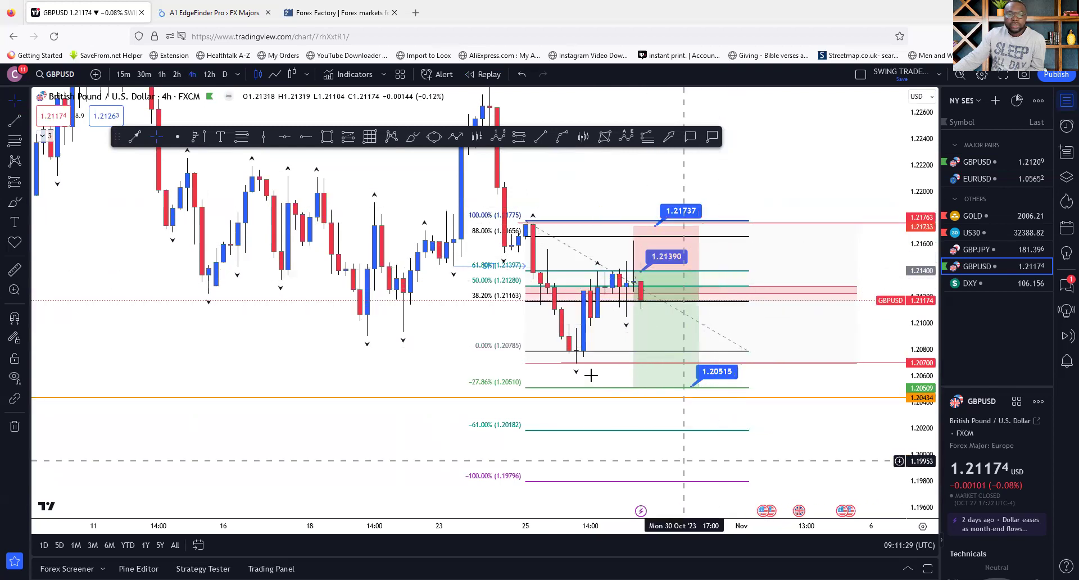
{"action": "left_click", "coordinate": [638, 296]}
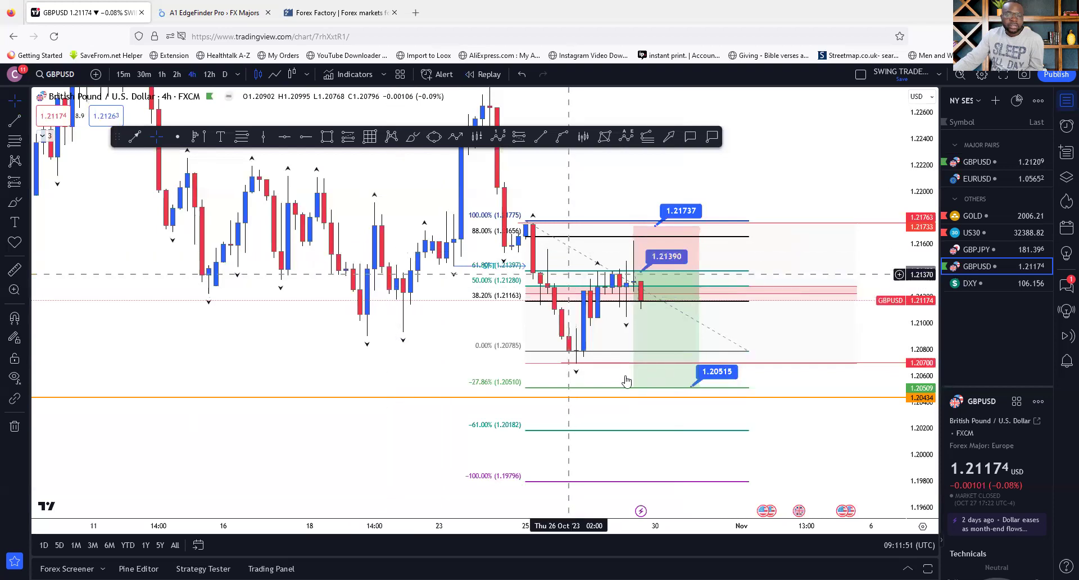
{"action": "left_click", "coordinate": [681, 382]}
{"action": "left_click", "coordinate": [553, 349]}
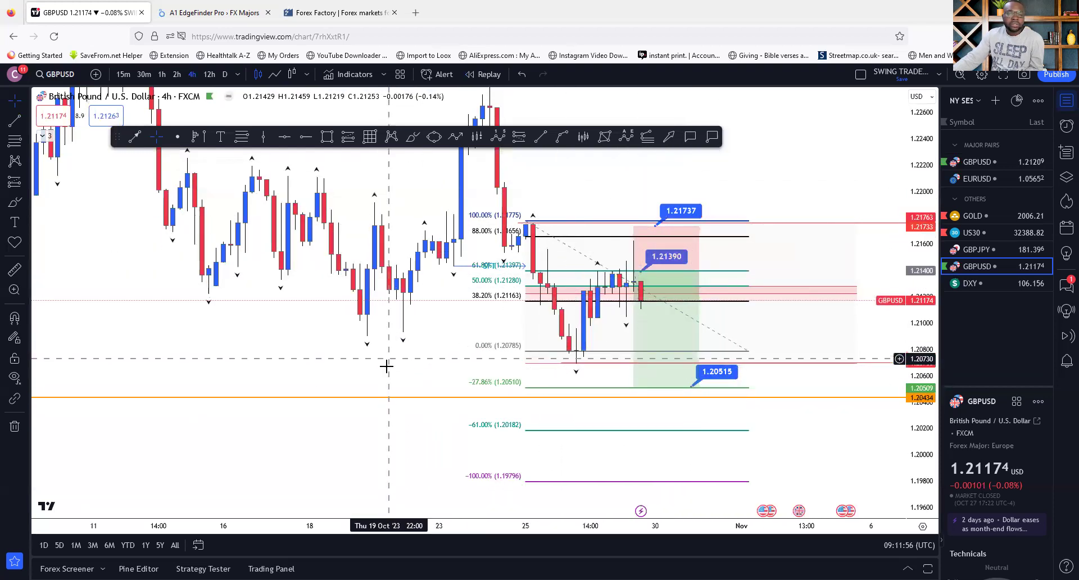
Open the FOREX.com GBPUSD chart from the watchlist and frame its latest 4-hour candles with a stretched price scale.
{"action": "left_click", "coordinate": [631, 267]}
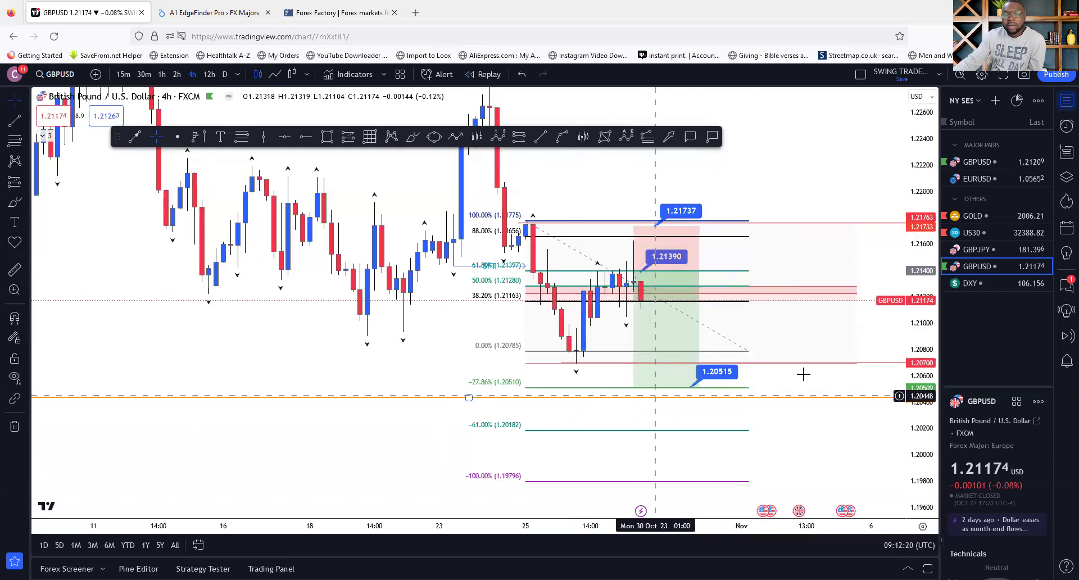
{"action": "left_click", "coordinate": [981, 163]}
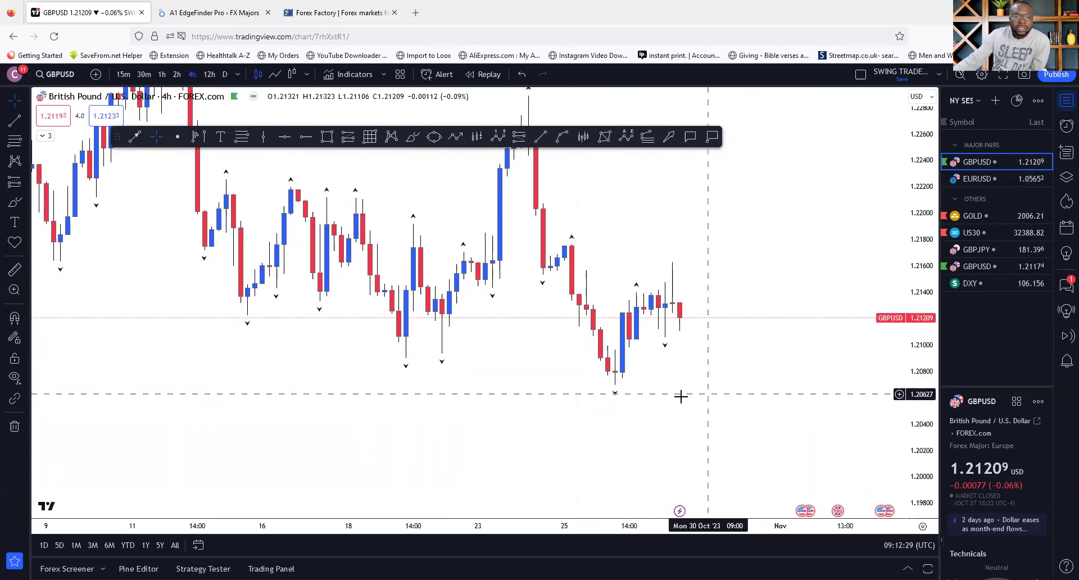
{"action": "scroll", "coordinate": [740, 369], "scroll_direction": "up", "scroll_amount": 2}
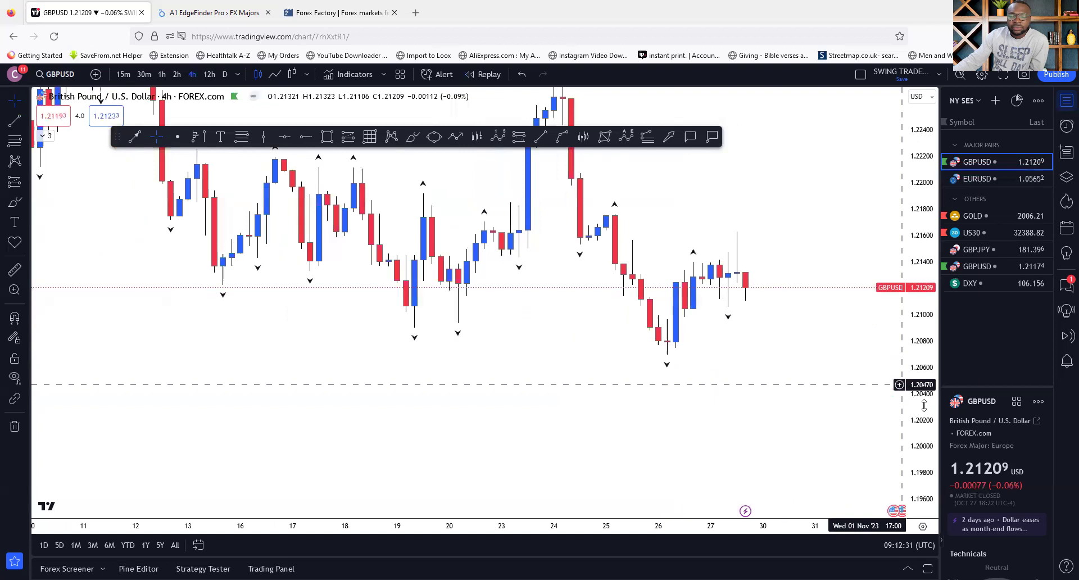
{"action": "left_click_drag", "start_coordinate": [923, 339], "coordinate": [727, 390]}
{"action": "left_click_drag", "start_coordinate": [731, 434], "coordinate": [715, 480]}
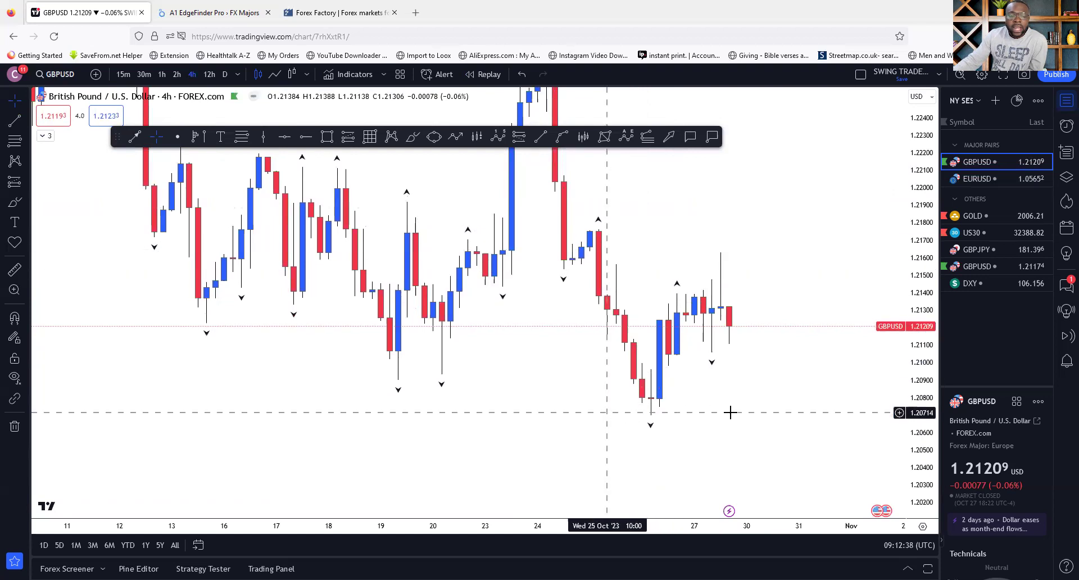
{"action": "left_click_drag", "start_coordinate": [715, 378], "coordinate": [704, 359]}
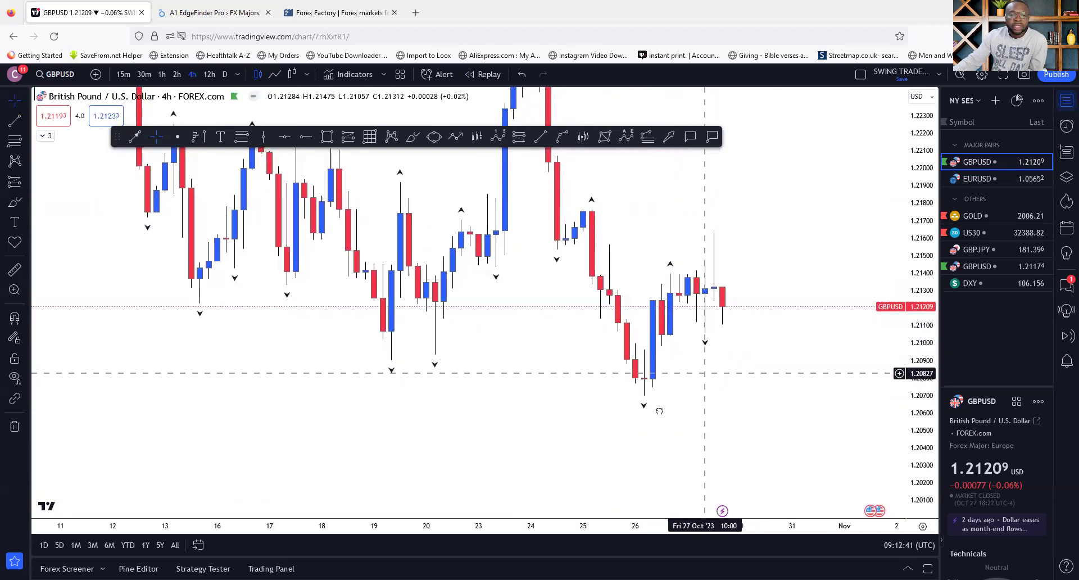
{"action": "scroll", "coordinate": [659, 412], "scroll_direction": "up", "scroll_amount": 3}
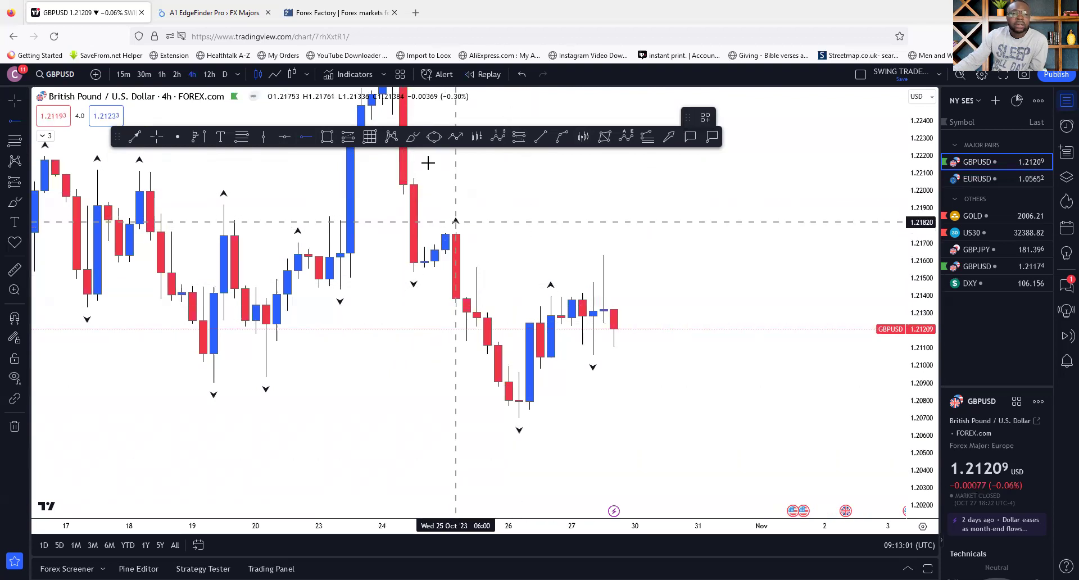
Place horizontal rays at the 24 October swing low, 1.21537, and swing high, 1.22873, moving the favourites drawing toolbar clear of the candles.
{"action": "left_click", "coordinate": [413, 272]}
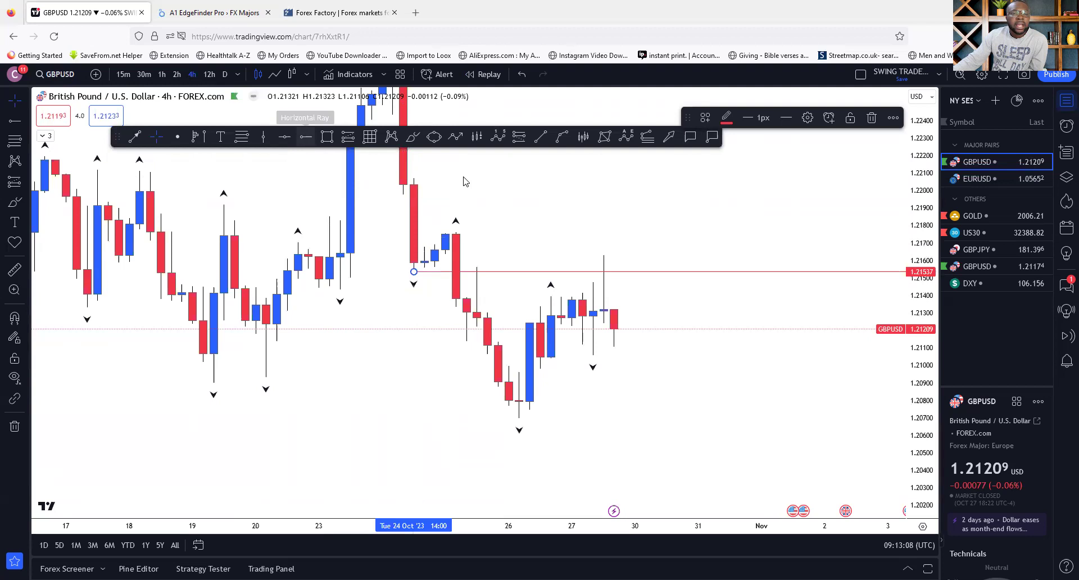
{"action": "key", "text": "alt+j"}
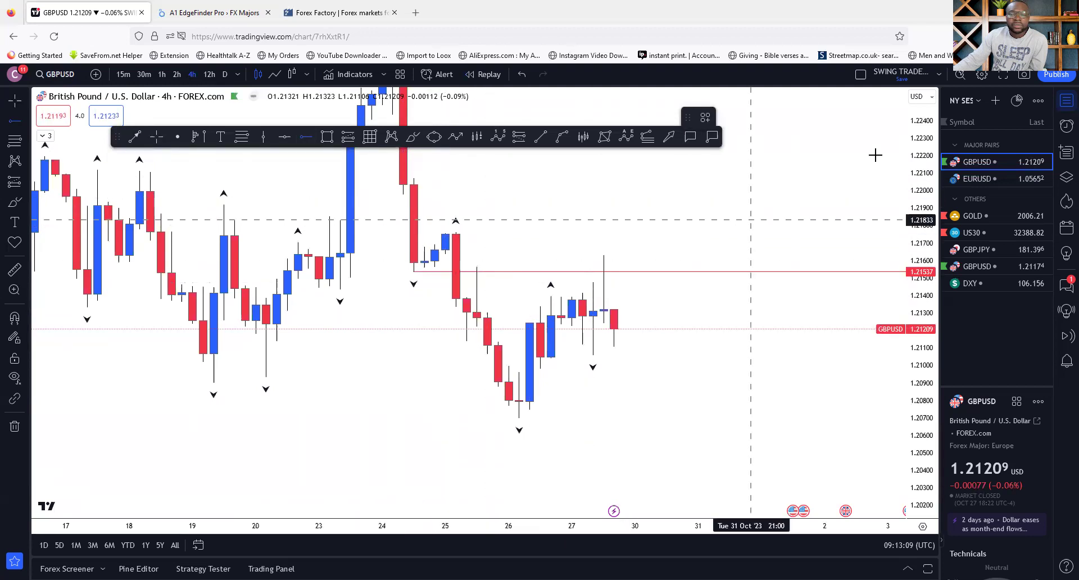
{"action": "scroll", "coordinate": [936, 283], "scroll_direction": "down", "scroll_amount": 3}
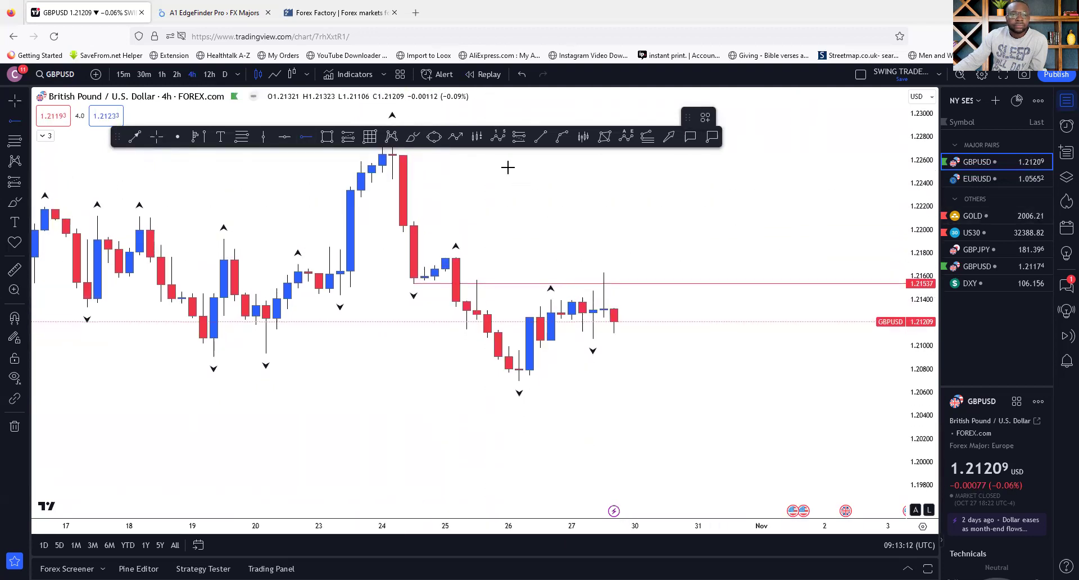
{"action": "left_click_drag", "start_coordinate": [118, 137], "coordinate": [159, 83]}
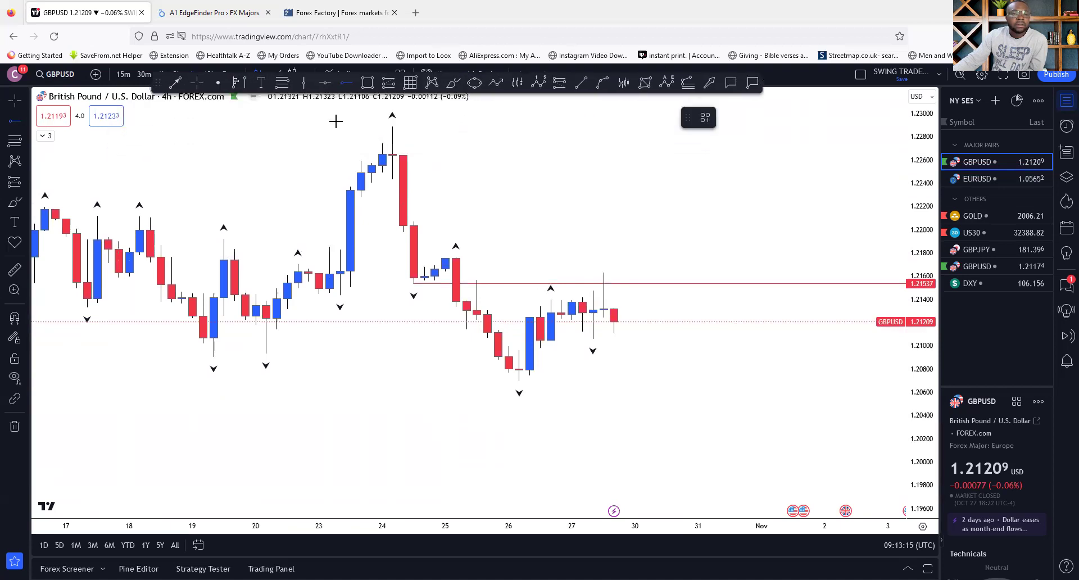
{"action": "left_click", "coordinate": [384, 128]}
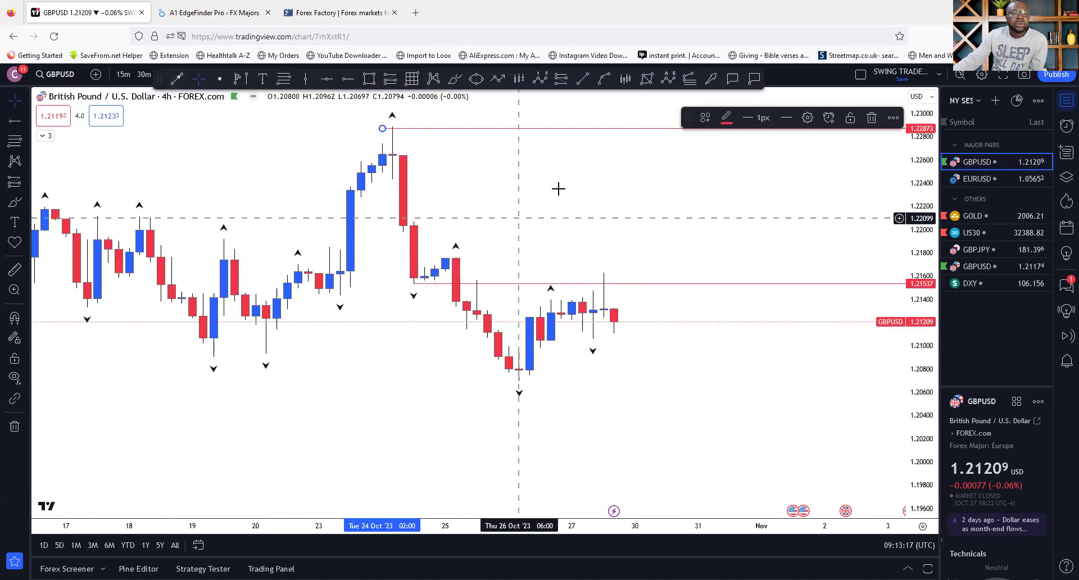
Draw a near-level trend line from the 19 October high at about 1.2191 to 23 October and apply the SFT drawing template.
{"action": "left_click_drag", "start_coordinate": [587, 216], "coordinate": [600, 221]}
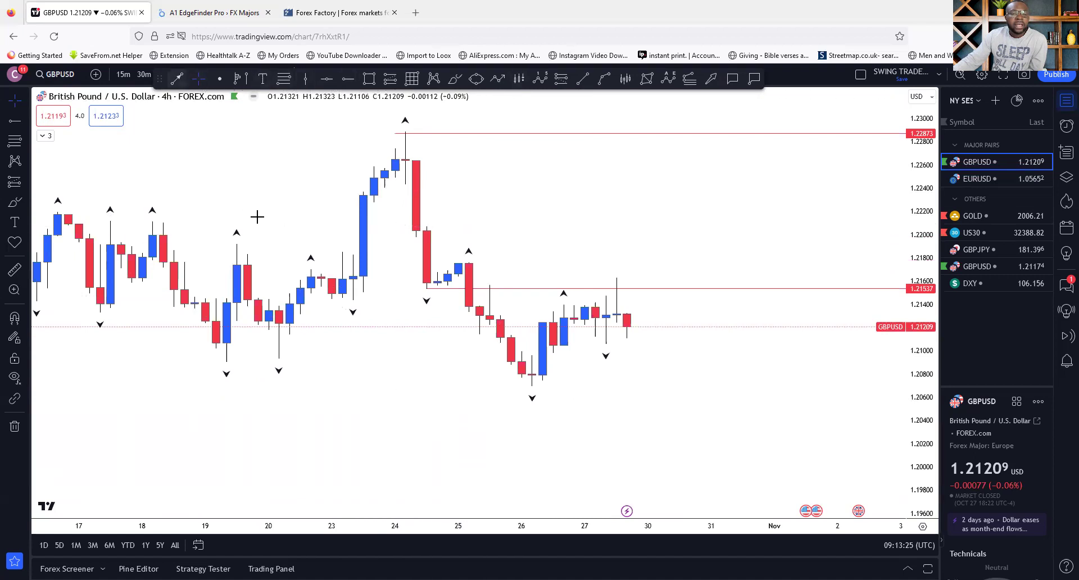
{"action": "key", "text": "alt+t"}
{"action": "left_click", "coordinate": [236, 245]}
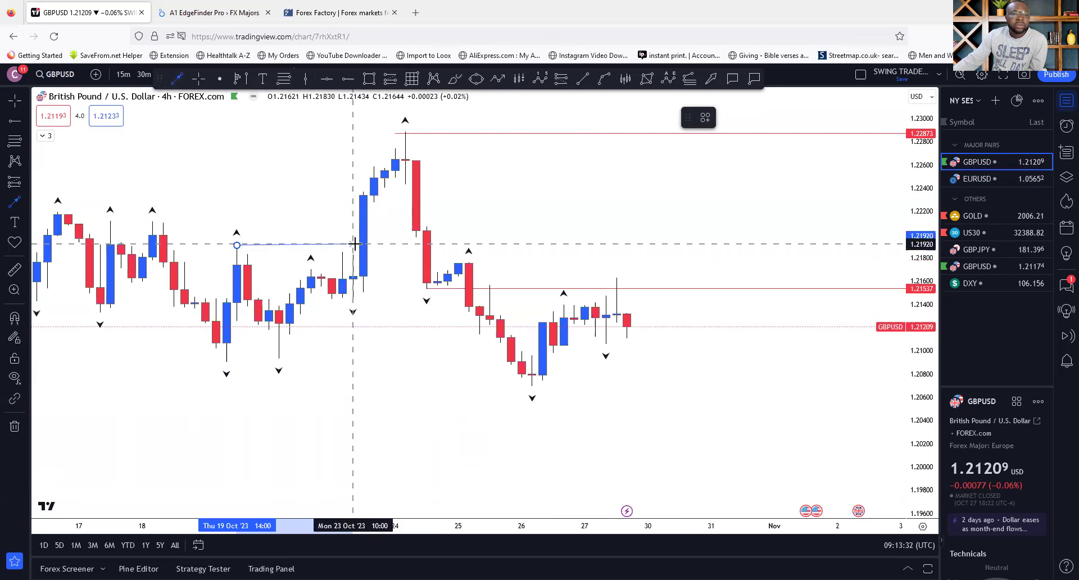
{"action": "left_click", "coordinate": [353, 244]}
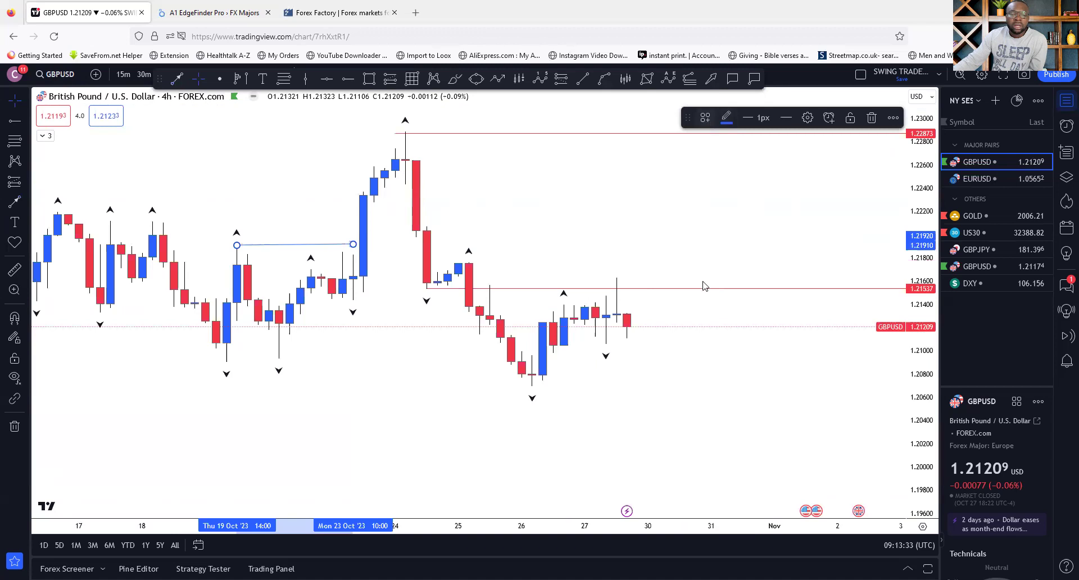
{"action": "left_click", "coordinate": [705, 118]}
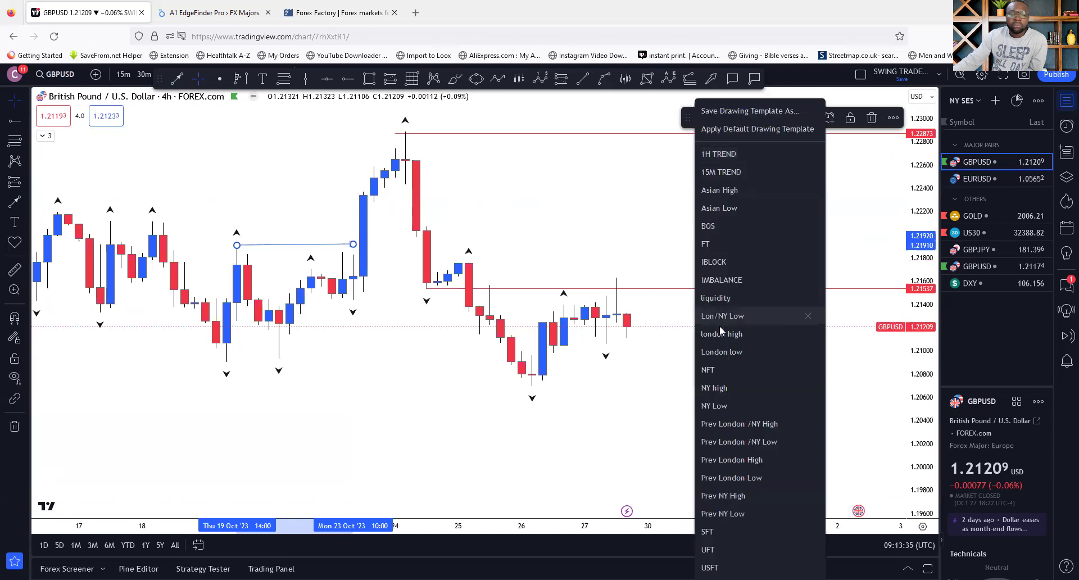
{"action": "left_click", "coordinate": [749, 539]}
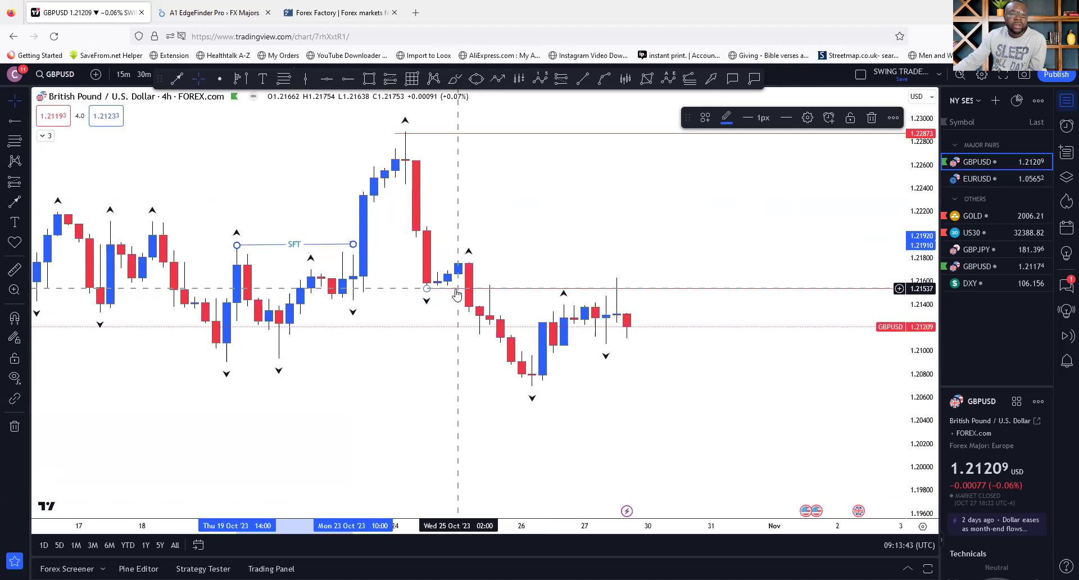
Move the two rays to the 26 October low at 1.20700 and the 25 October high at 1.21770, bringing the SFT line beneath the decline.
{"action": "left_click", "coordinate": [456, 290]}
{"action": "left_click_drag", "start_coordinate": [458, 293], "coordinate": [548, 387]}
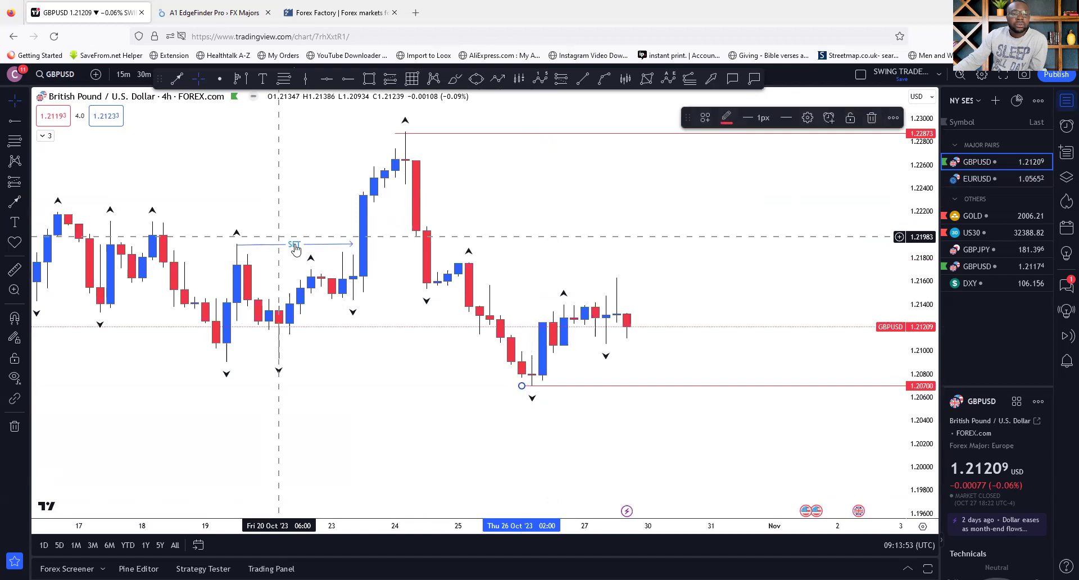
{"action": "left_click_drag", "start_coordinate": [298, 250], "coordinate": [437, 316]}
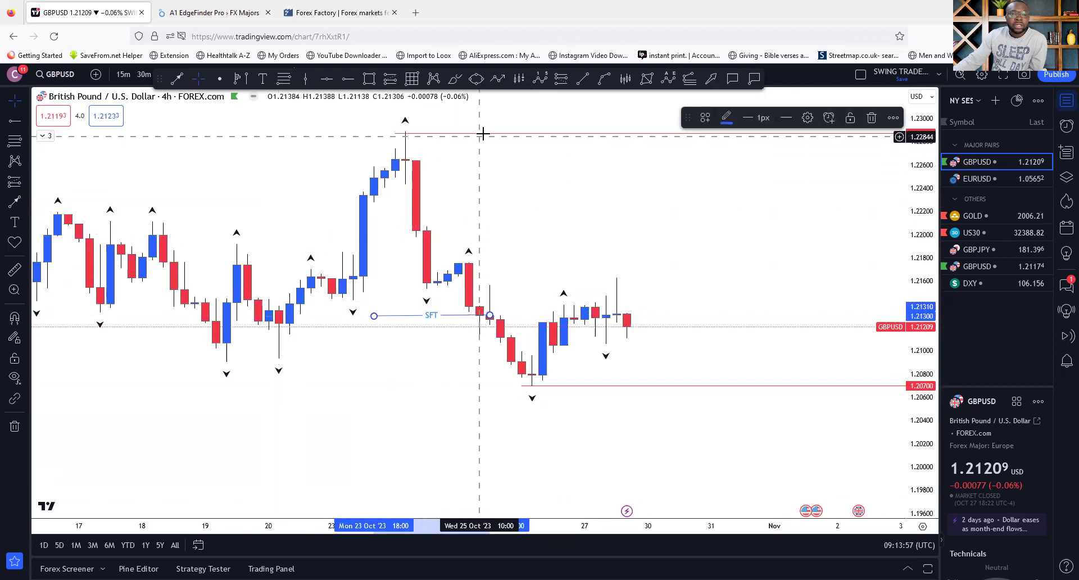
{"action": "left_click_drag", "start_coordinate": [550, 204], "coordinate": [536, 263]}
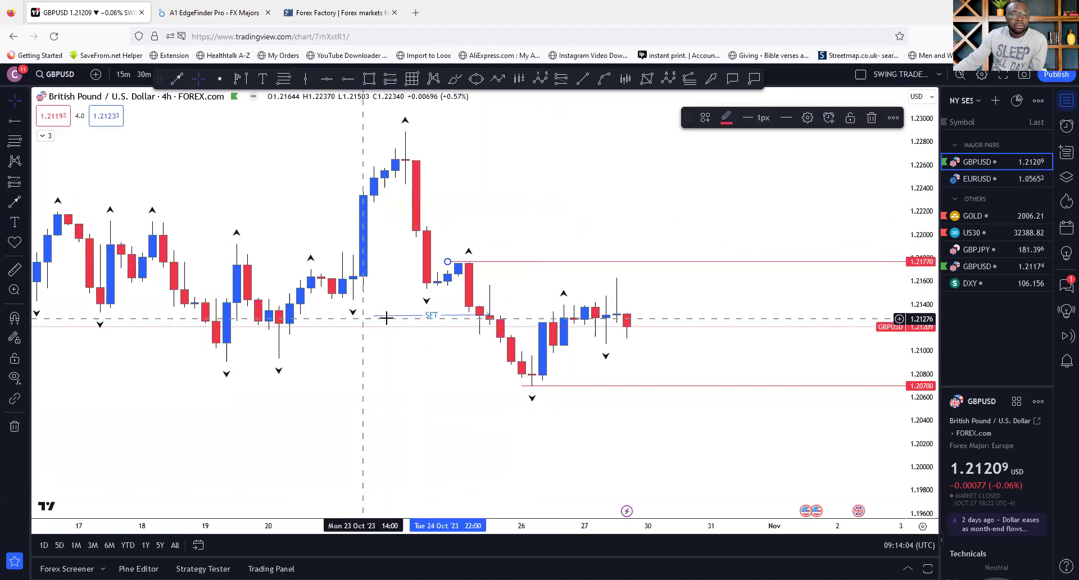
Reposition the SFT line at 1.21523 beneath the 24 October low, ending on 25 October, and apply the FT drawing template.
{"action": "left_click", "coordinate": [438, 318]}
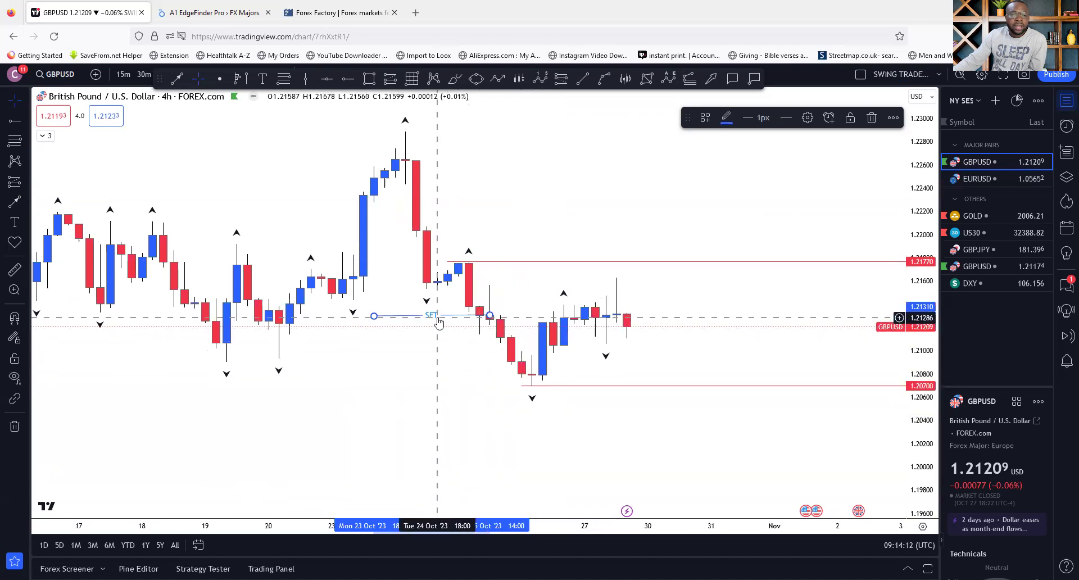
{"action": "mouse_move", "coordinate": [432, 314]}
{"action": "left_mouse_down"}
{"action": "mouse_move", "coordinate": [425, 301]}
{"action": "mouse_move", "coordinate": [458, 299]}
{"action": "left_mouse_up"}
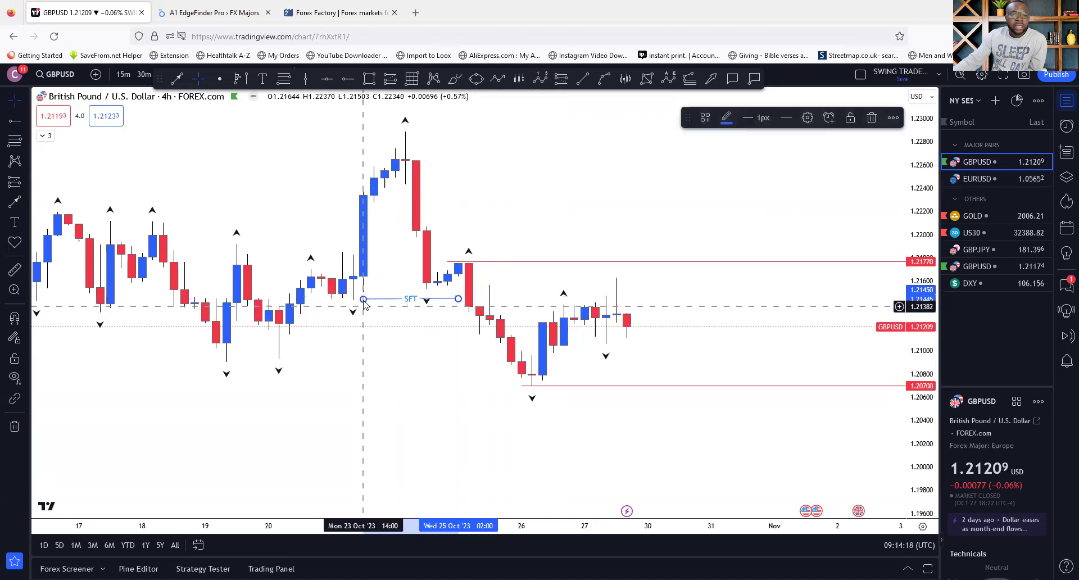
{"action": "left_click_drag", "start_coordinate": [368, 303], "coordinate": [382, 305]}
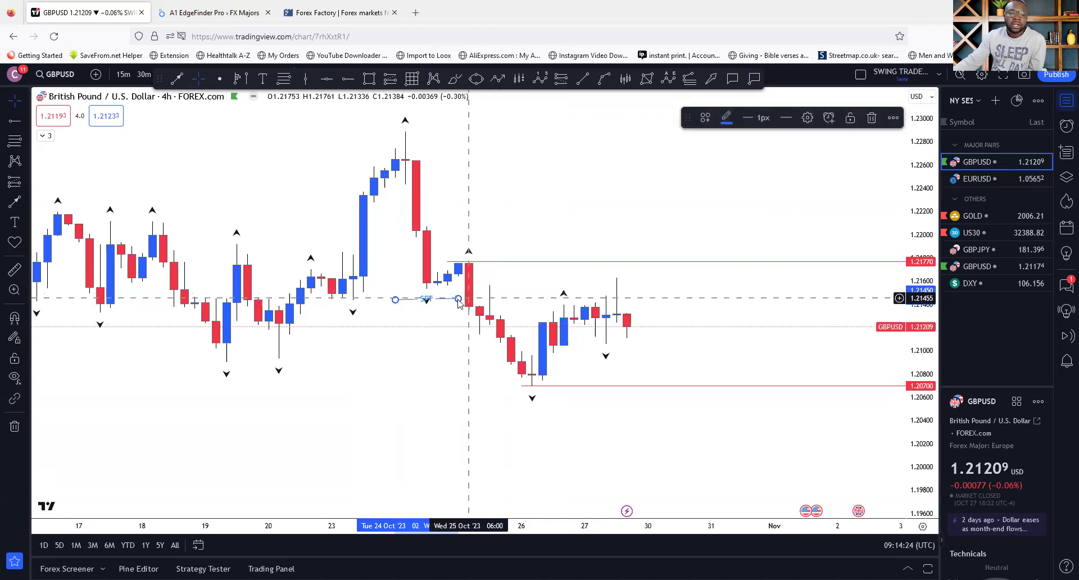
{"action": "mouse_move", "coordinate": [466, 306]}
{"action": "left_mouse_down"}
{"action": "mouse_move", "coordinate": [444, 286]}
{"action": "mouse_move", "coordinate": [475, 288]}
{"action": "left_mouse_up"}
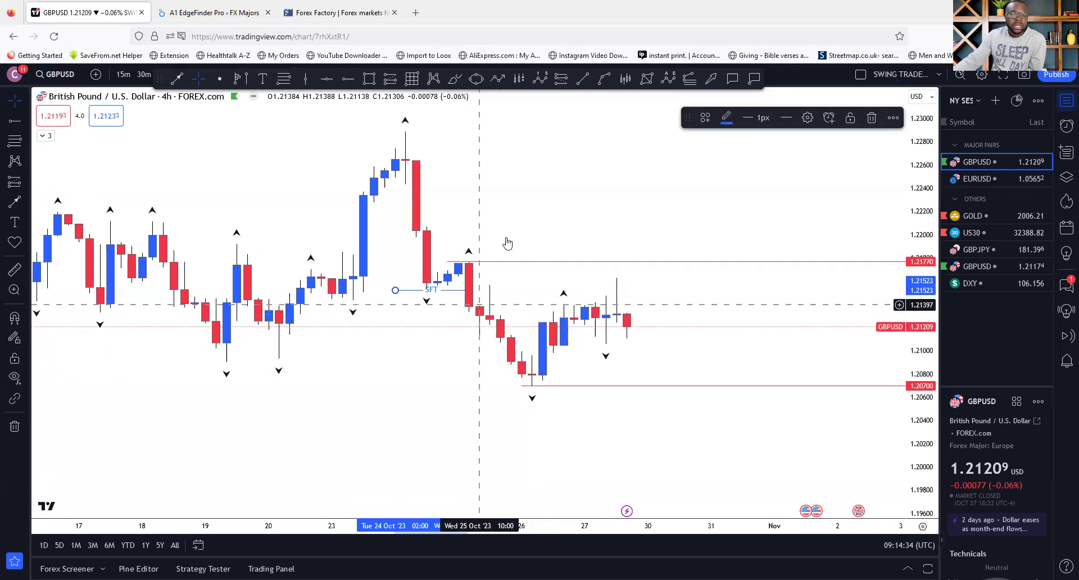
{"action": "left_click", "coordinate": [705, 118]}
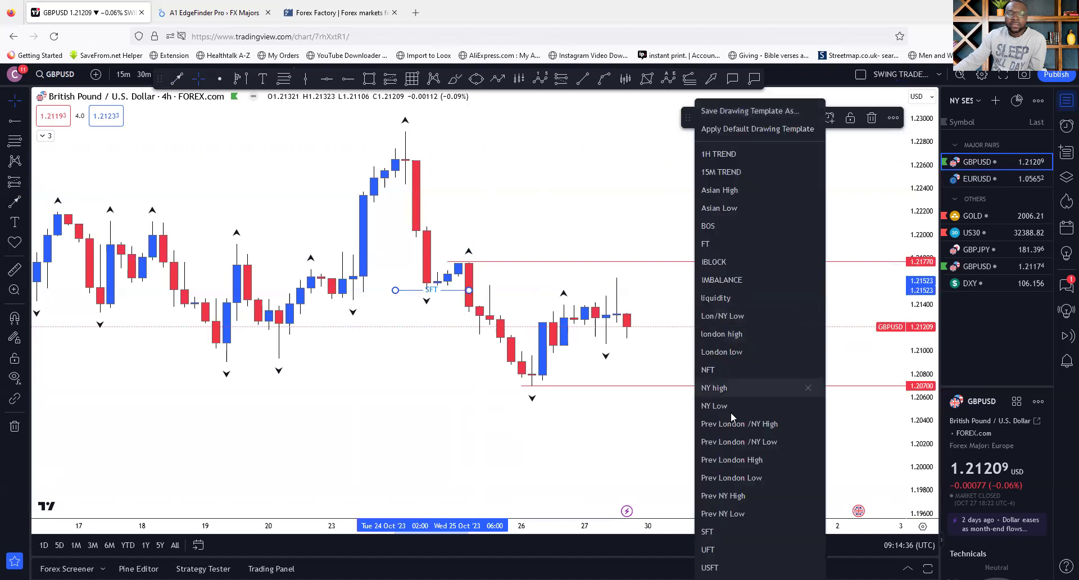
{"action": "left_click", "coordinate": [737, 246]}
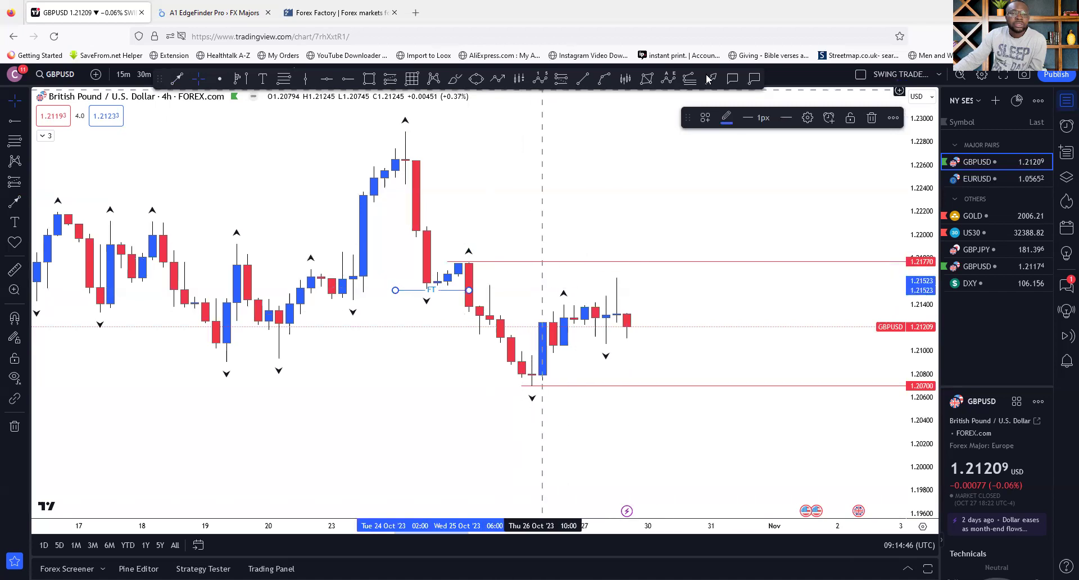
Draw a Gann box spanning about 1.21765 to 1.20695 between the two rays, from 25 October to 1 November.
{"action": "left_click", "coordinate": [412, 78]}
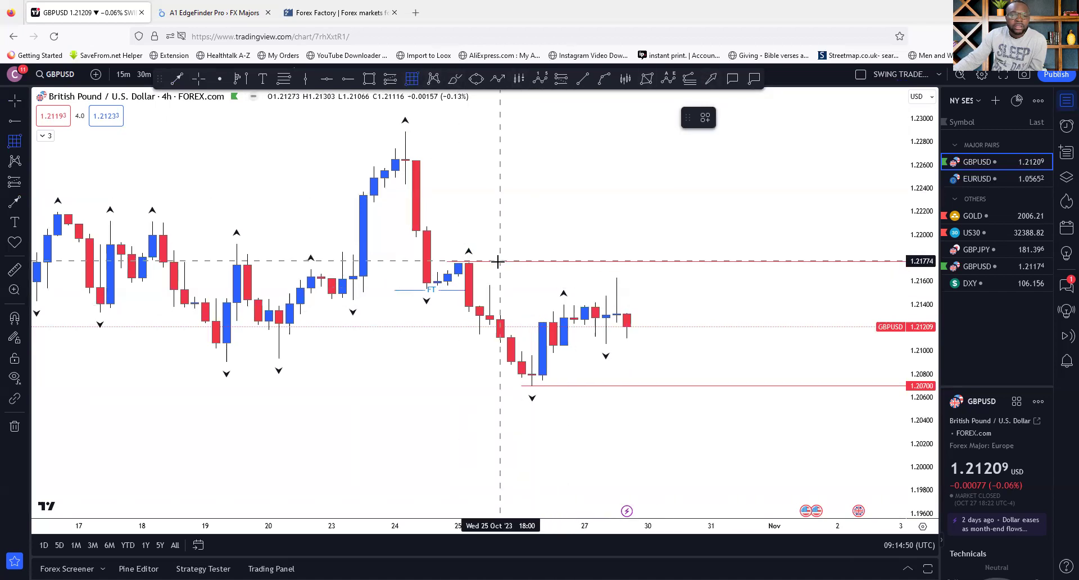
{"action": "left_click", "coordinate": [788, 387]}
{"action": "left_click_drag", "start_coordinate": [789, 388], "coordinate": [788, 391]}
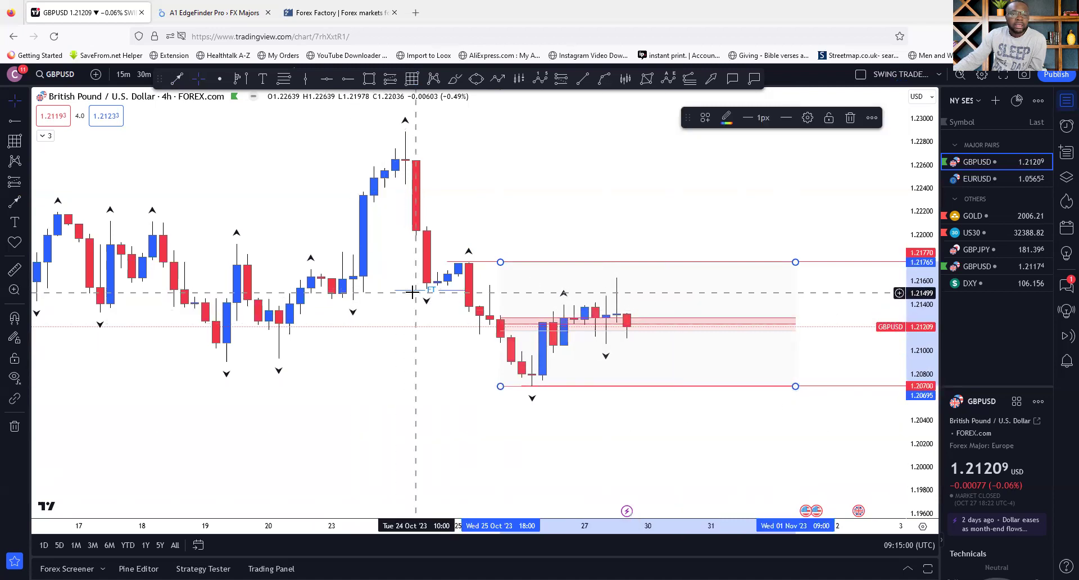
Realign the FT line at 1.21441 from the 23 October low to 25 October and apply the SFT drawing template.
{"action": "left_click_drag", "start_coordinate": [414, 298], "coordinate": [363, 302]}
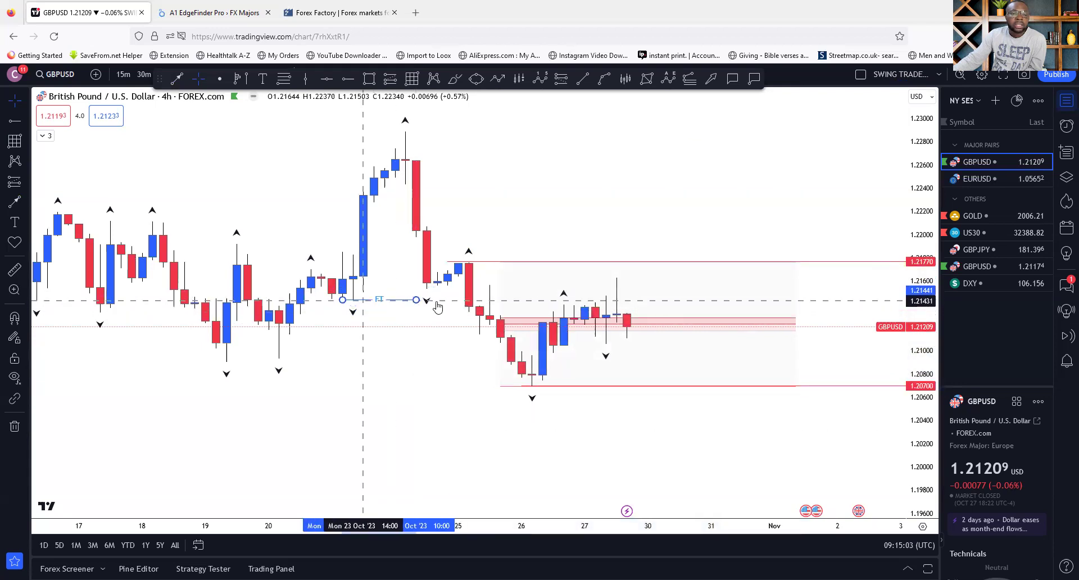
{"action": "left_click", "coordinate": [415, 298]}
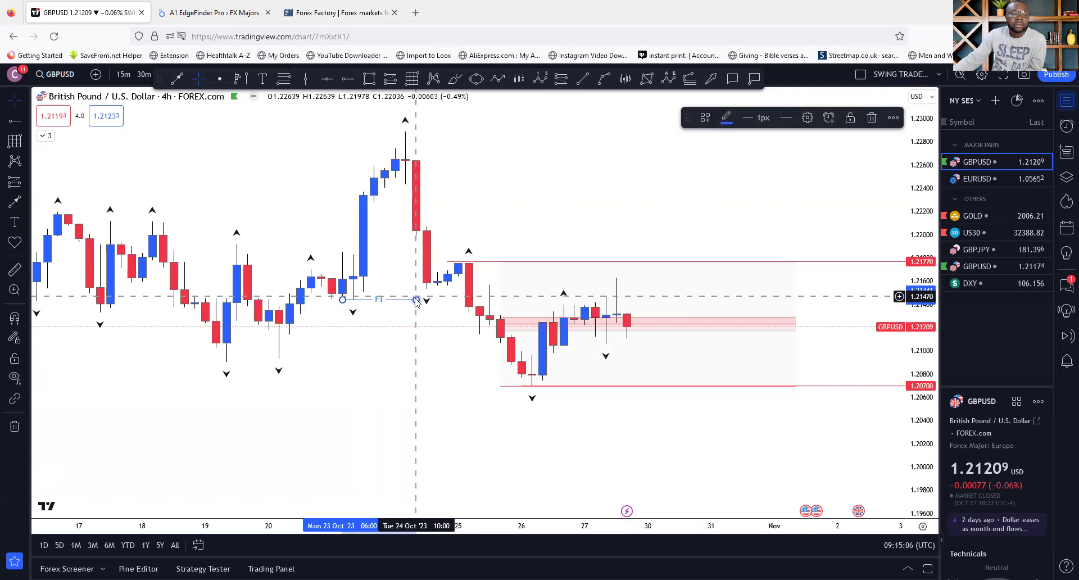
{"action": "mouse_move", "coordinate": [449, 305]}
{"action": "left_mouse_down"}
{"action": "mouse_move", "coordinate": [503, 304]}
{"action": "mouse_move", "coordinate": [476, 300]}
{"action": "left_mouse_up"}
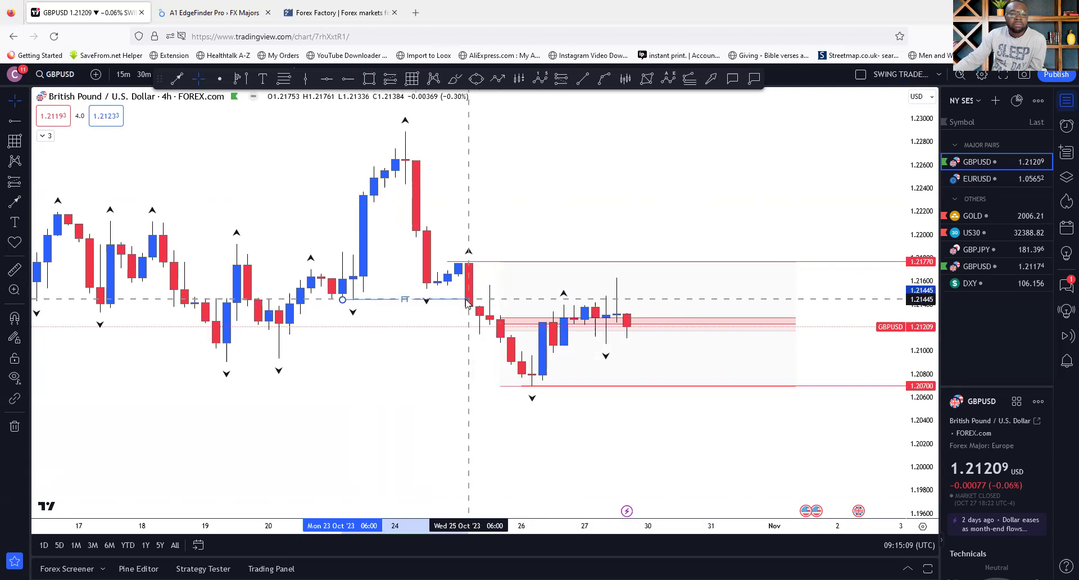
{"action": "left_click", "coordinate": [442, 301]}
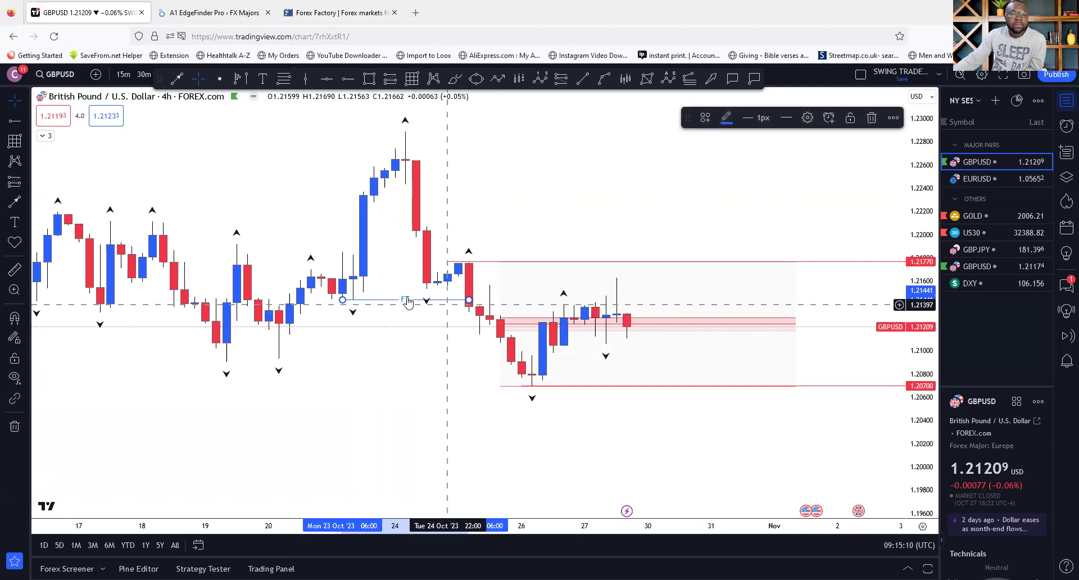
{"action": "left_click", "coordinate": [702, 118]}
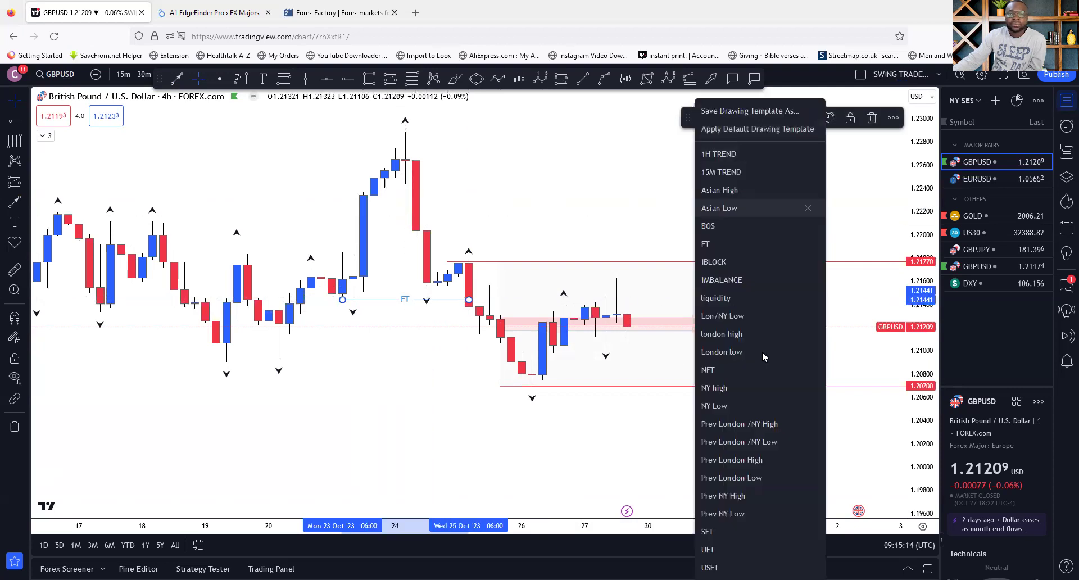
{"action": "left_click", "coordinate": [748, 536]}
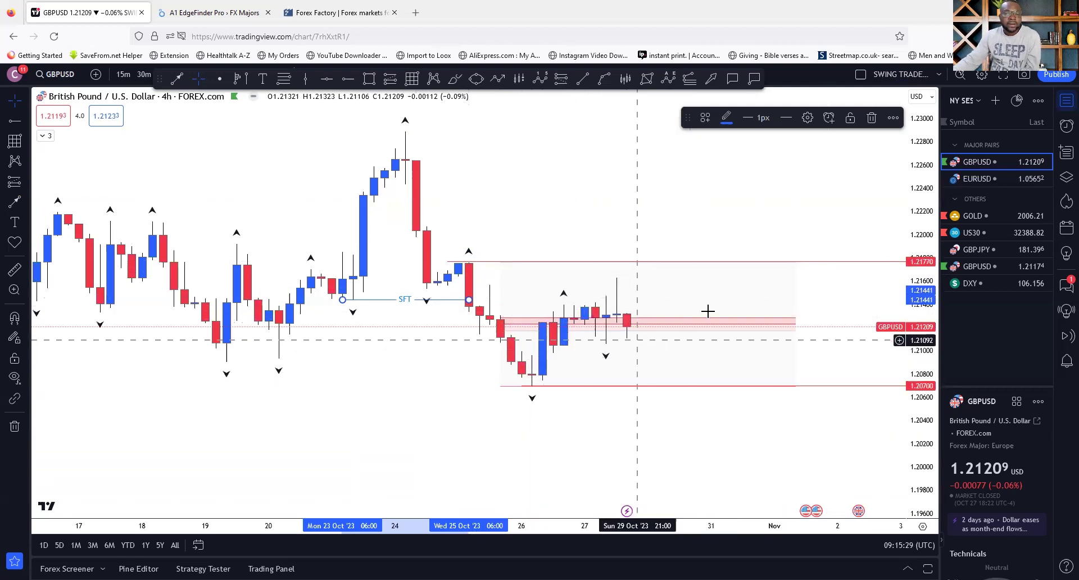
Sketch a projected path from the latest candle up to about 1.2160 and back down within the range, and remove it.
{"action": "left_click_drag", "start_coordinate": [558, 428], "coordinate": [518, 428]}
{"action": "scroll", "coordinate": [535, 414], "scroll_direction": "down", "scroll_amount": 1}
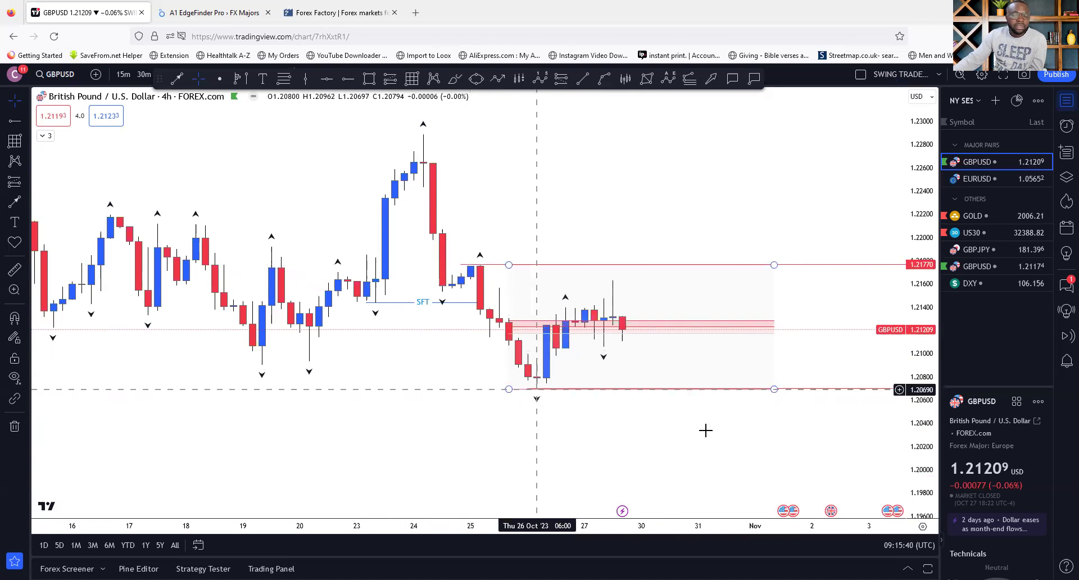
{"action": "left_click_drag", "start_coordinate": [650, 412], "coordinate": [534, 376]}
{"action": "left_click_drag", "start_coordinate": [642, 399], "coordinate": [803, 415]}
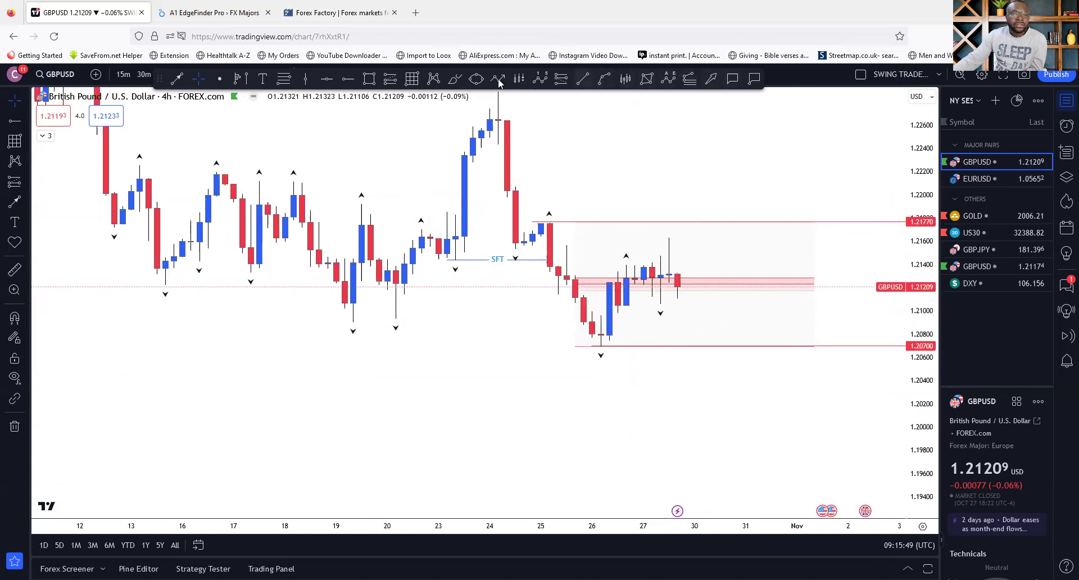
{"action": "left_click", "coordinate": [680, 288]}
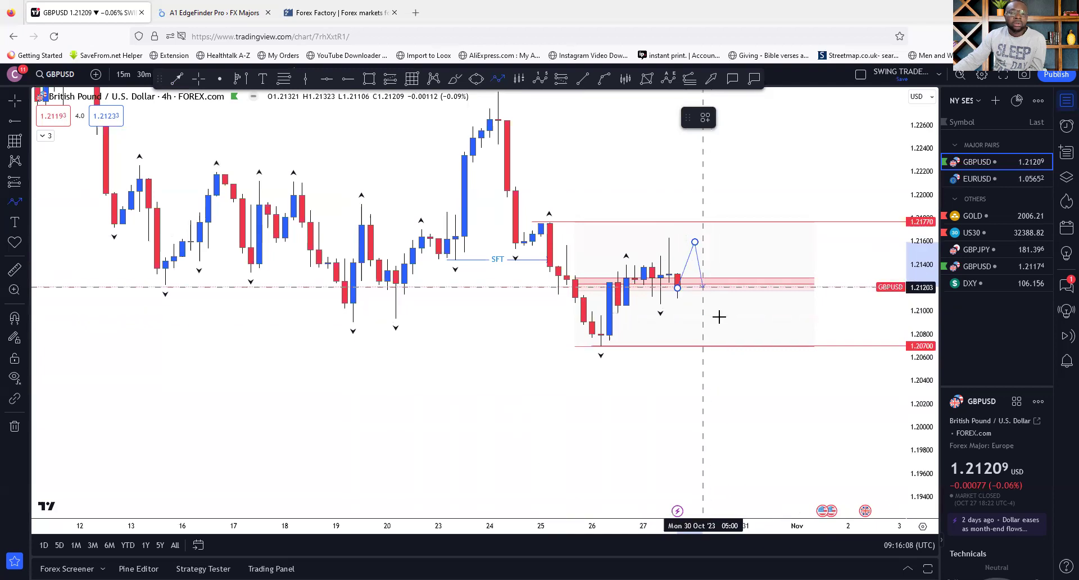
{"action": "double_click", "coordinate": [727, 347]}
{"action": "key", "text": "Delete"}
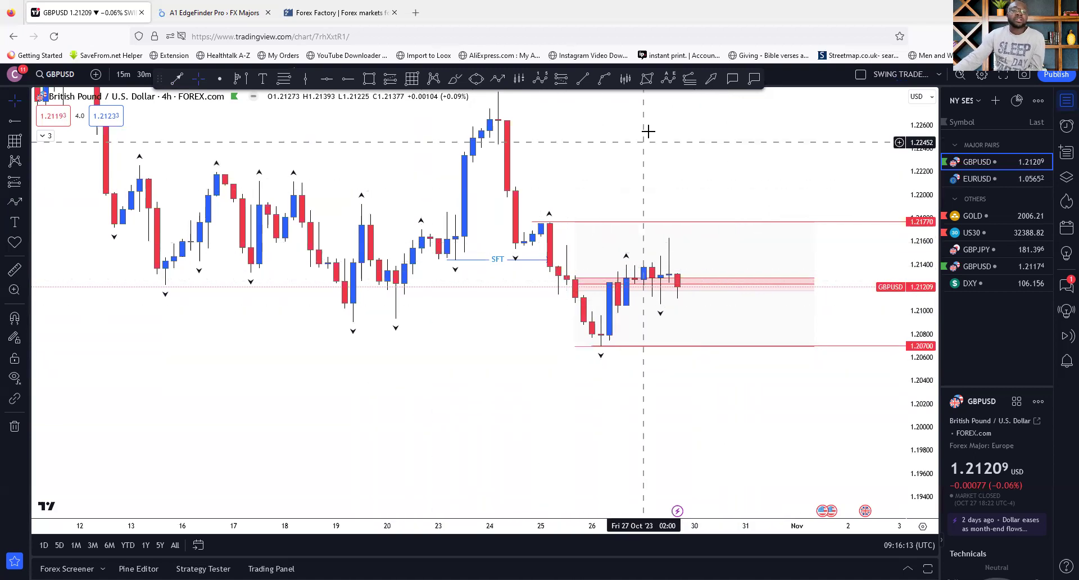
Move the floating drawing toolbar clear of the timeframe choices and bring the October swings and the zone into view.
{"action": "left_click_drag", "start_coordinate": [463, 120], "coordinate": [444, 178]}
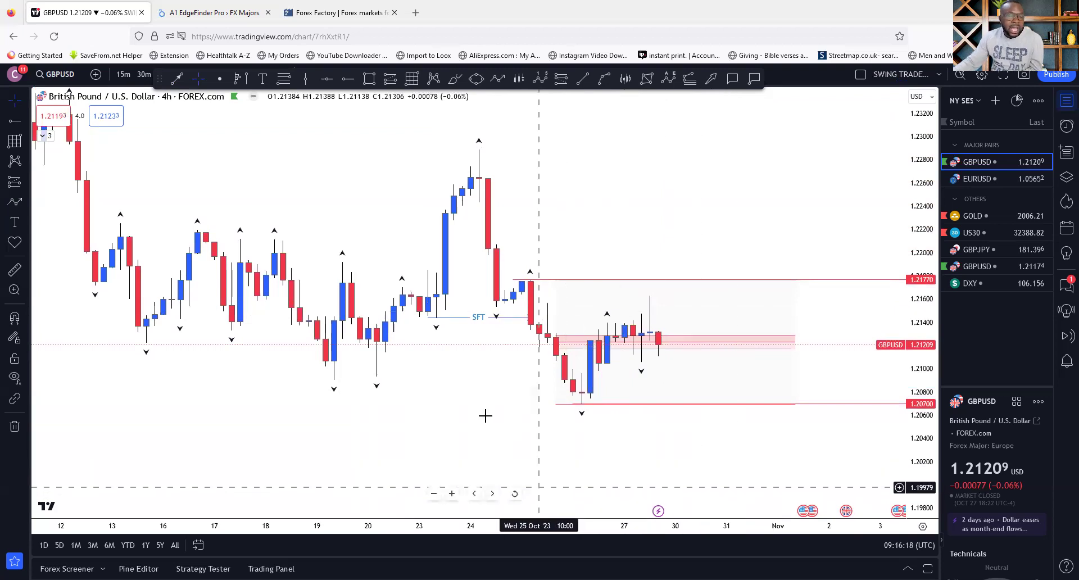
{"action": "scroll", "coordinate": [490, 421], "scroll_direction": "down", "scroll_amount": 2}
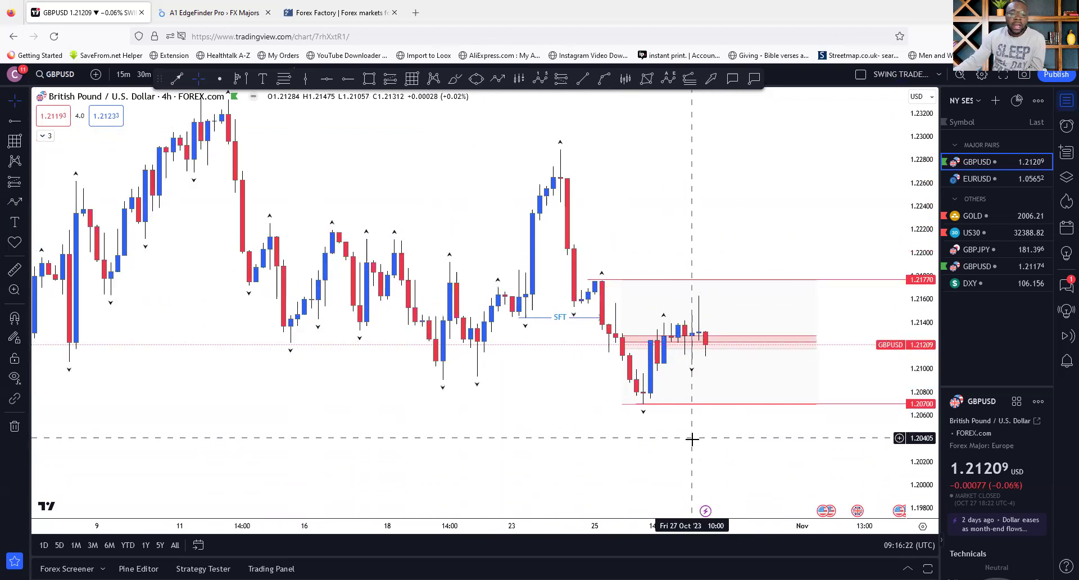
{"action": "scroll", "coordinate": [692, 439], "scroll_direction": "up", "scroll_amount": 2}
{"action": "left_click_drag", "start_coordinate": [520, 421], "coordinate": [516, 393]}
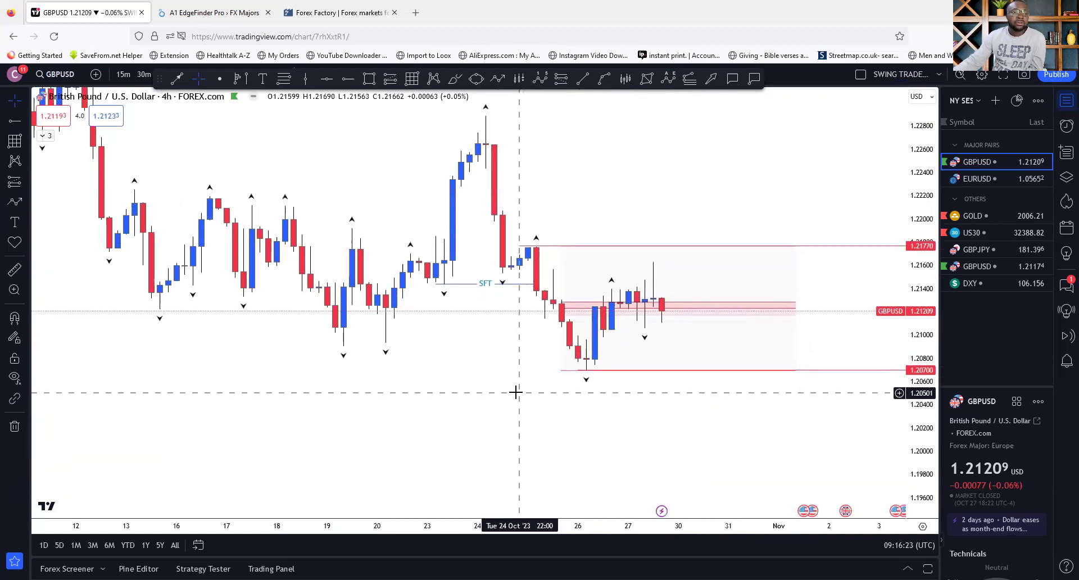
{"action": "mouse_move", "coordinate": [160, 79]}
{"action": "left_mouse_down"}
{"action": "mouse_move", "coordinate": [248, 113]}
{"action": "mouse_move", "coordinate": [273, 139]}
{"action": "mouse_move", "coordinate": [318, 111]}
{"action": "mouse_move", "coordinate": [319, 93]}
{"action": "left_mouse_up"}
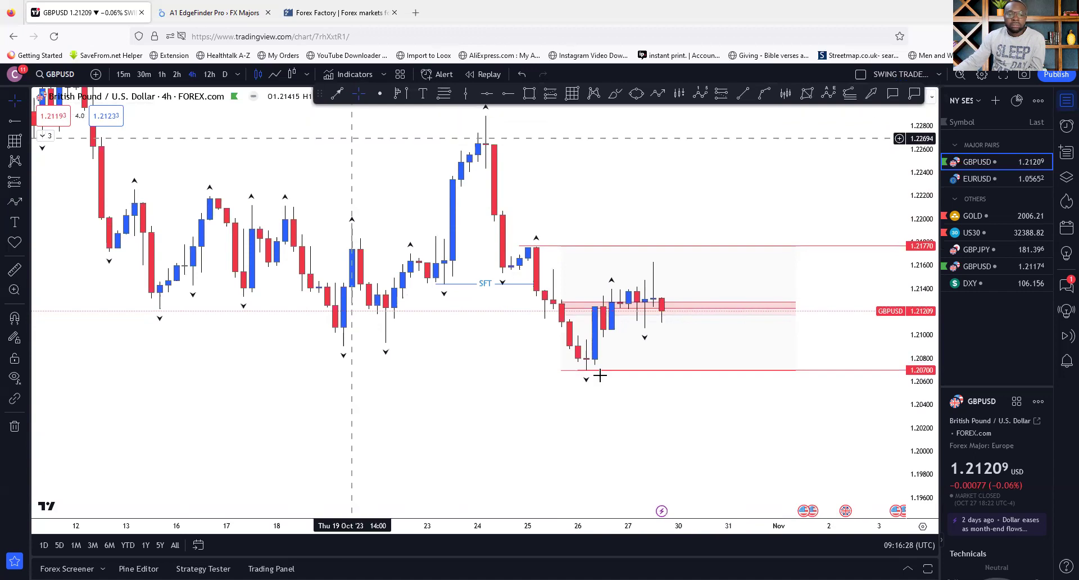
{"action": "left_click_drag", "start_coordinate": [602, 440], "coordinate": [466, 372]}
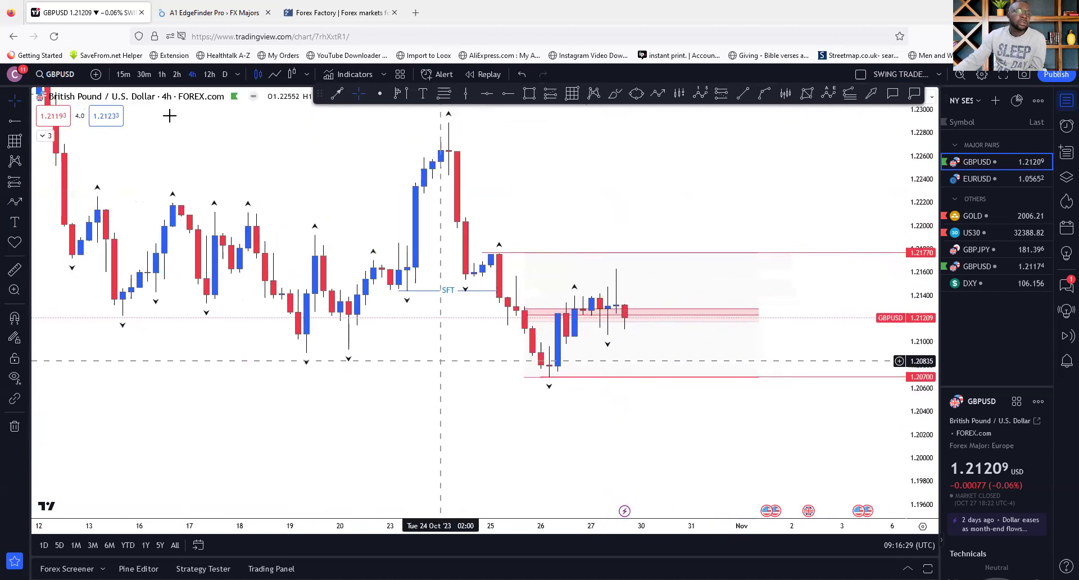
Examine price action around the Gann box zone on the 1-hour GBPUSD chart and return to the 4-hour timeframe.
{"action": "left_click", "coordinate": [176, 74]}
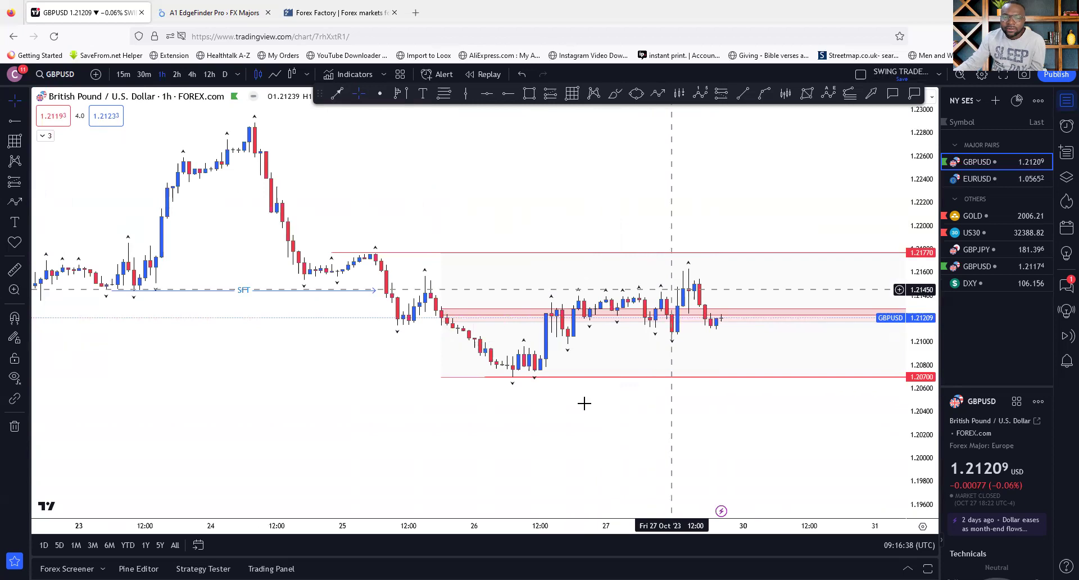
{"action": "left_click", "coordinate": [591, 306]}
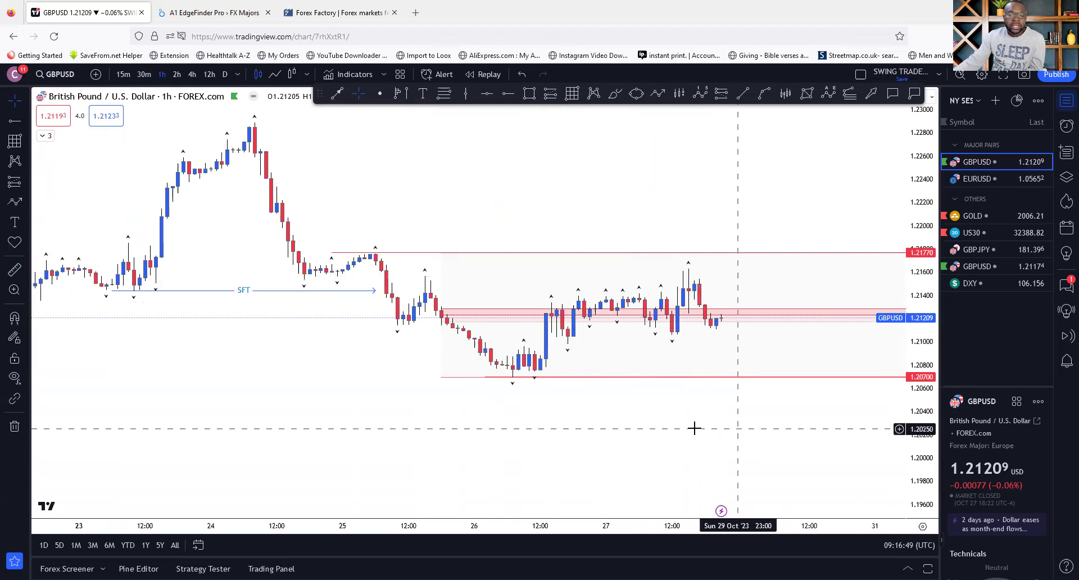
{"action": "scroll", "coordinate": [614, 350], "scroll_direction": "right", "scroll_amount": 3}
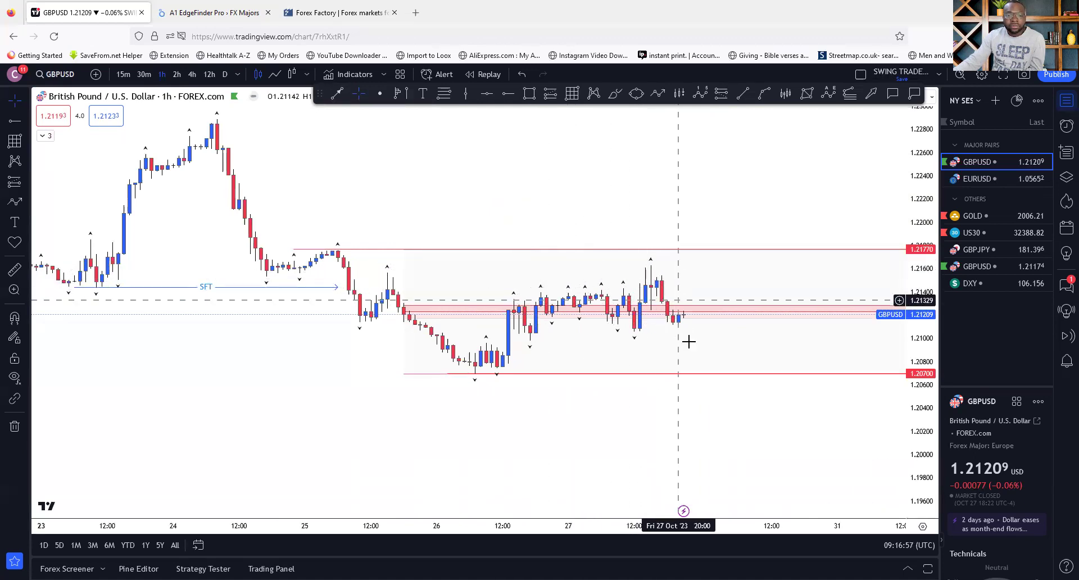
{"action": "left_click_drag", "start_coordinate": [634, 423], "coordinate": [525, 393]}
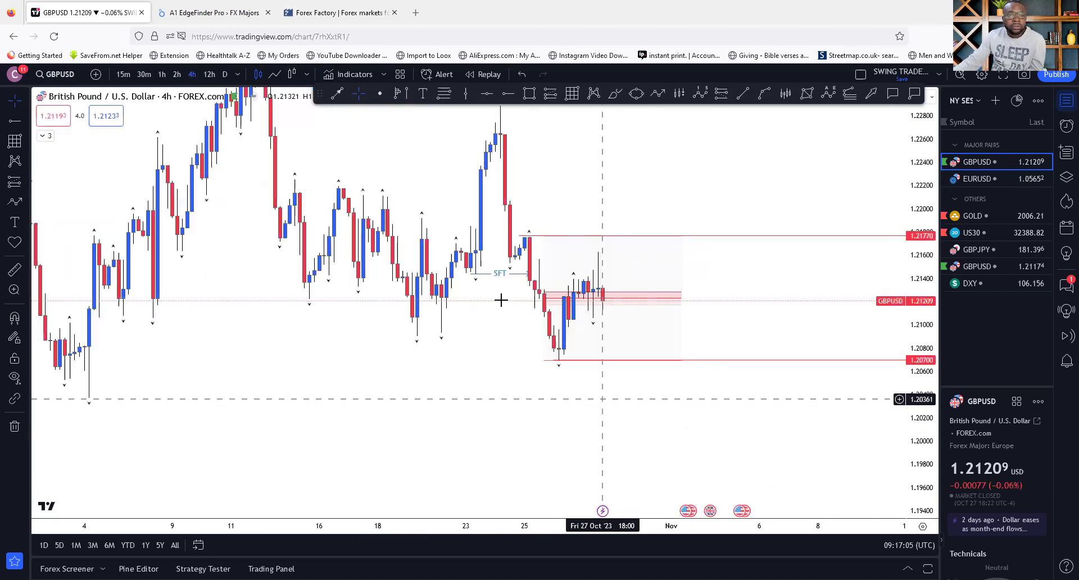
Draw a projected path from the latest candle down to about 1.2080, up to about 1.2234 and down to about 1.1990 on 2 November.
{"action": "scroll", "coordinate": [501, 300], "scroll_direction": "up", "scroll_amount": 1}
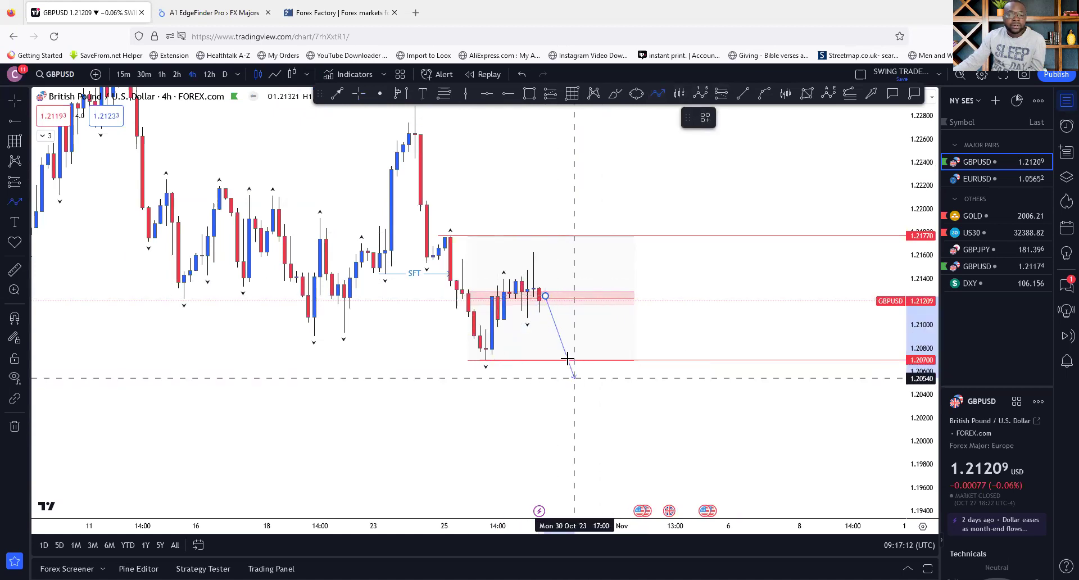
{"action": "left_click", "coordinate": [580, 291]}
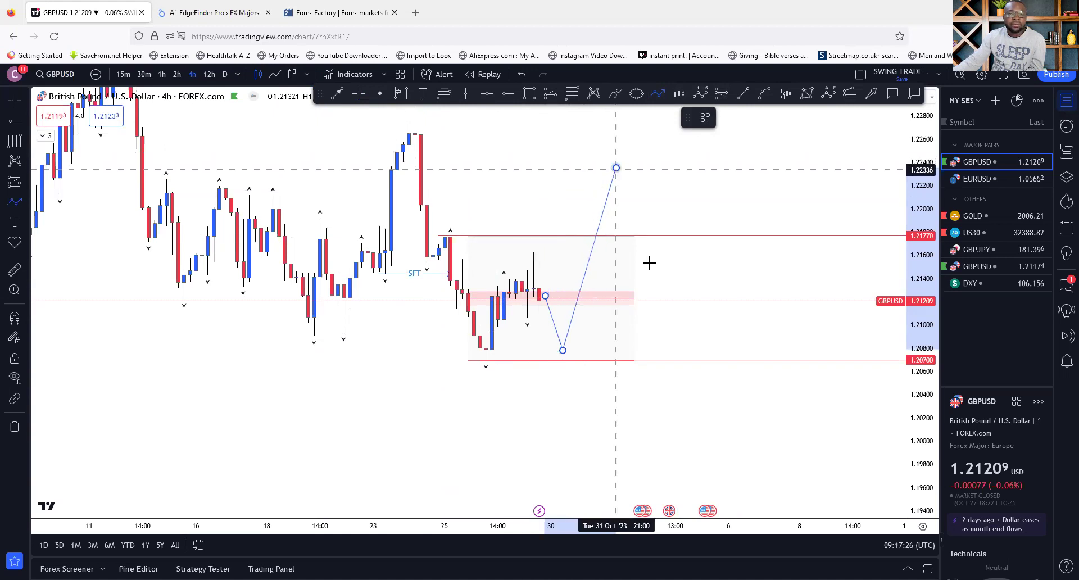
{"action": "left_click", "coordinate": [616, 168]}
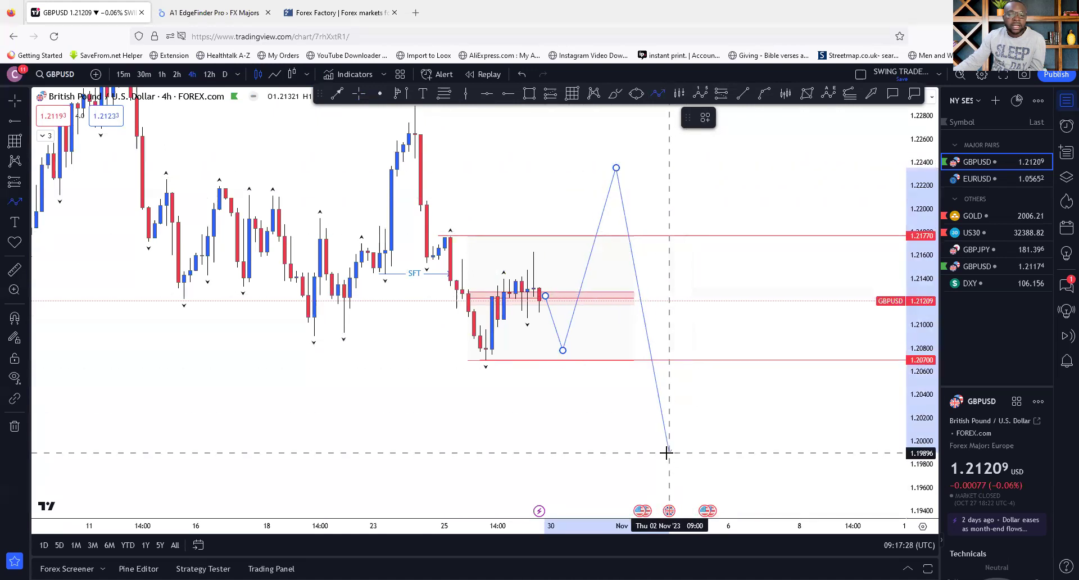
{"action": "double_click", "coordinate": [669, 453]}
{"action": "left_click_drag", "start_coordinate": [493, 437], "coordinate": [602, 439]}
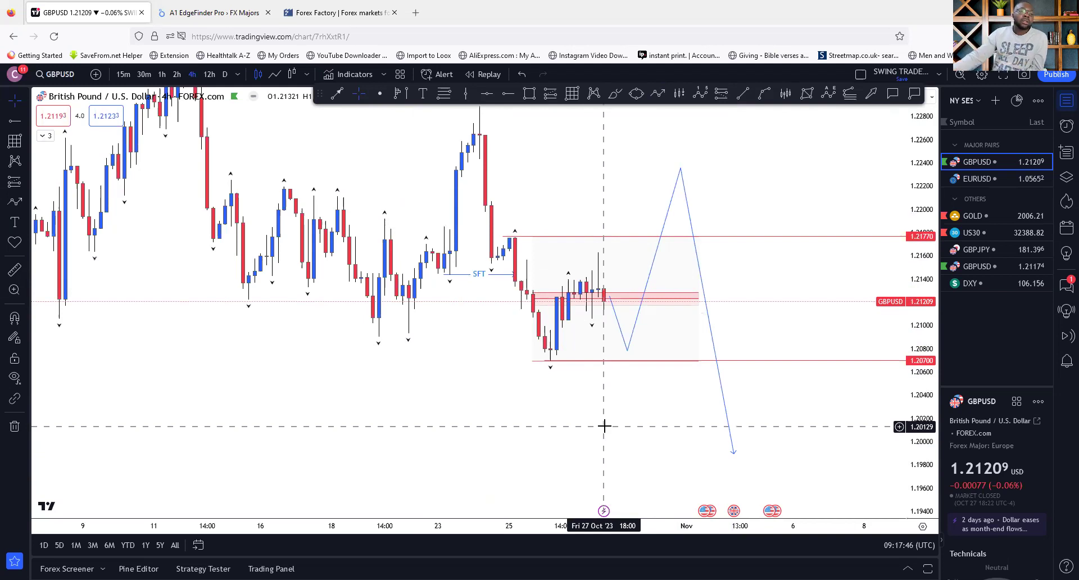
Check the projected path against the swing structure on the daily chart and return to the 4-hour timeframe.
{"action": "left_click", "coordinate": [225, 74]}
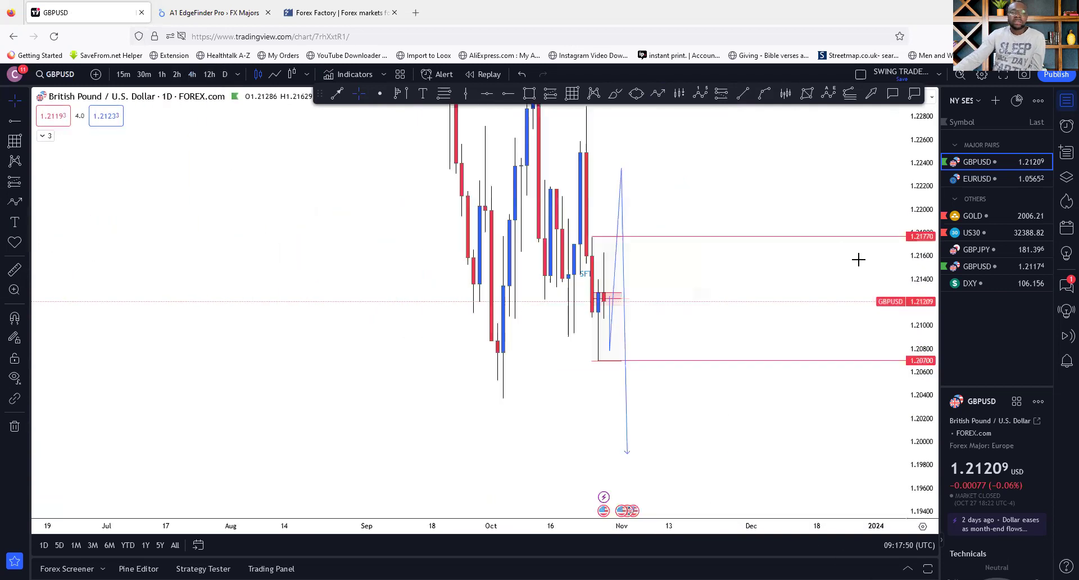
{"action": "left_click_drag", "start_coordinate": [925, 228], "coordinate": [684, 489]}
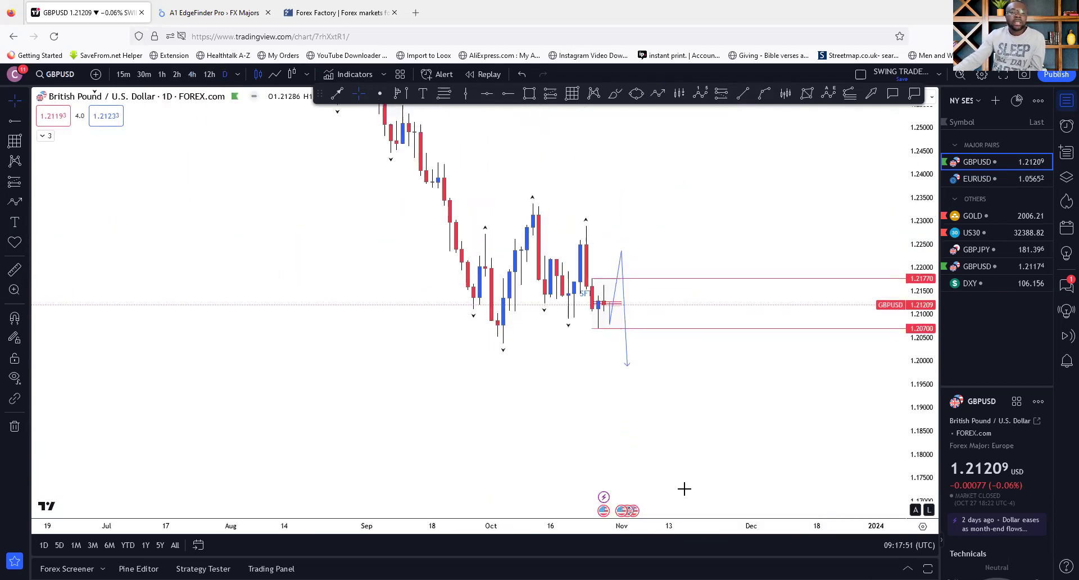
{"action": "left_click_drag", "start_coordinate": [928, 279], "coordinate": [823, 315]}
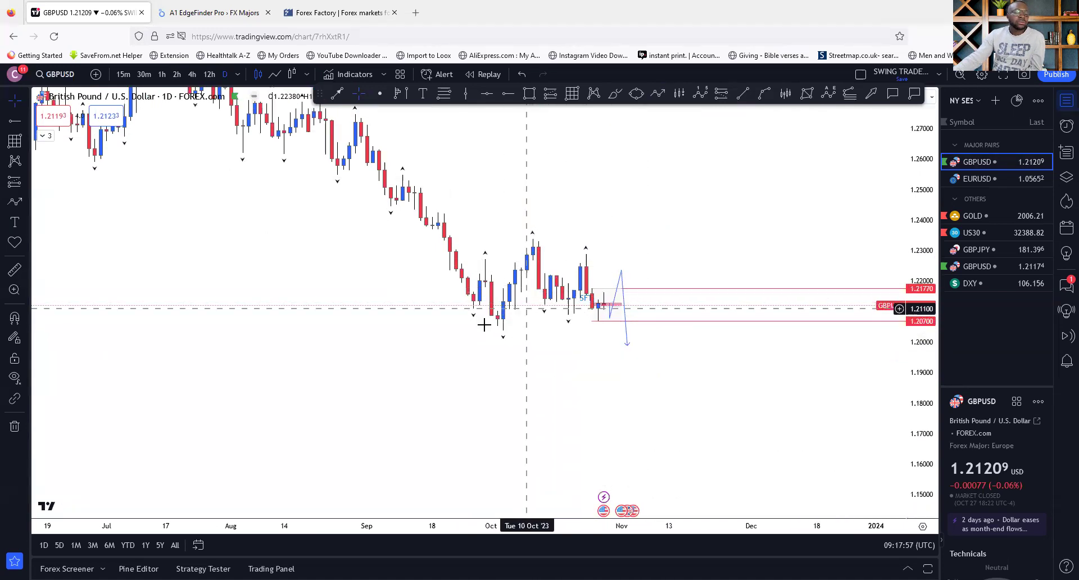
{"action": "left_click", "coordinate": [211, 76]}
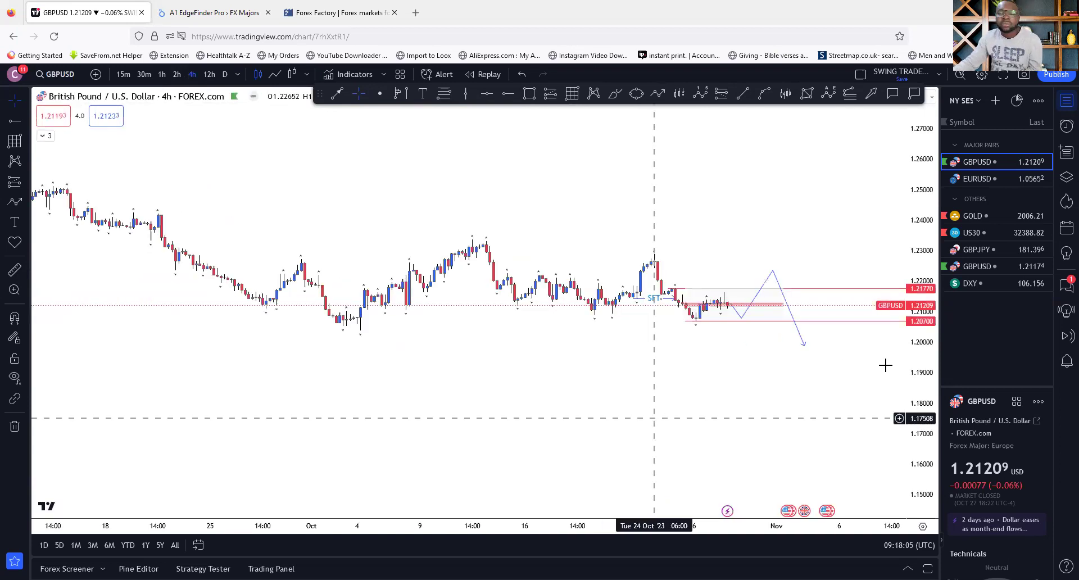
Delete the projected price path from the 4-hour GBPUSD chart.
{"action": "left_click_drag", "start_coordinate": [921, 374], "coordinate": [887, 193]}
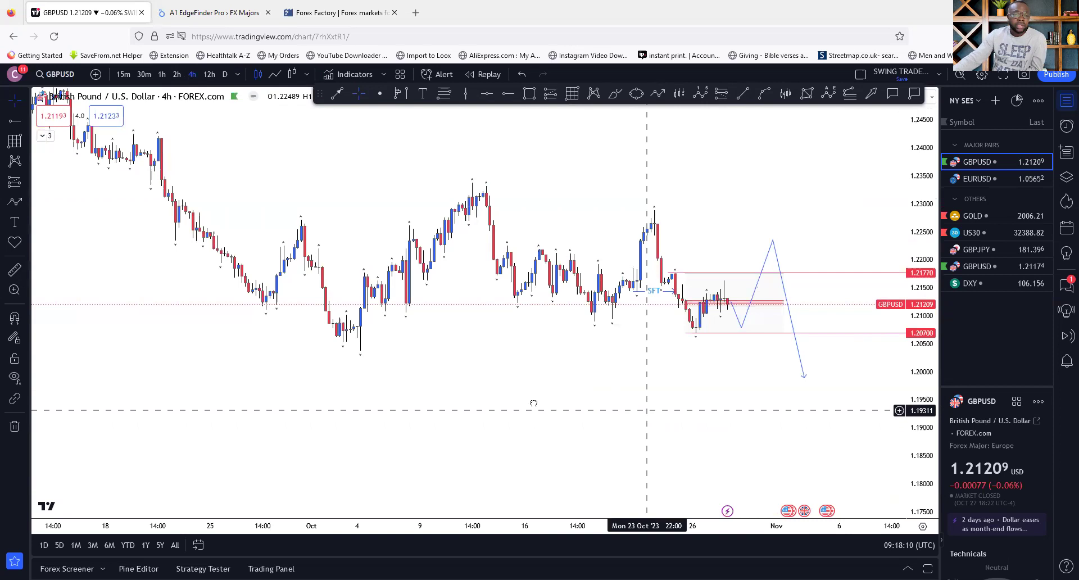
{"action": "scroll", "coordinate": [549, 381], "scroll_direction": "right", "scroll_amount": 1}
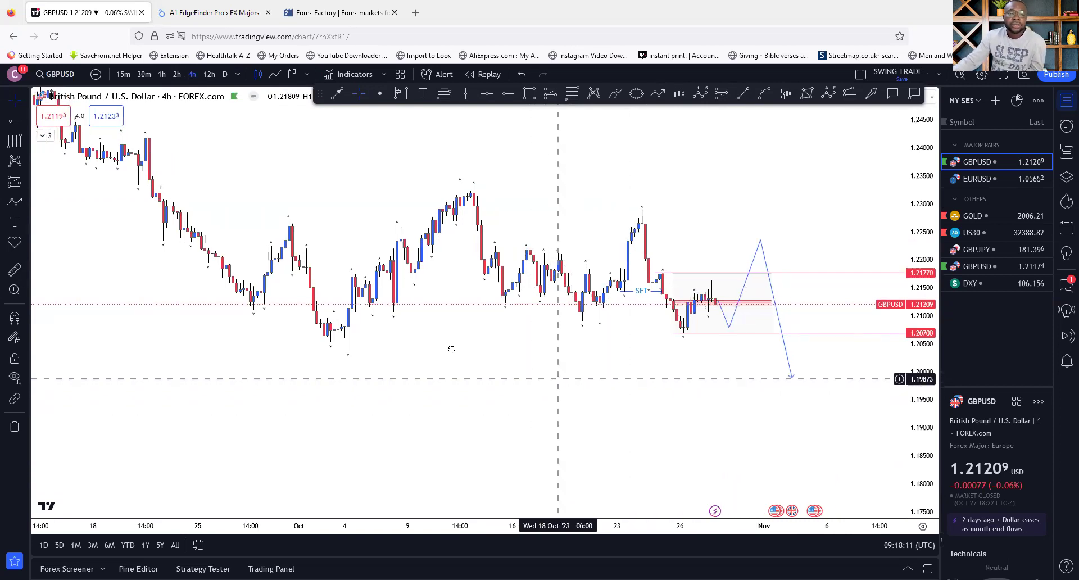
{"action": "left_click_drag", "start_coordinate": [451, 349], "coordinate": [317, 306]}
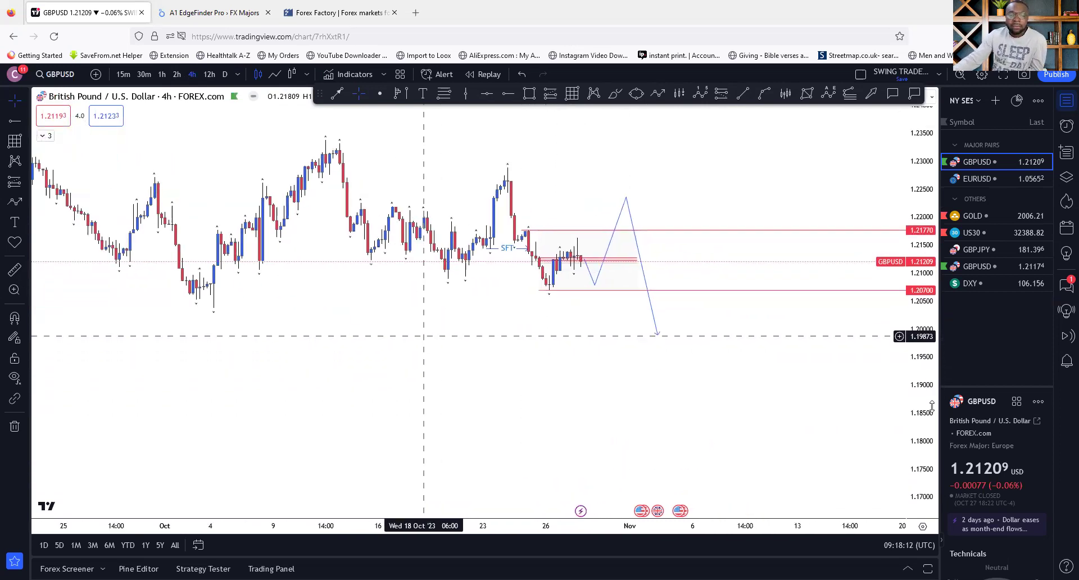
{"action": "left_click_drag", "start_coordinate": [916, 358], "coordinate": [725, 376]}
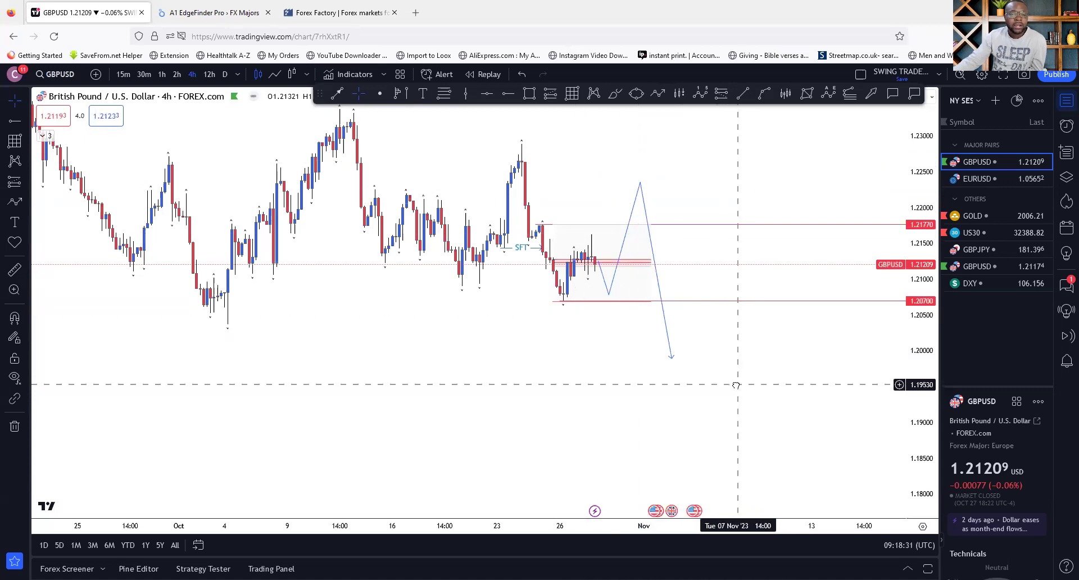
{"action": "left_click", "coordinate": [641, 183]}
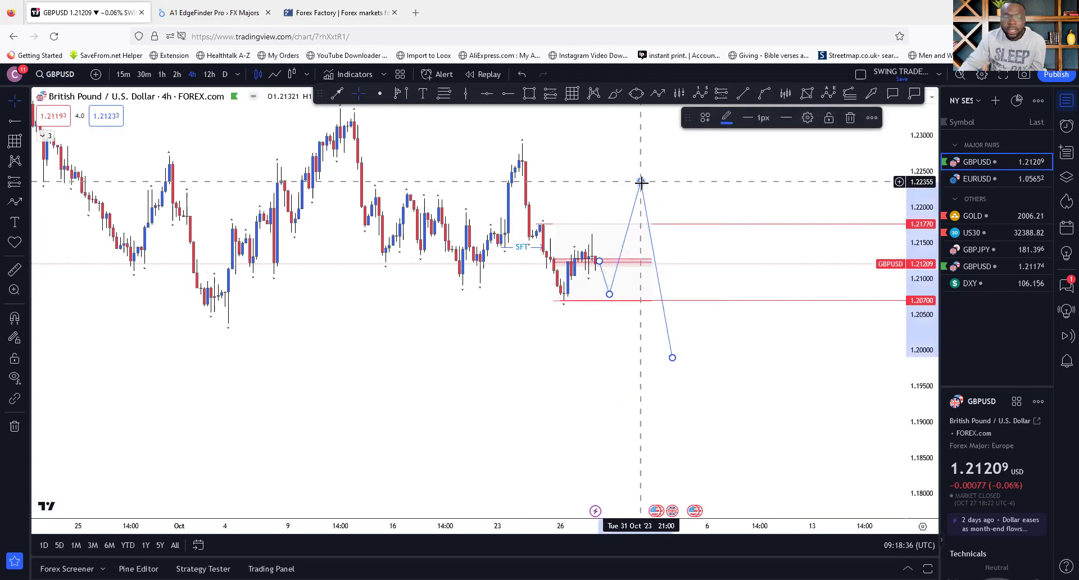
{"action": "key", "text": "Delete"}
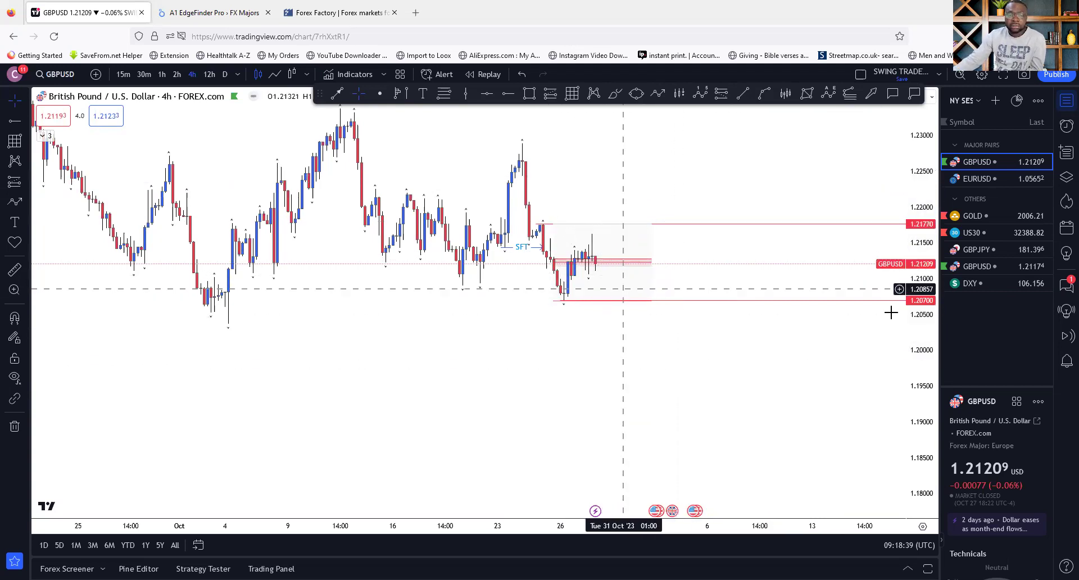
Open the FXCM GBPUSD chart and examine its marked short position against the Fibonacci retracement and extension levels.
{"action": "left_click", "coordinate": [975, 268]}
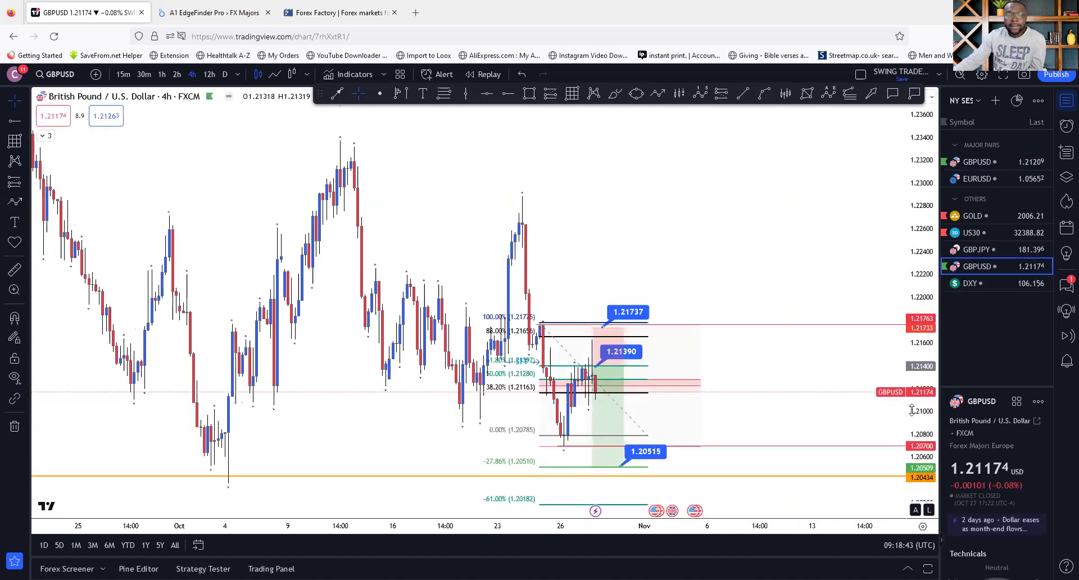
{"action": "left_click_drag", "start_coordinate": [912, 409], "coordinate": [904, 428]}
{"action": "scroll", "coordinate": [669, 293], "scroll_direction": "up", "scroll_amount": 3}
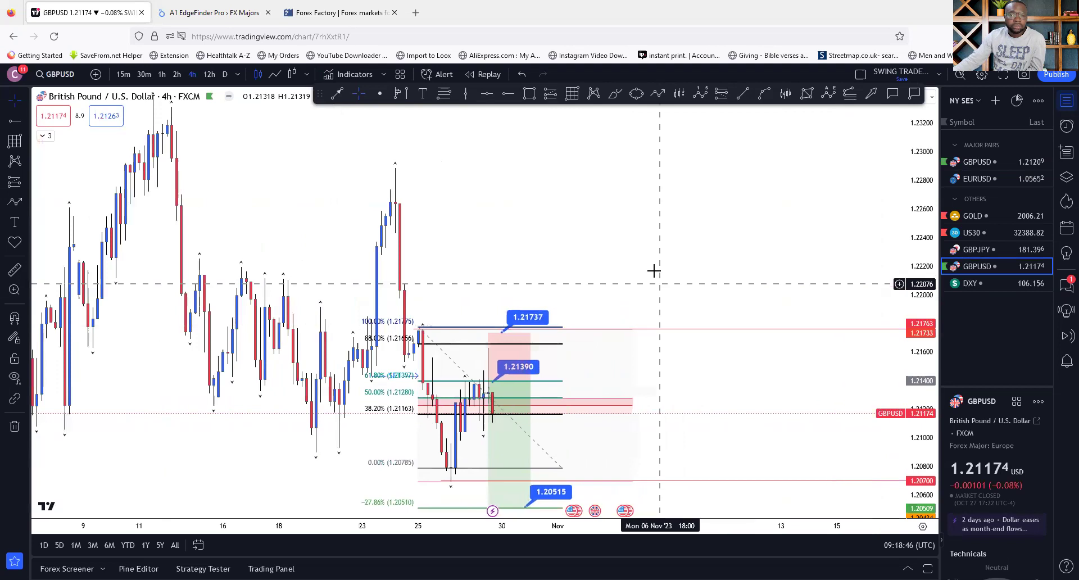
{"action": "left_click_drag", "start_coordinate": [653, 271], "coordinate": [734, 135]}
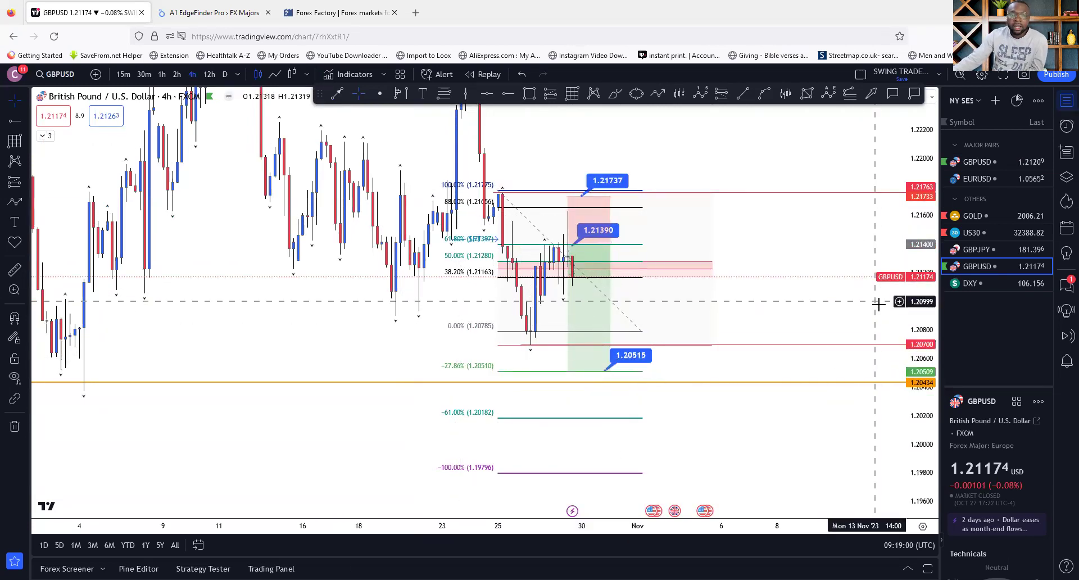
{"action": "scroll", "coordinate": [871, 317], "scroll_direction": "up", "scroll_amount": 1}
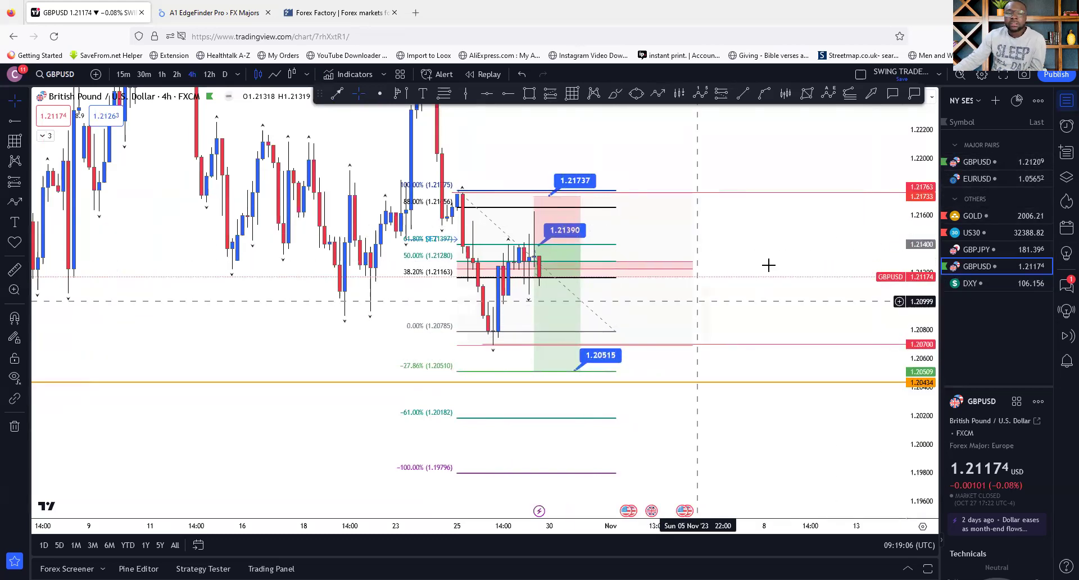
Open the EURUSD chart and examine its October swing highs and lows on the 4-hour timeframe.
{"action": "left_click", "coordinate": [977, 178]}
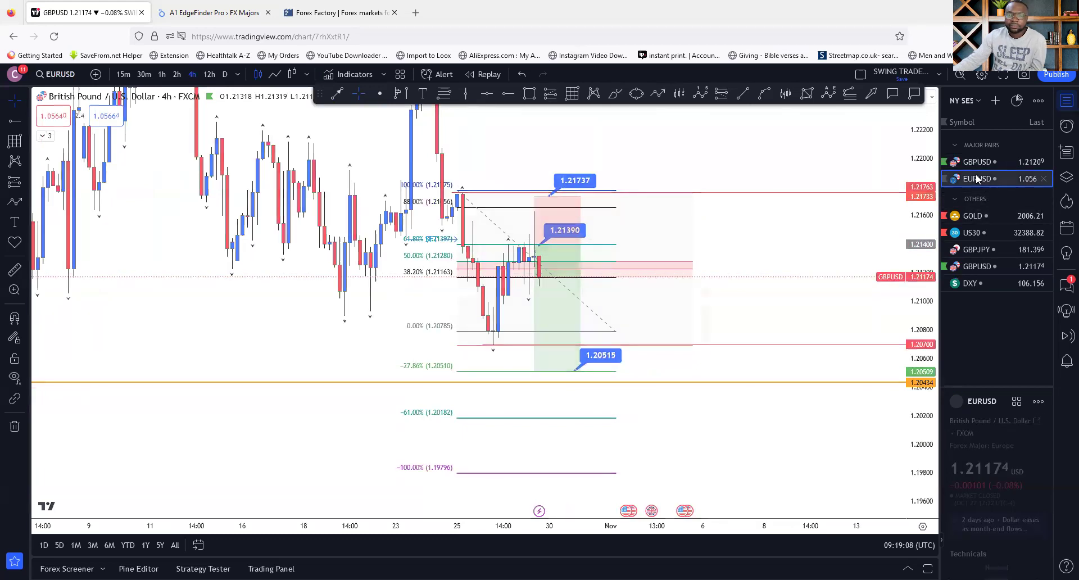
{"action": "left_click_drag", "start_coordinate": [400, 384], "coordinate": [277, 415]}
{"action": "left_click_drag", "start_coordinate": [632, 357], "coordinate": [881, 184]}
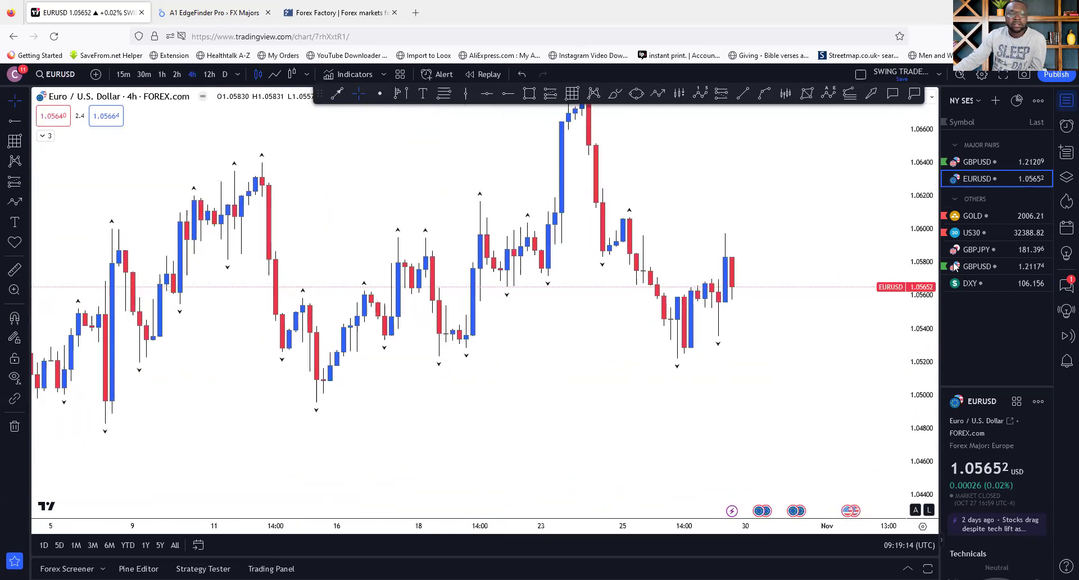
{"action": "scroll", "coordinate": [565, 419], "scroll_direction": "down", "scroll_amount": 3}
{"action": "left_click_drag", "start_coordinate": [572, 458], "coordinate": [503, 427]}
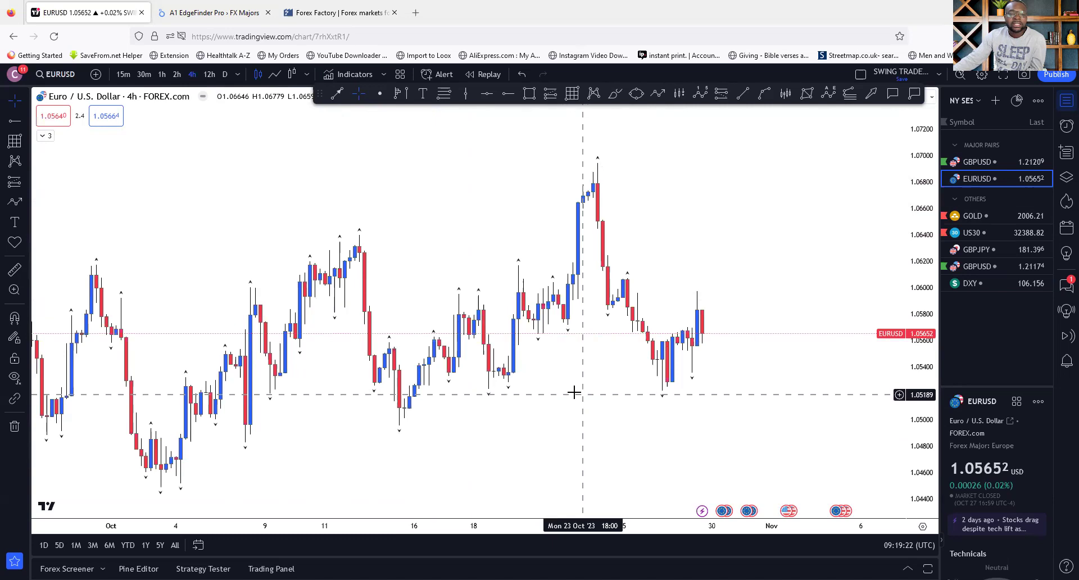
{"action": "left_click_drag", "start_coordinate": [547, 403], "coordinate": [595, 388]}
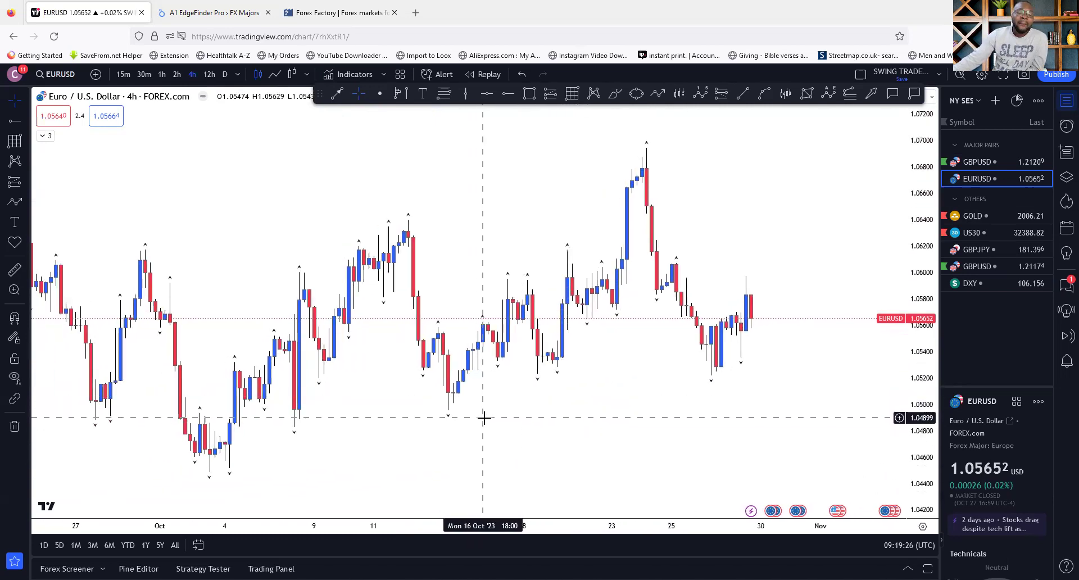
Switch the EURUSD chart from the 4-hour to the daily timeframe.
{"action": "scroll", "coordinate": [484, 418], "scroll_direction": "up", "scroll_amount": 2}
{"action": "scroll", "coordinate": [484, 400], "scroll_direction": "down", "scroll_amount": 2}
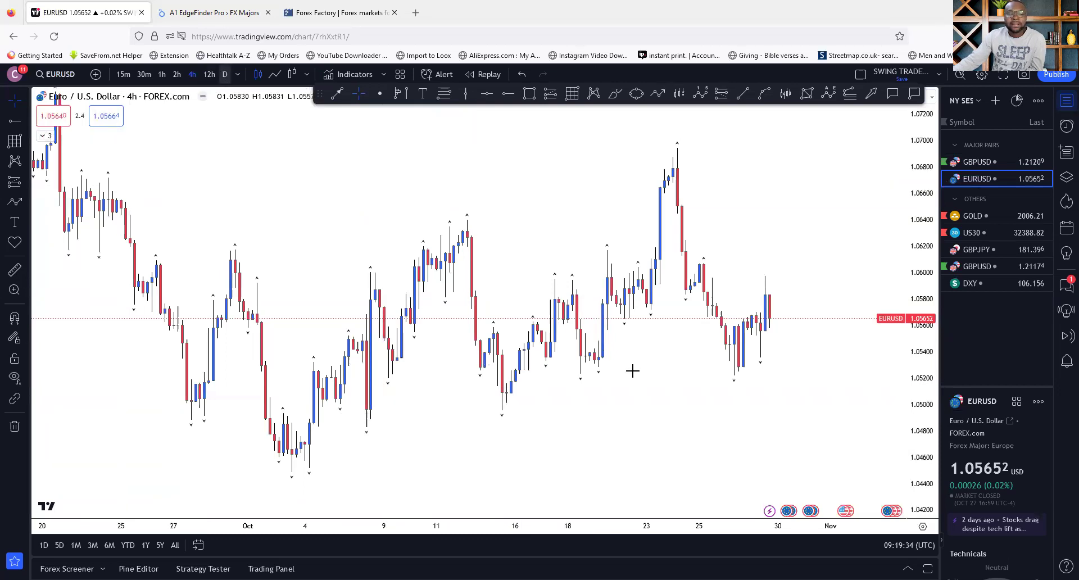
{"action": "left_click", "coordinate": [225, 74]}
{"action": "left_click_drag", "start_coordinate": [921, 176], "coordinate": [925, 439]}
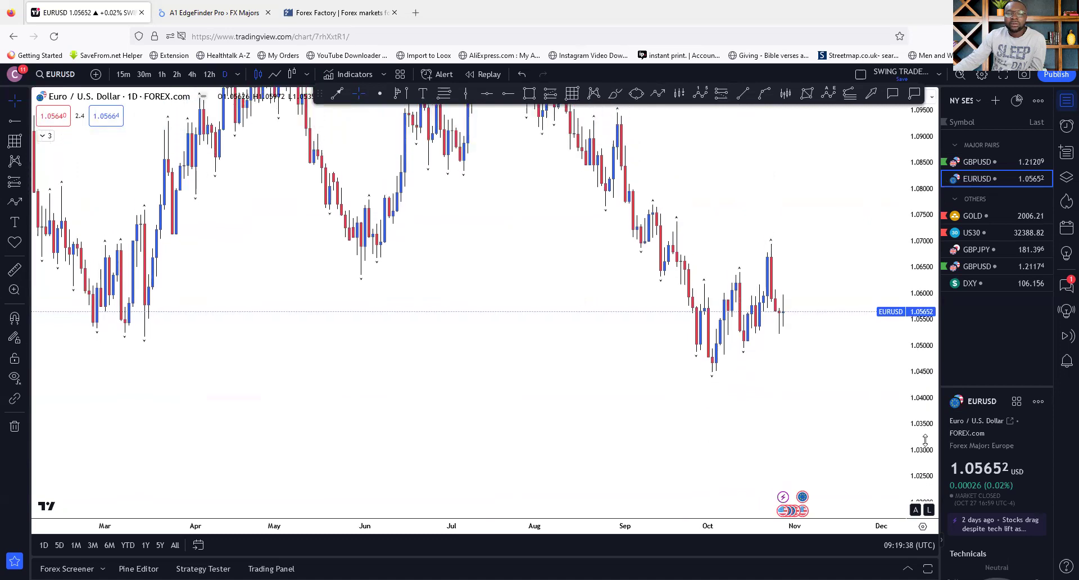
{"action": "left_click_drag", "start_coordinate": [580, 437], "coordinate": [585, 305]}
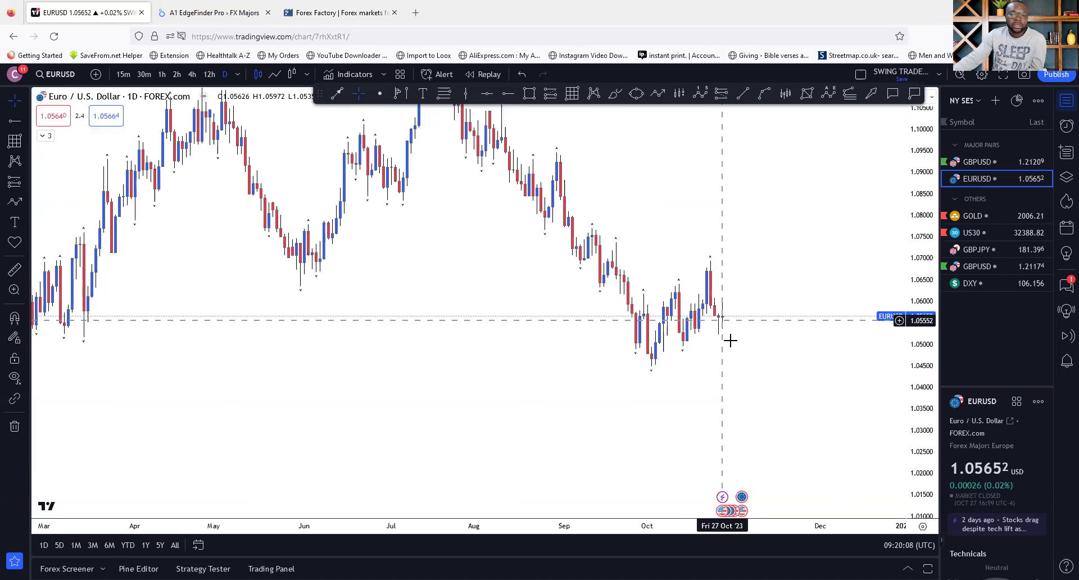
Examine EURUSD's daily swing structure, comparing the decline from July with the October swing highs and lows.
{"action": "scroll", "coordinate": [730, 340], "scroll_direction": "up", "scroll_amount": 3}
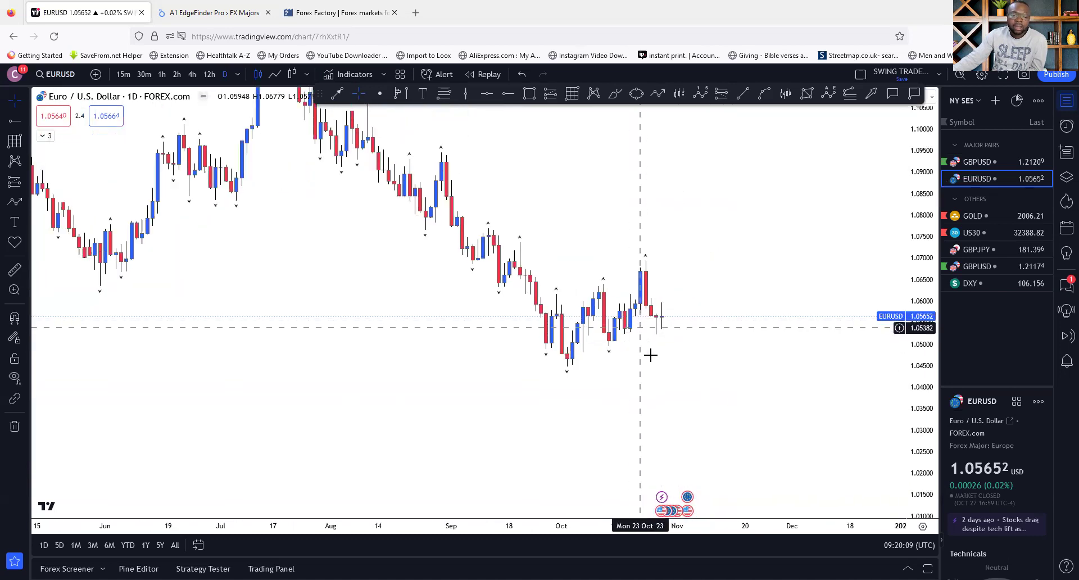
{"action": "left_click_drag", "start_coordinate": [654, 367], "coordinate": [653, 371]}
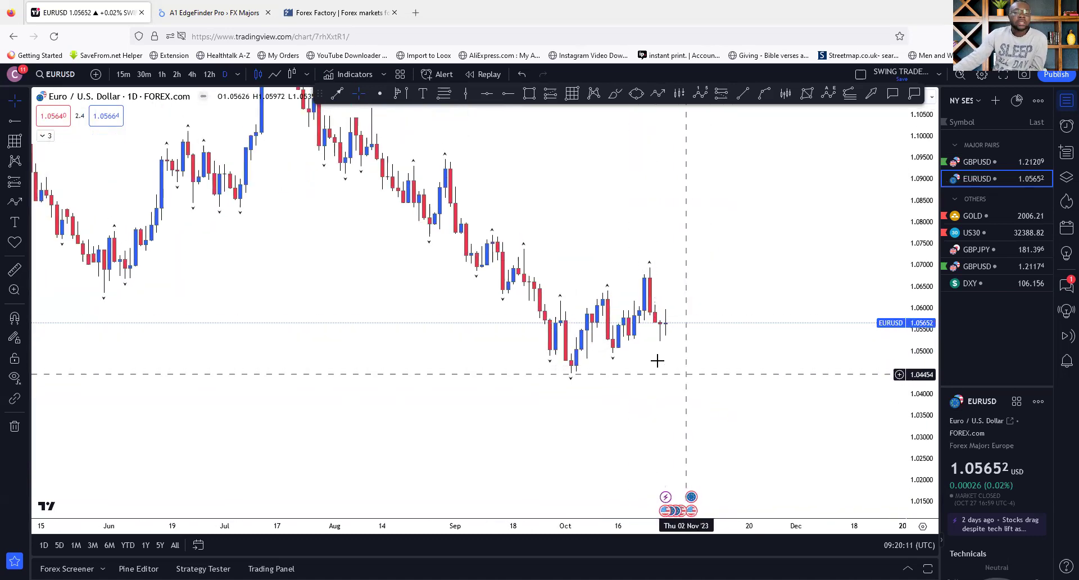
{"action": "scroll", "coordinate": [655, 363], "scroll_direction": "down", "scroll_amount": 2}
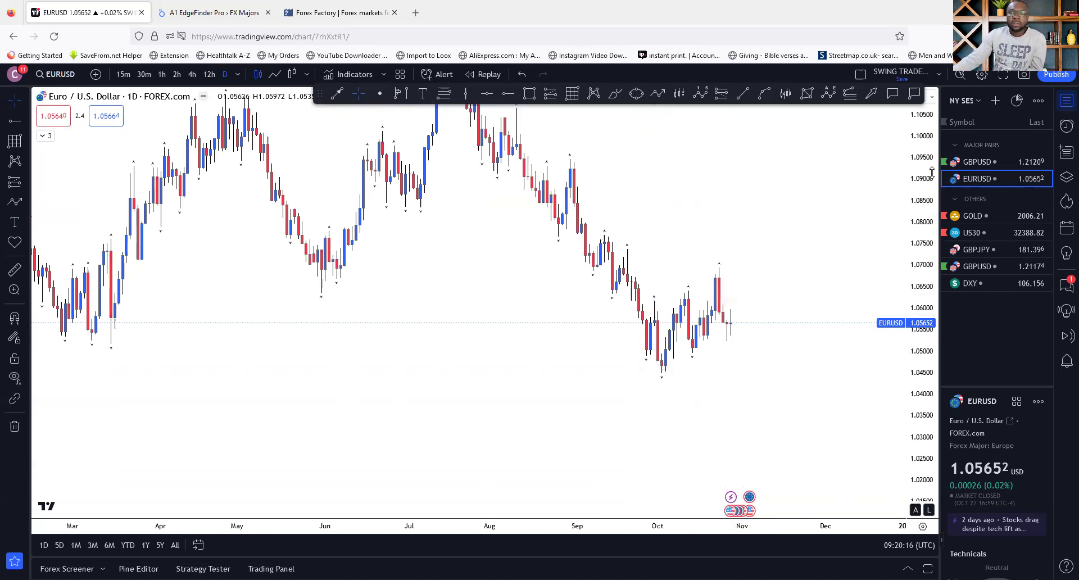
{"action": "left_click_drag", "start_coordinate": [922, 243], "coordinate": [922, 262]}
{"action": "scroll", "coordinate": [562, 338], "scroll_direction": "down", "scroll_amount": 2}
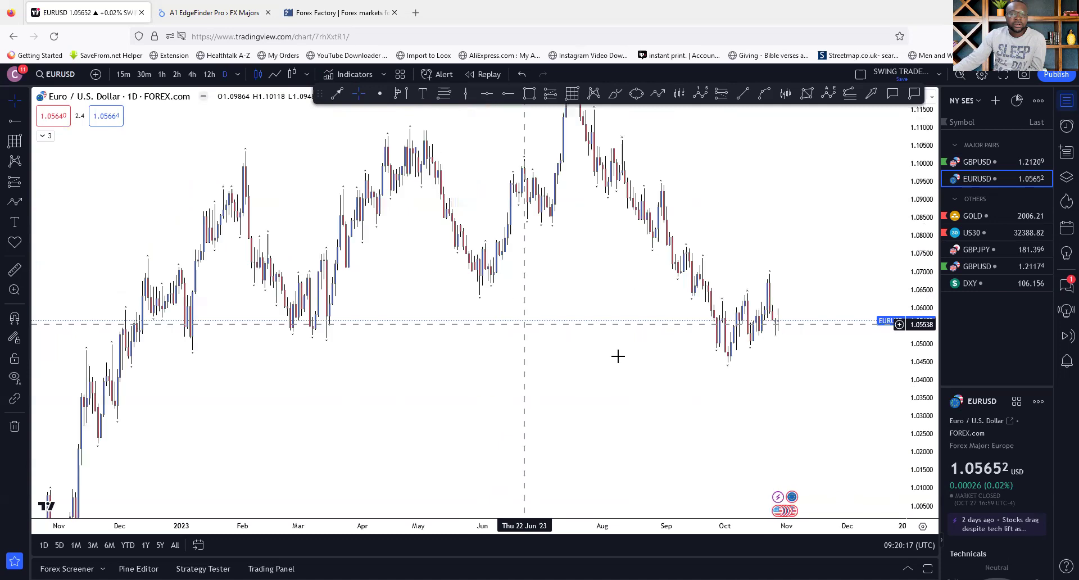
{"action": "scroll", "coordinate": [539, 371], "scroll_direction": "right", "scroll_amount": 5}
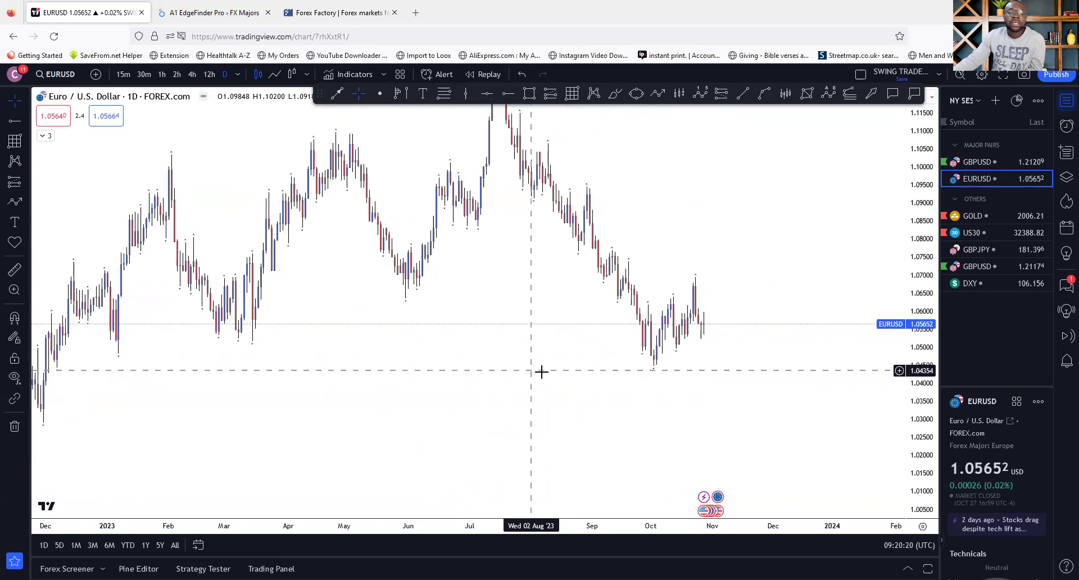
{"action": "scroll", "coordinate": [542, 368], "scroll_direction": "up", "scroll_amount": 2}
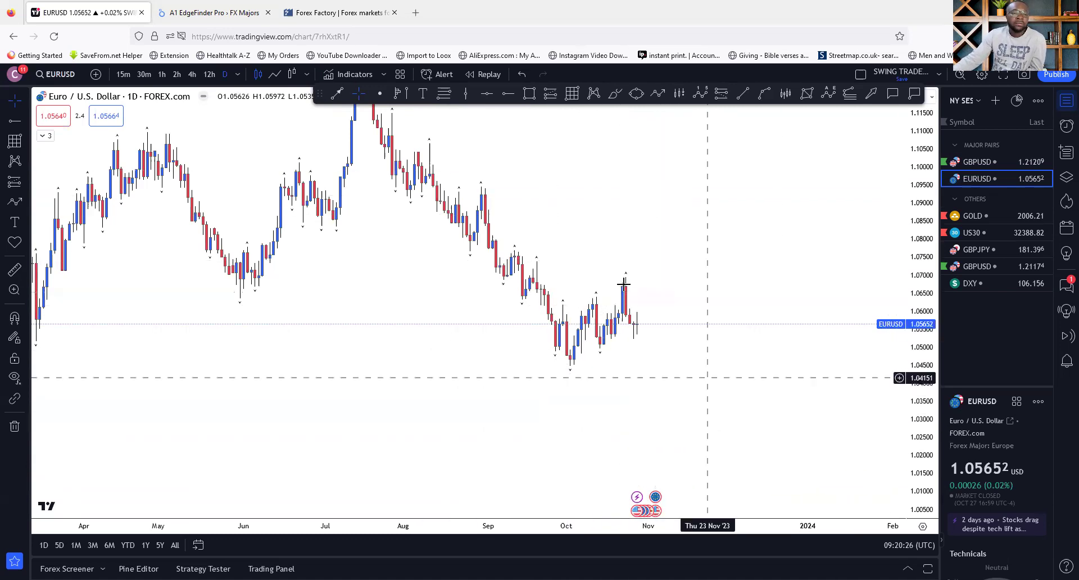
{"action": "left_click_drag", "start_coordinate": [582, 378], "coordinate": [700, 367]}
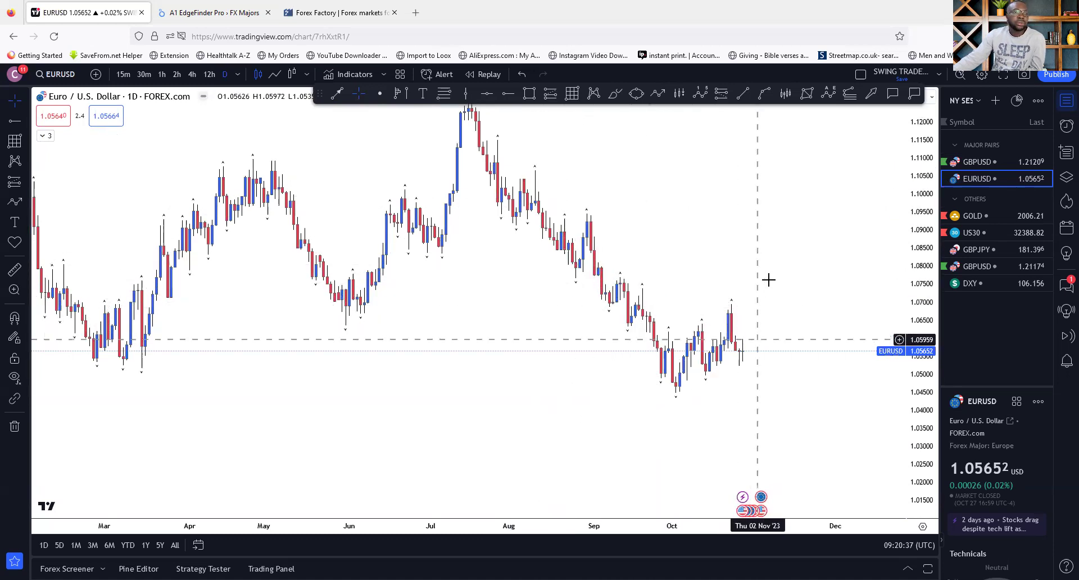
Open the US Dollar Index daily chart and remove its Fibonacci drawing to review the bare price swings.
{"action": "left_click", "coordinate": [970, 283]}
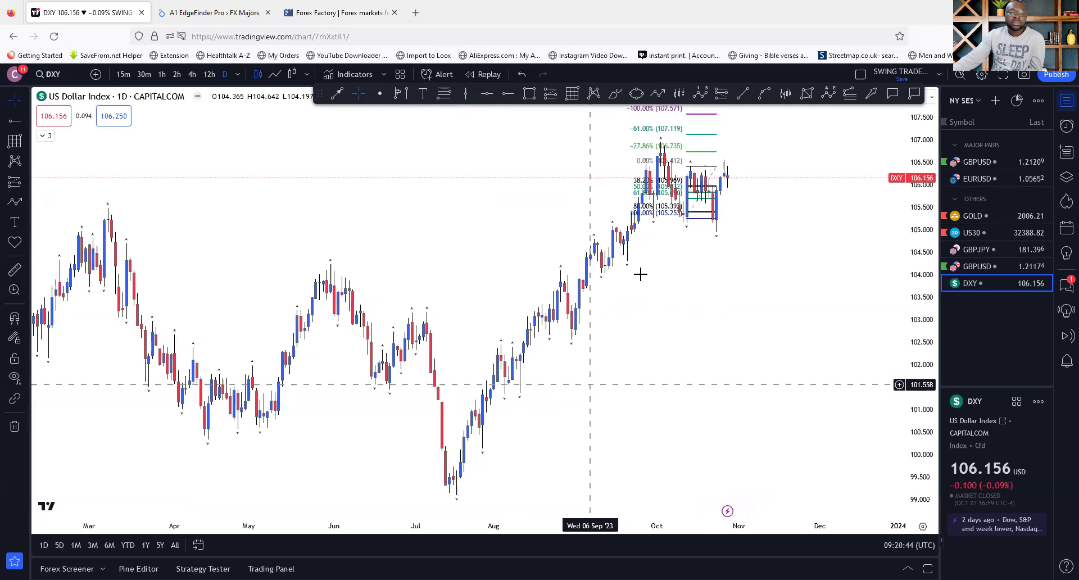
{"action": "right_click", "coordinate": [807, 307]}
{"action": "left_click", "coordinate": [854, 524]}
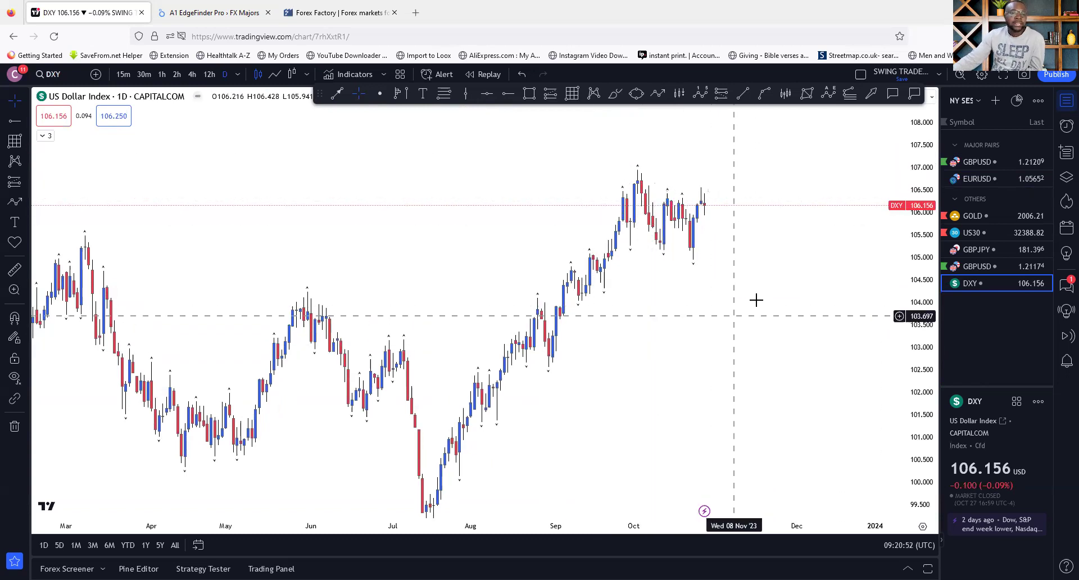
{"action": "scroll", "coordinate": [660, 373], "scroll_direction": "up", "scroll_amount": 2}
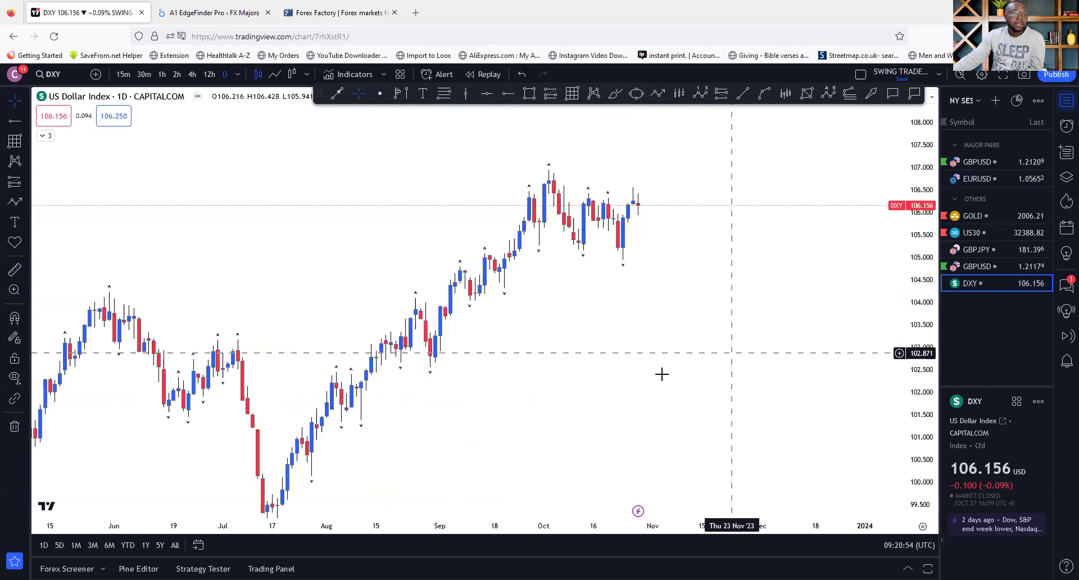
{"action": "scroll", "coordinate": [766, 315], "scroll_direction": "up", "scroll_amount": 2}
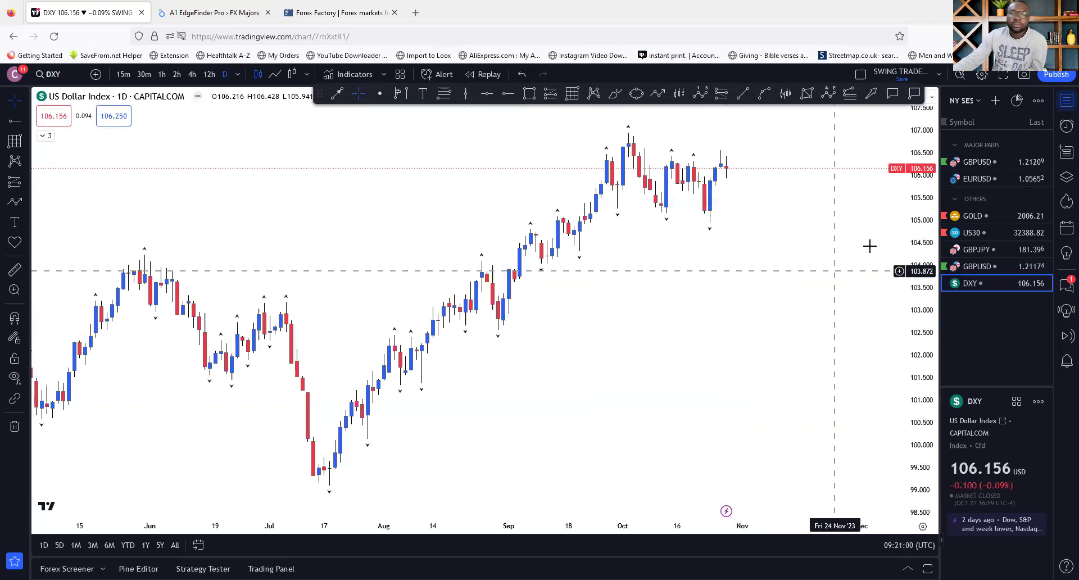
{"action": "scroll", "coordinate": [711, 295], "scroll_direction": "down", "scroll_amount": 2}
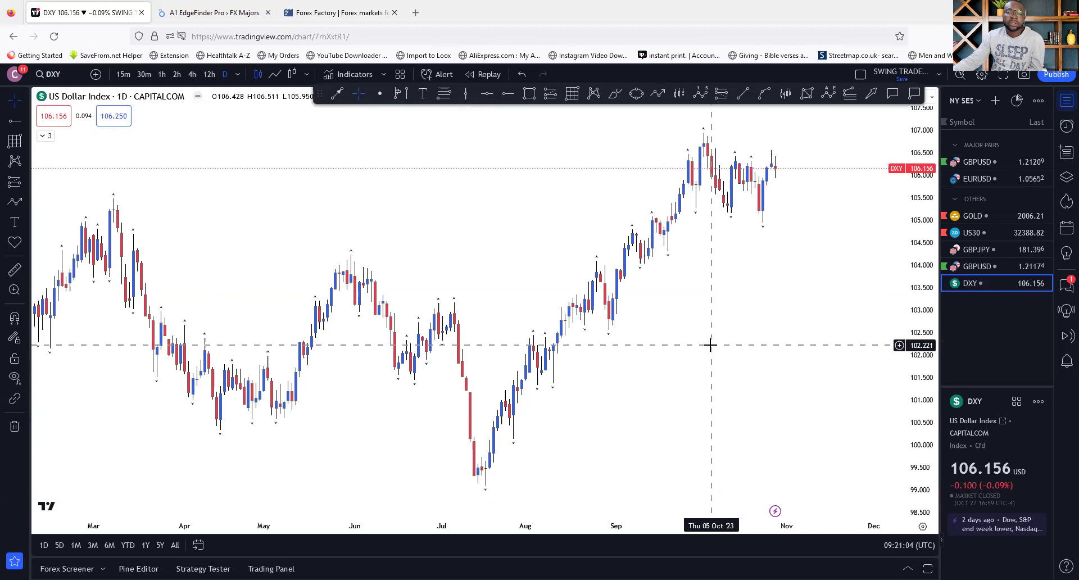
Return to the EURUSD daily chart and examine the October swing highs and lows up close.
{"action": "left_click", "coordinate": [975, 177]}
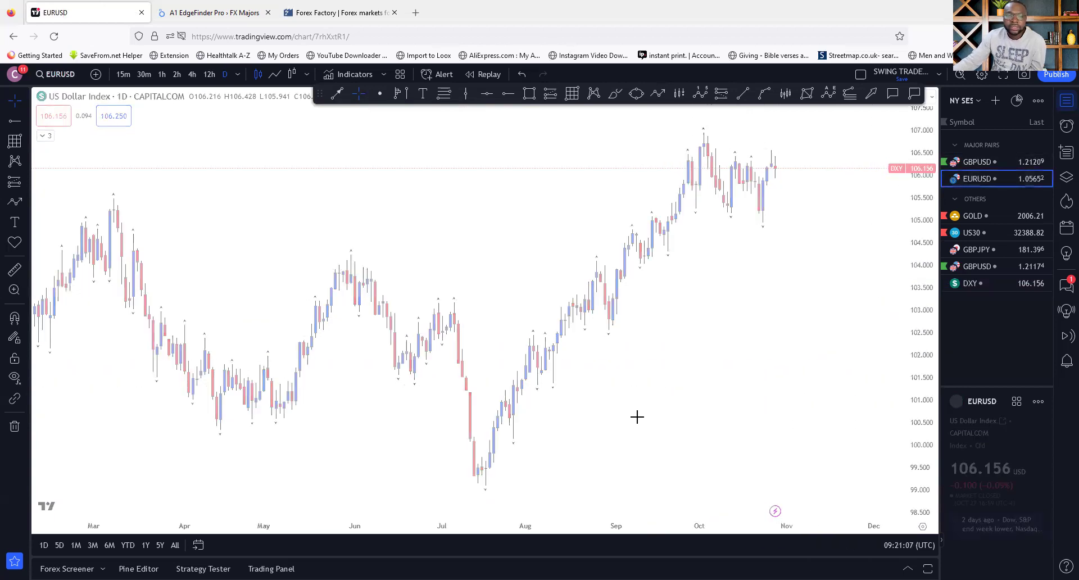
{"action": "scroll", "coordinate": [499, 437], "scroll_direction": "up", "scroll_amount": 3}
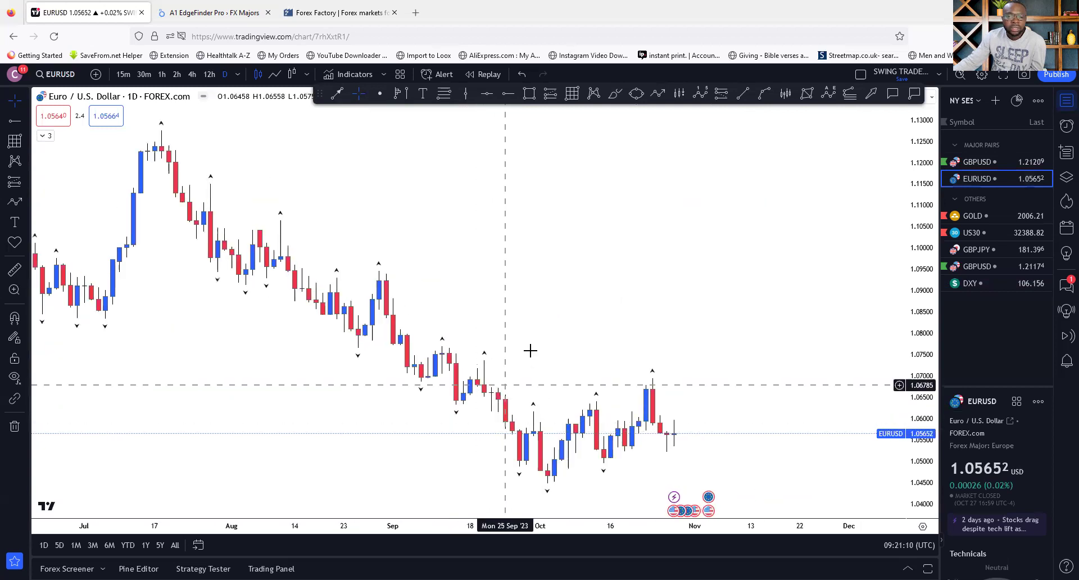
{"action": "scroll", "coordinate": [793, 274], "scroll_direction": "down", "scroll_amount": 3}
{"action": "left_click_drag", "start_coordinate": [935, 339], "coordinate": [896, 270]}
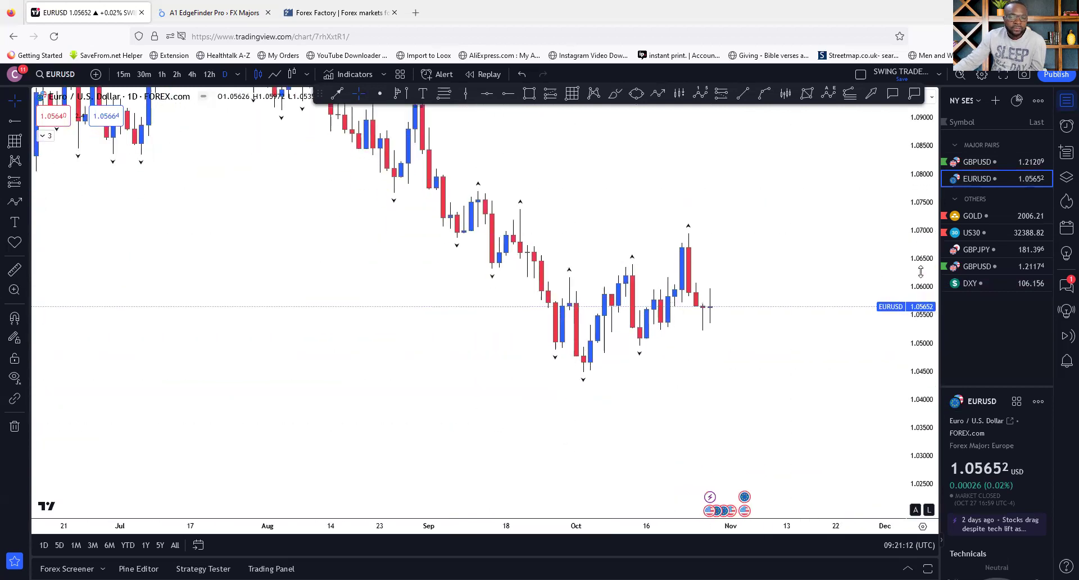
{"action": "scroll", "coordinate": [635, 413], "scroll_direction": "up", "scroll_amount": 3}
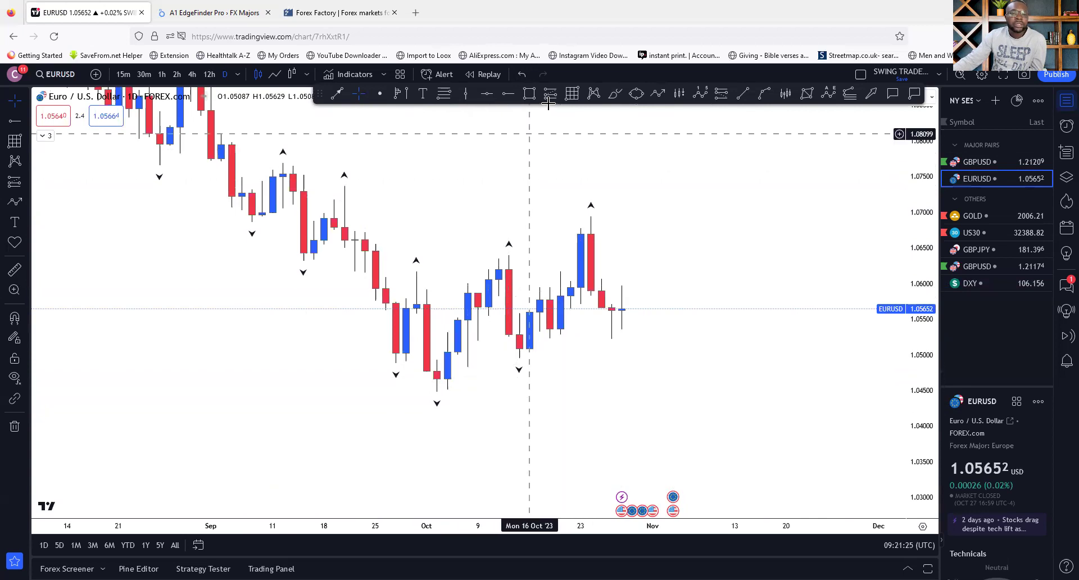
Mark the late-October swing high at 1.06925 and the mid-October swing low at 1.04971 with horizontal rays.
{"action": "key", "text": "alt+h"}
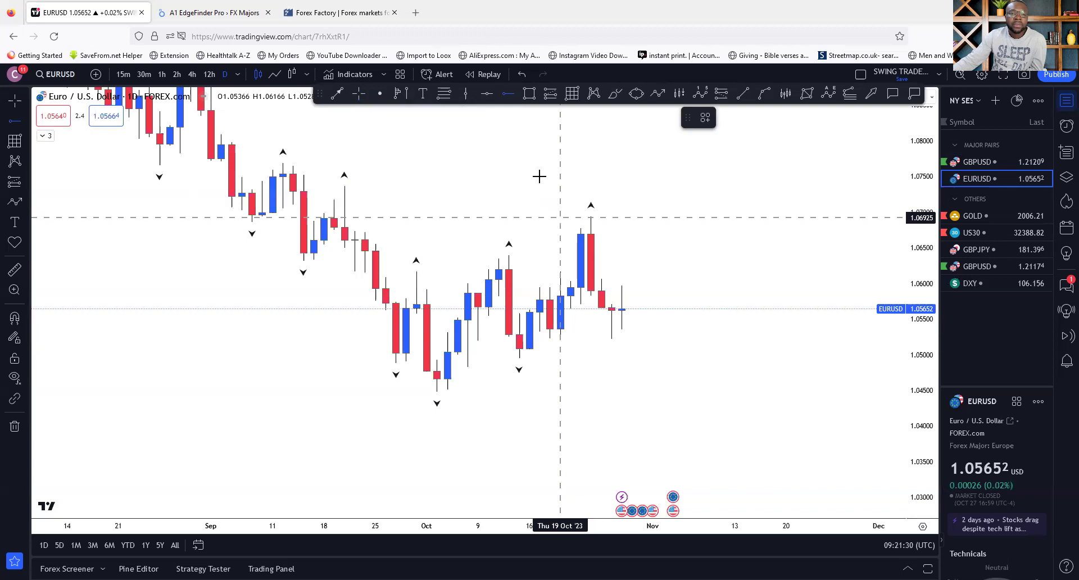
{"action": "left_click", "coordinate": [561, 218]}
{"action": "key", "text": "alt+h"}
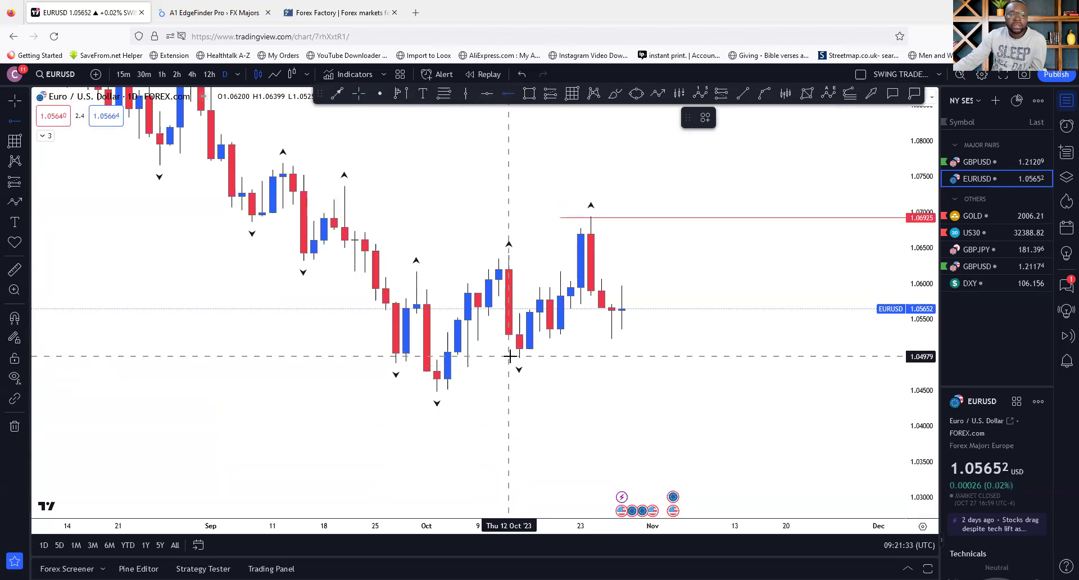
{"action": "left_click", "coordinate": [510, 356]}
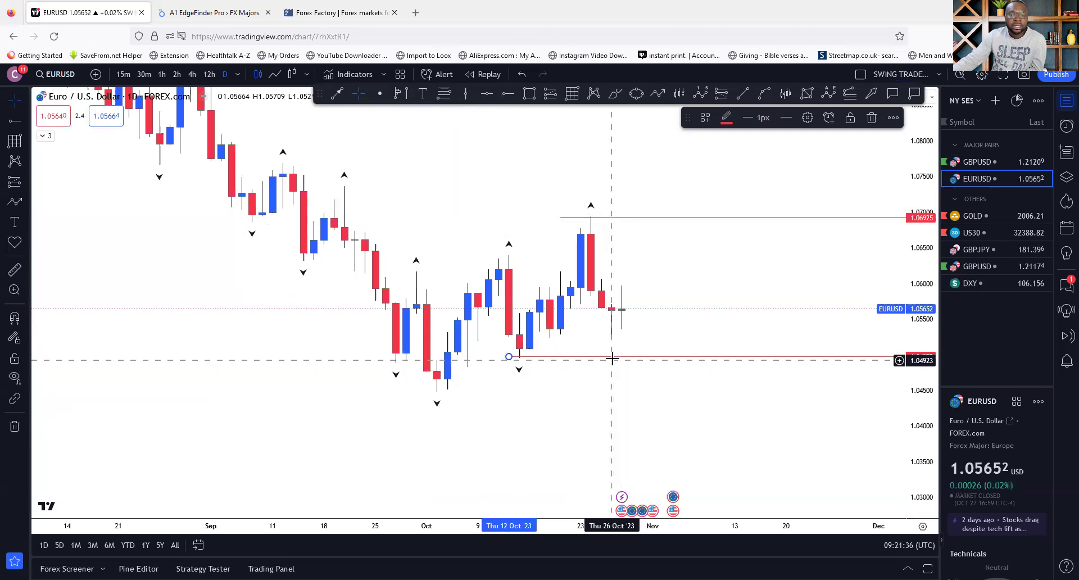
{"action": "left_click_drag", "start_coordinate": [618, 358], "coordinate": [597, 362]}
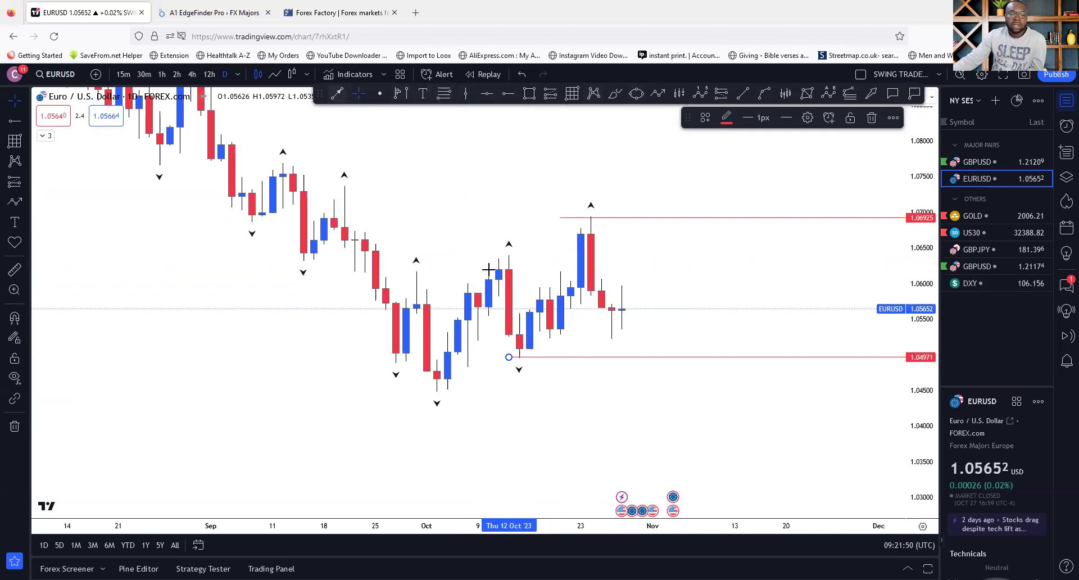
Draw a trend line at 1.06381 from 11 to 23 October across the broken swing high and apply the NFT template.
{"action": "key", "text": "alt+t"}
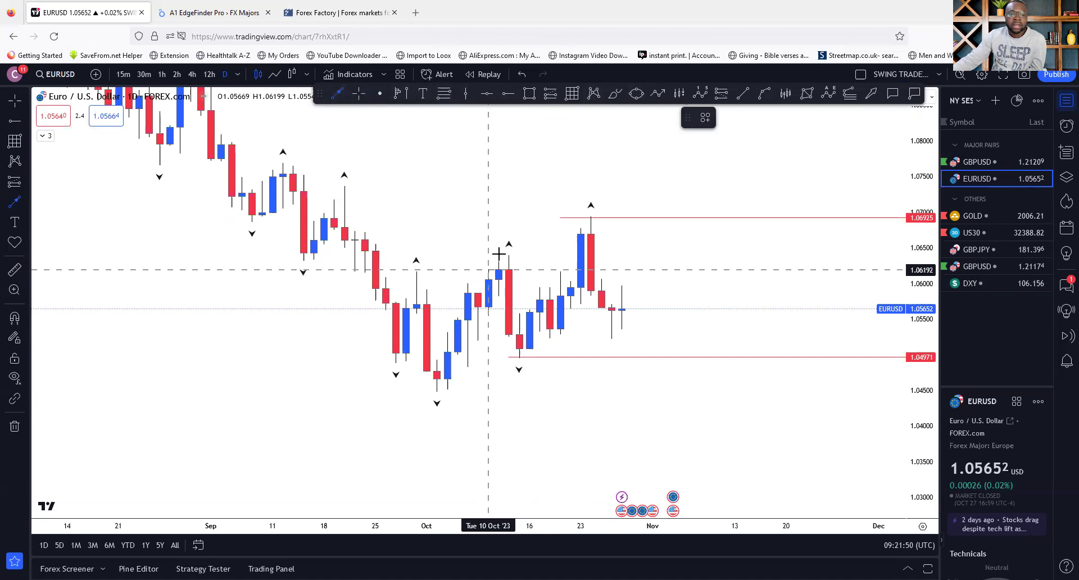
{"action": "left_click_drag", "start_coordinate": [498, 256], "coordinate": [580, 256]}
{"action": "left_click", "coordinate": [580, 257]}
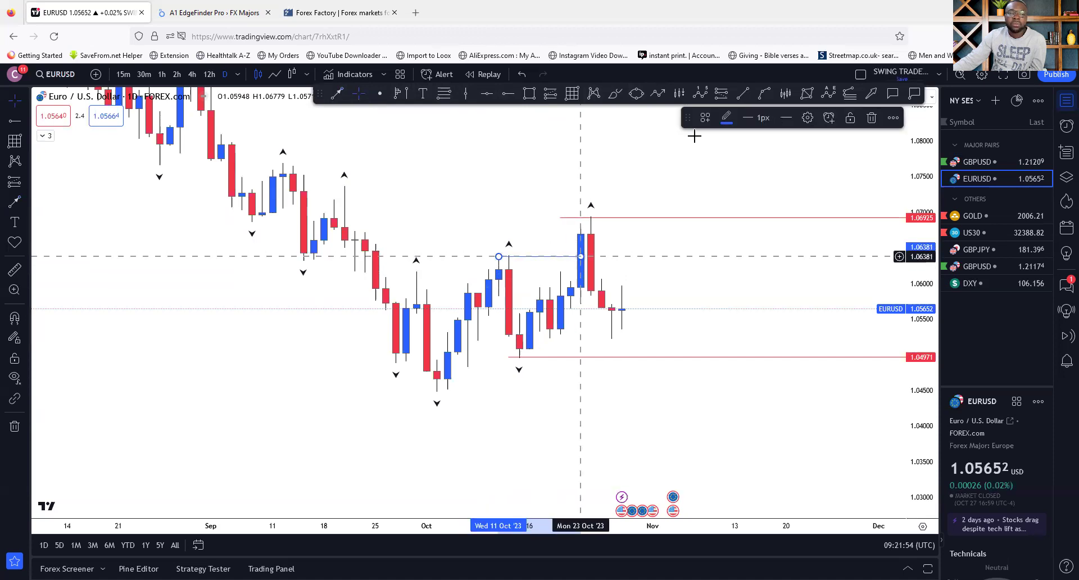
{"action": "left_click", "coordinate": [705, 117]}
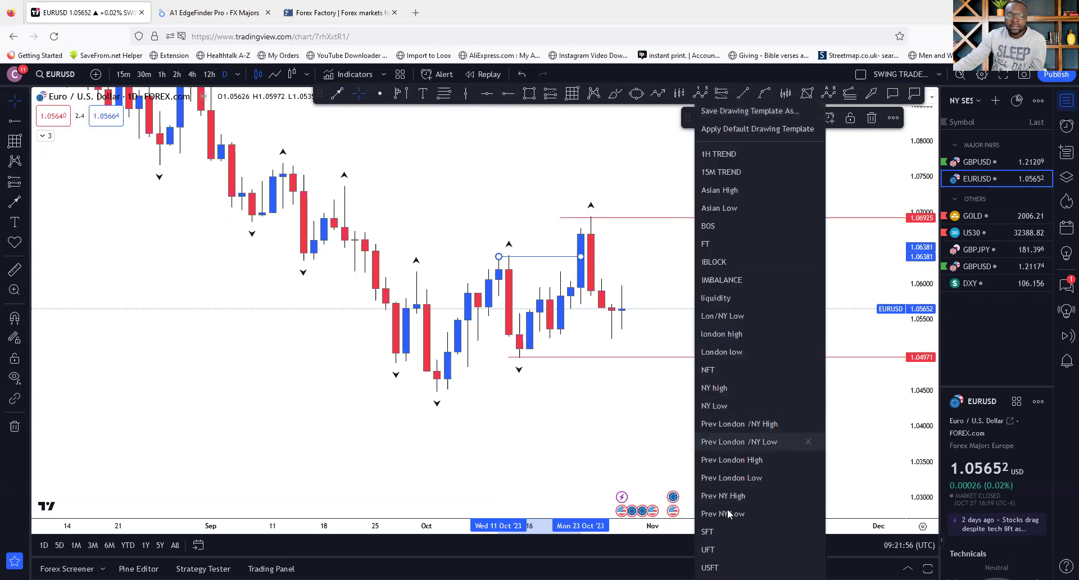
{"action": "left_click", "coordinate": [733, 387]}
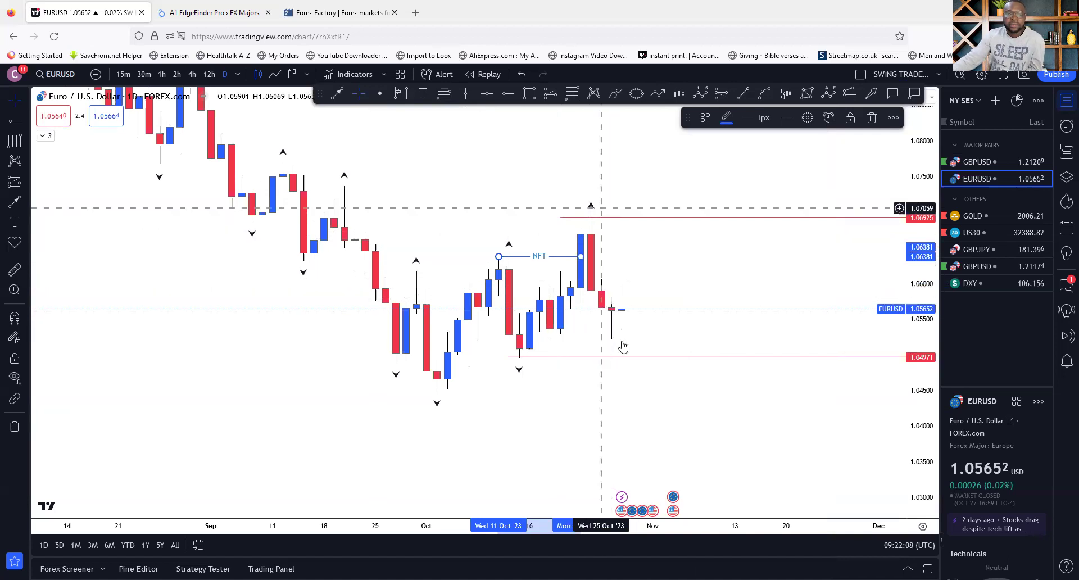
Draw a Gann box between the two horizontal rays, spanning 26 October to 30 November 2023.
{"action": "left_click_drag", "start_coordinate": [569, 402], "coordinate": [544, 400]}
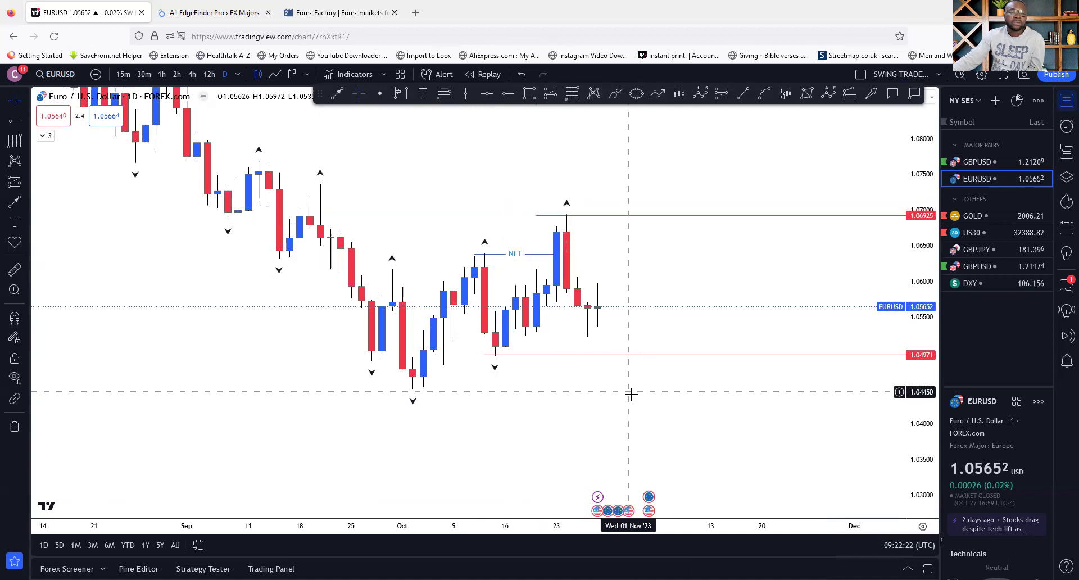
{"action": "scroll", "coordinate": [626, 395], "scroll_direction": "down", "scroll_amount": 2}
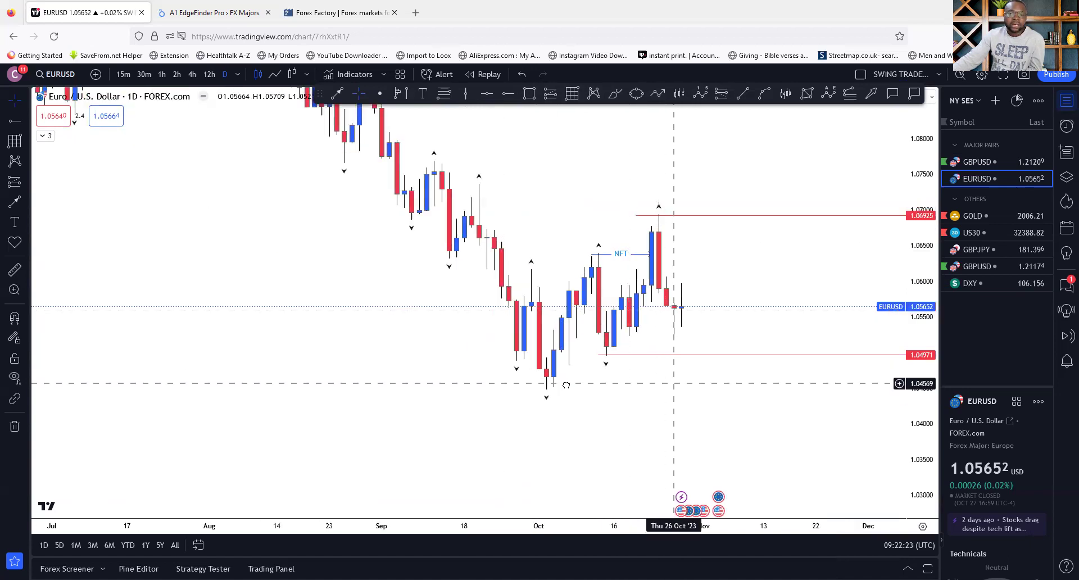
{"action": "left_click_drag", "start_coordinate": [674, 382], "coordinate": [569, 293]}
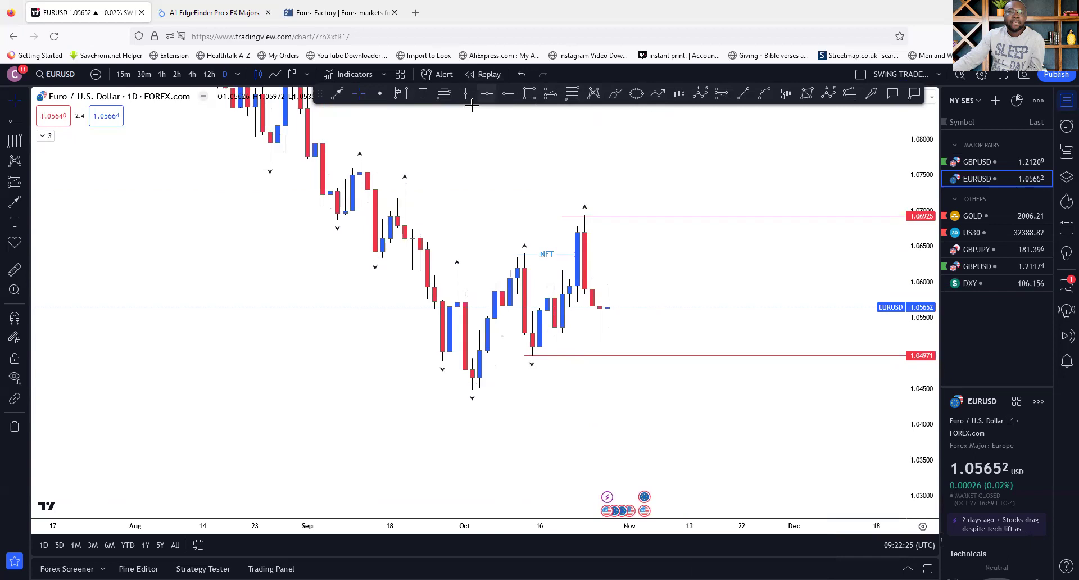
{"action": "left_click", "coordinate": [572, 93]}
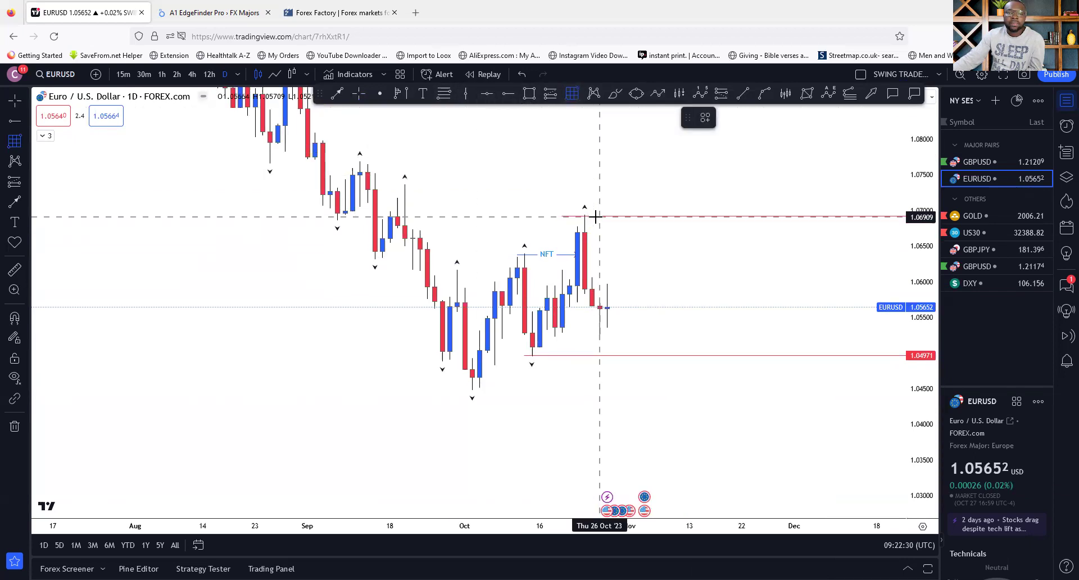
{"action": "left_click_drag", "start_coordinate": [599, 214], "coordinate": [787, 357]}
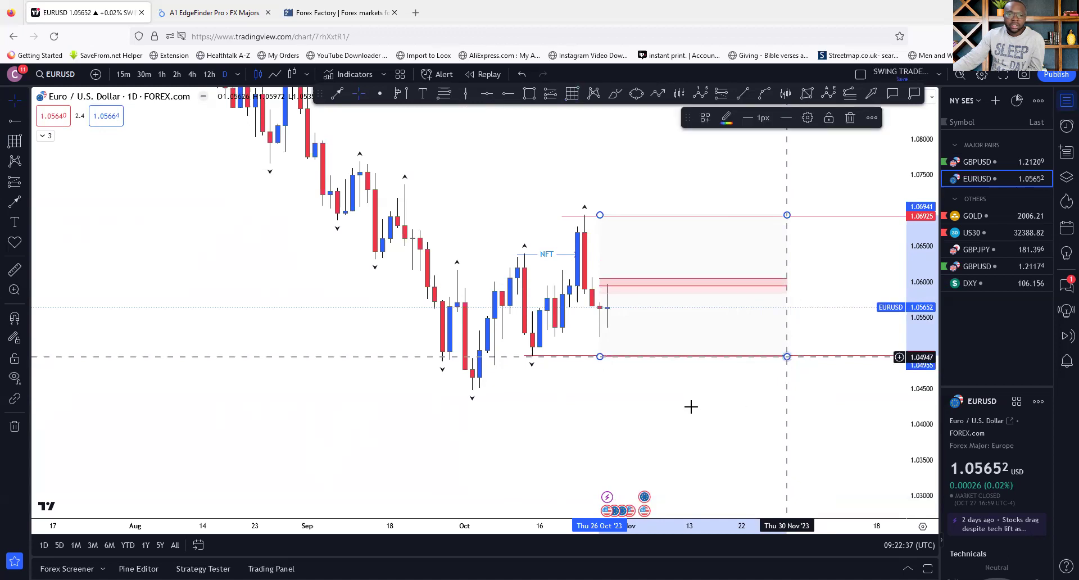
{"action": "left_click", "coordinate": [691, 406]}
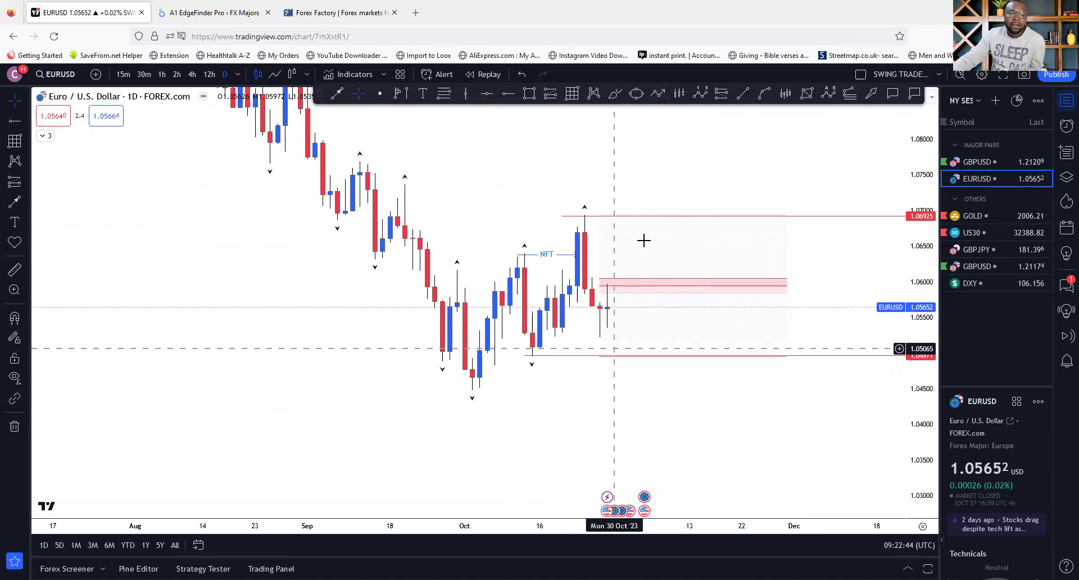
Draw an arrow marker inside the Gann box from about 1.06523 on 2 November down to about 1.05278 on 8 November 2023.
{"action": "scroll", "coordinate": [674, 407], "scroll_direction": "up", "scroll_amount": 1}
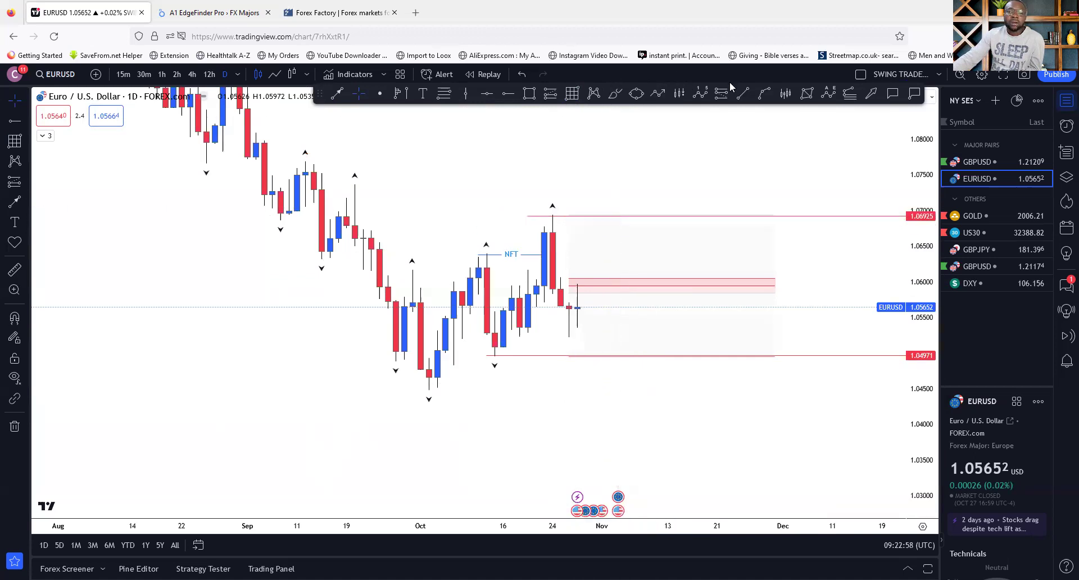
{"action": "left_click", "coordinate": [610, 230]}
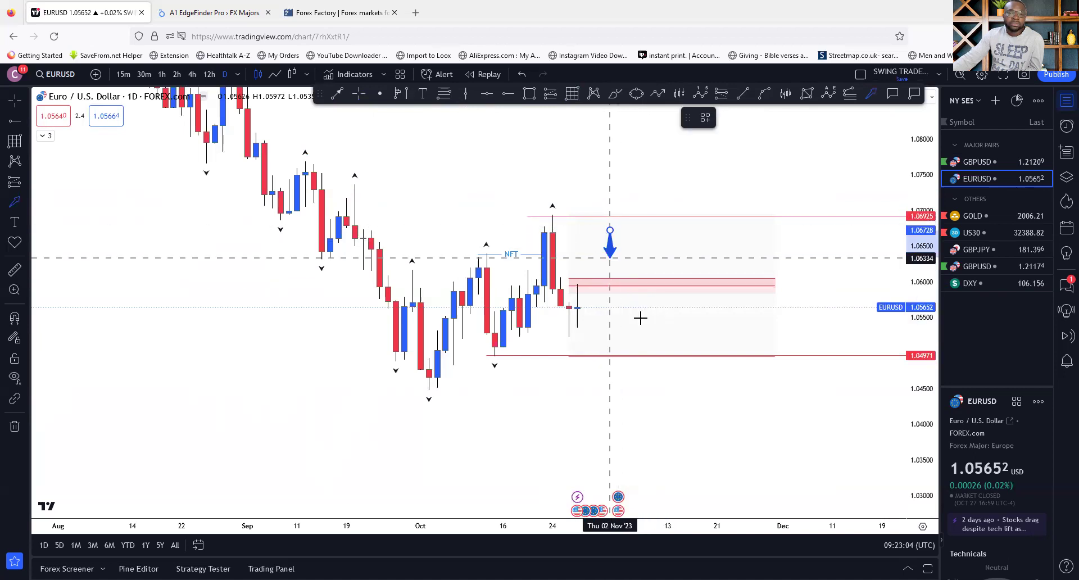
{"action": "left_click", "coordinate": [644, 333]}
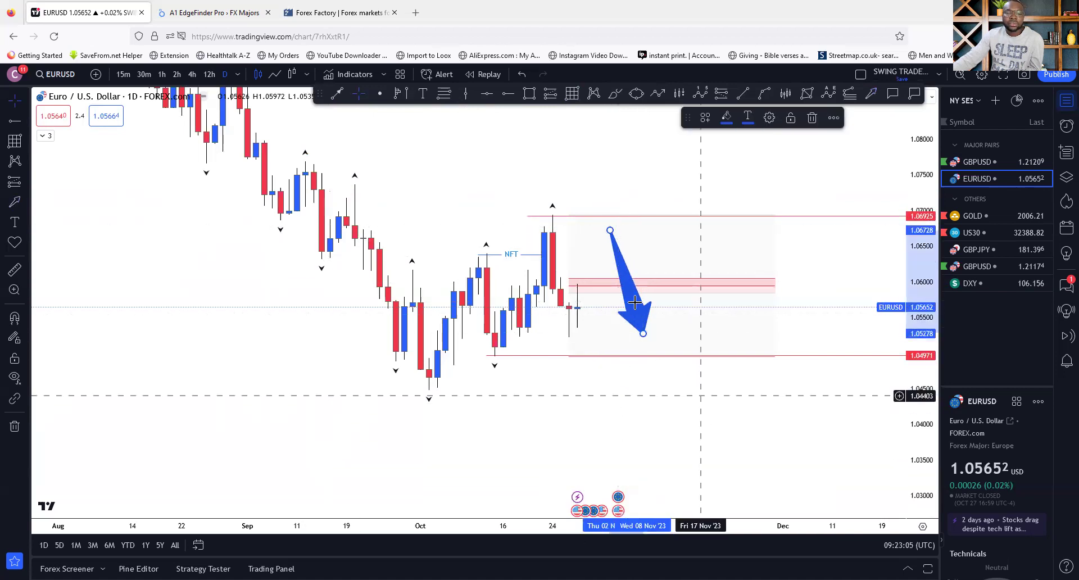
{"action": "double_click", "coordinate": [611, 231]}
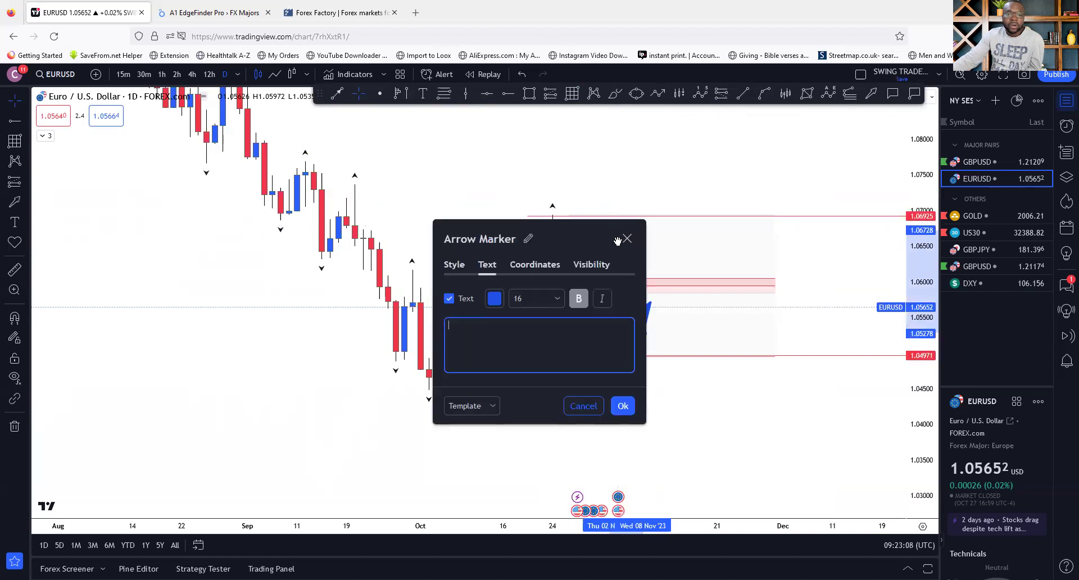
{"action": "left_click", "coordinate": [627, 239]}
{"action": "left_click_drag", "start_coordinate": [614, 238], "coordinate": [610, 245]}
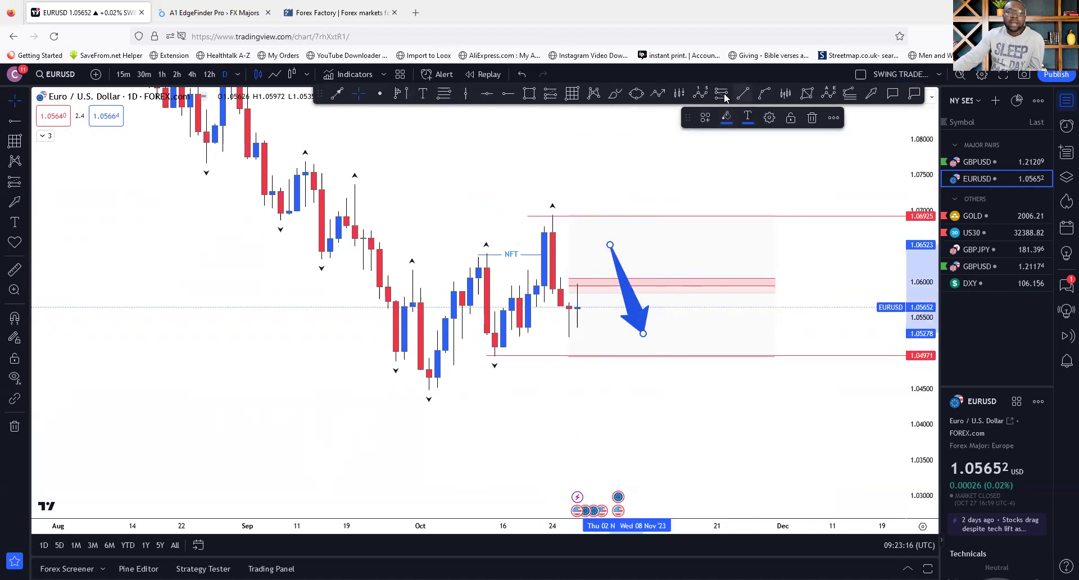
Draw a projection path from about 1.0568 on 30 October, dipping to about 1.052, rising to the arrow's start, and falling to about 1.04915 on 8 November.
{"action": "left_click", "coordinate": [657, 93]}
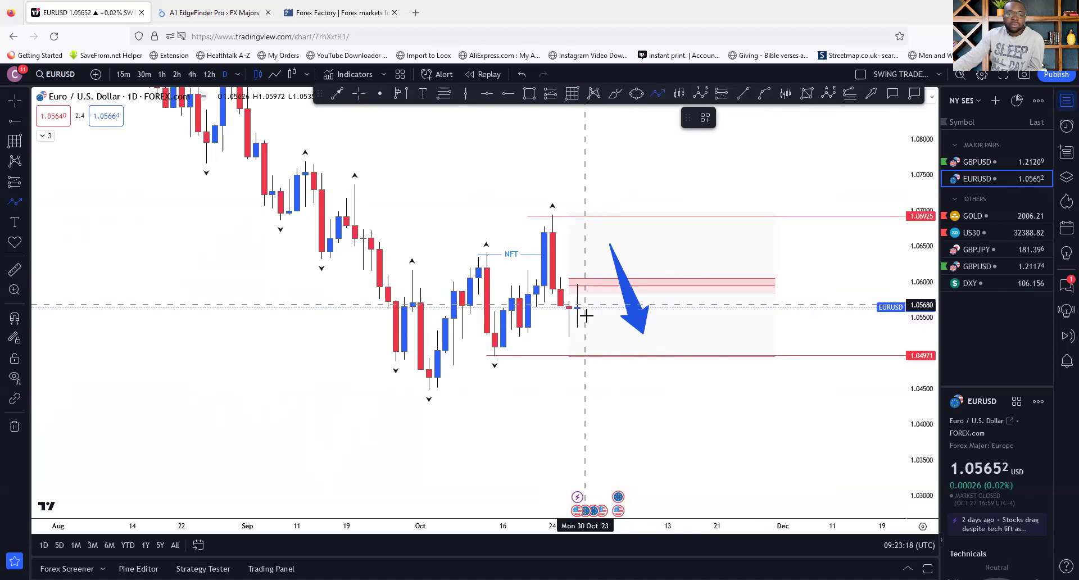
{"action": "left_click", "coordinate": [585, 303]}
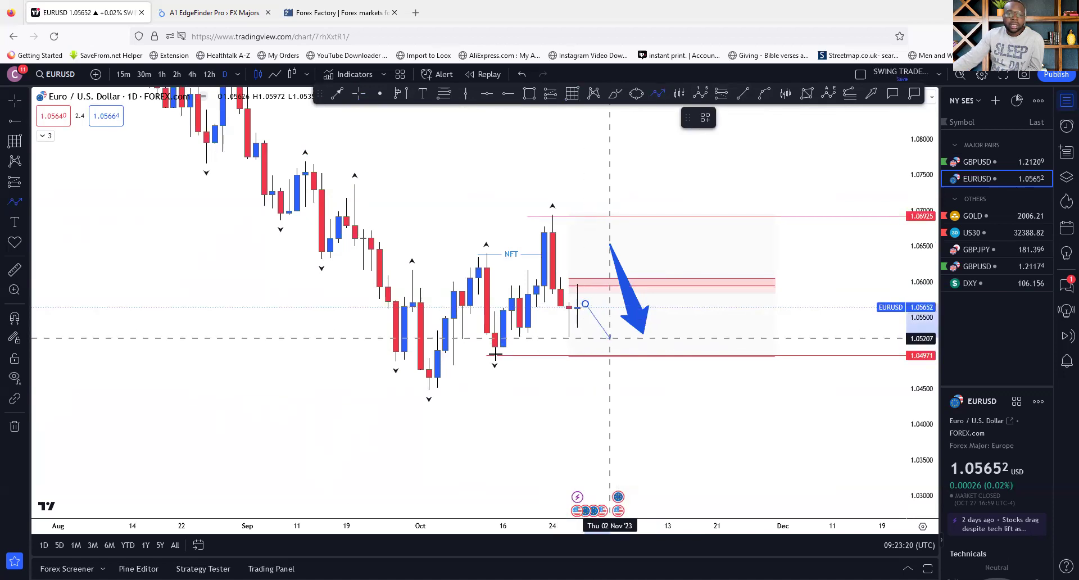
{"action": "left_click", "coordinate": [594, 335]}
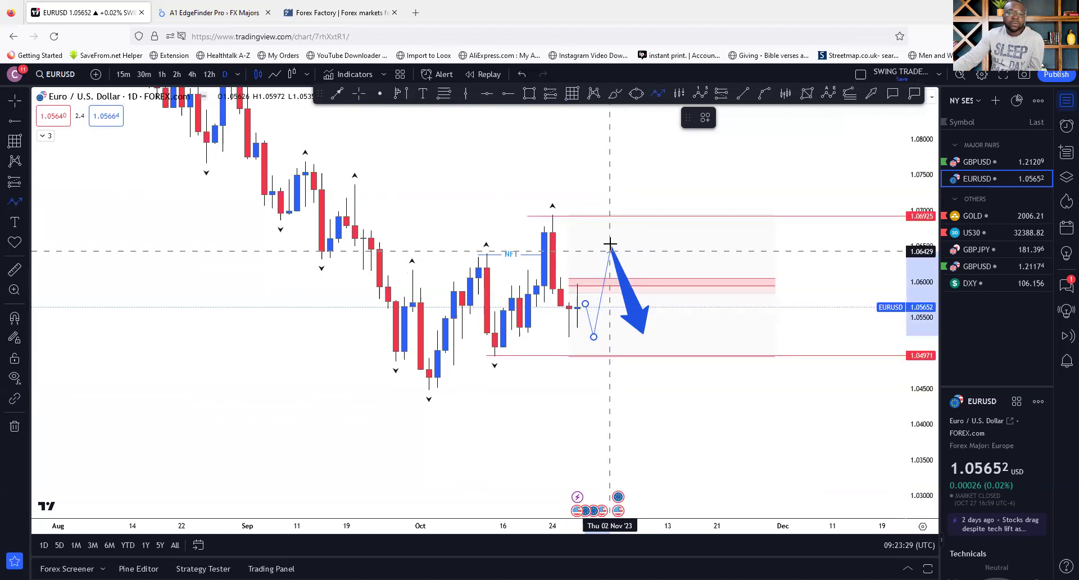
{"action": "left_click", "coordinate": [610, 245]}
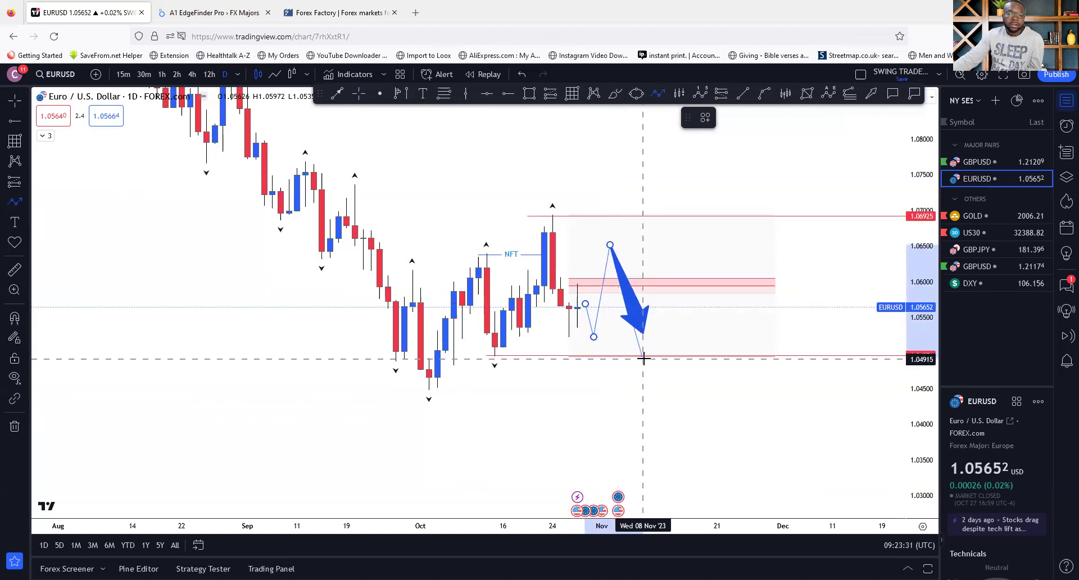
{"action": "double_click", "coordinate": [643, 358]}
{"action": "left_click_drag", "start_coordinate": [759, 423], "coordinate": [776, 405]}
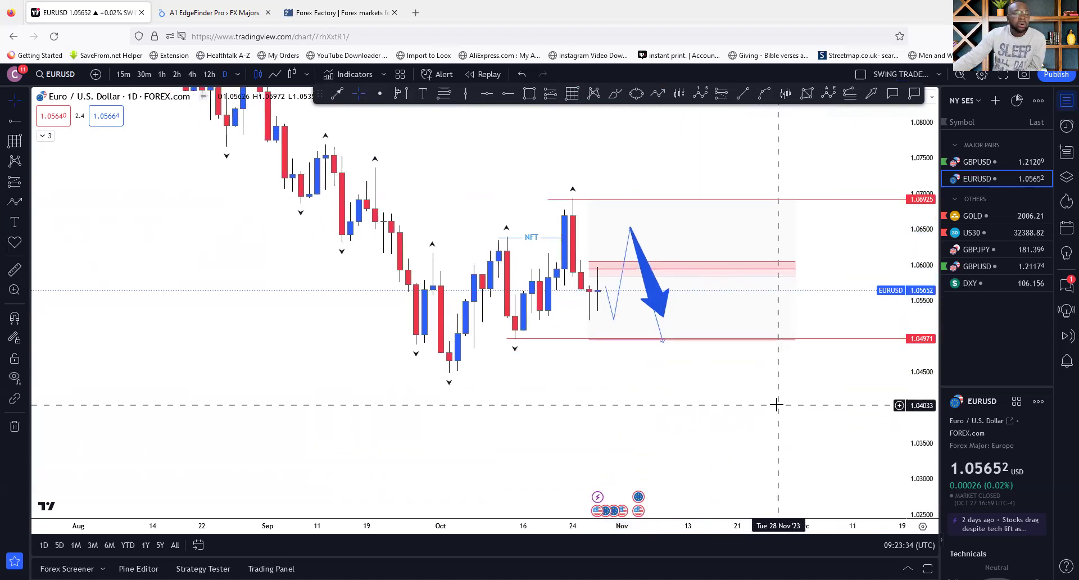
{"action": "left_click", "coordinate": [663, 319]}
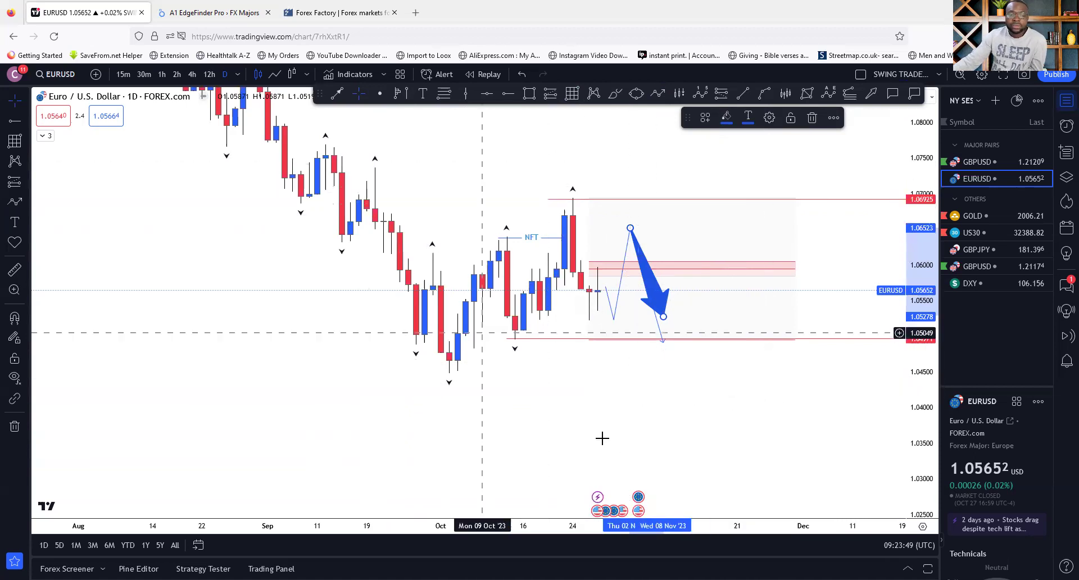
{"action": "left_click", "coordinate": [627, 476]}
{"action": "mouse_move", "coordinate": [627, 477]}
{"action": "left_mouse_down"}
{"action": "mouse_move", "coordinate": [624, 457]}
{"action": "mouse_move", "coordinate": [689, 427]}
{"action": "left_mouse_up"}
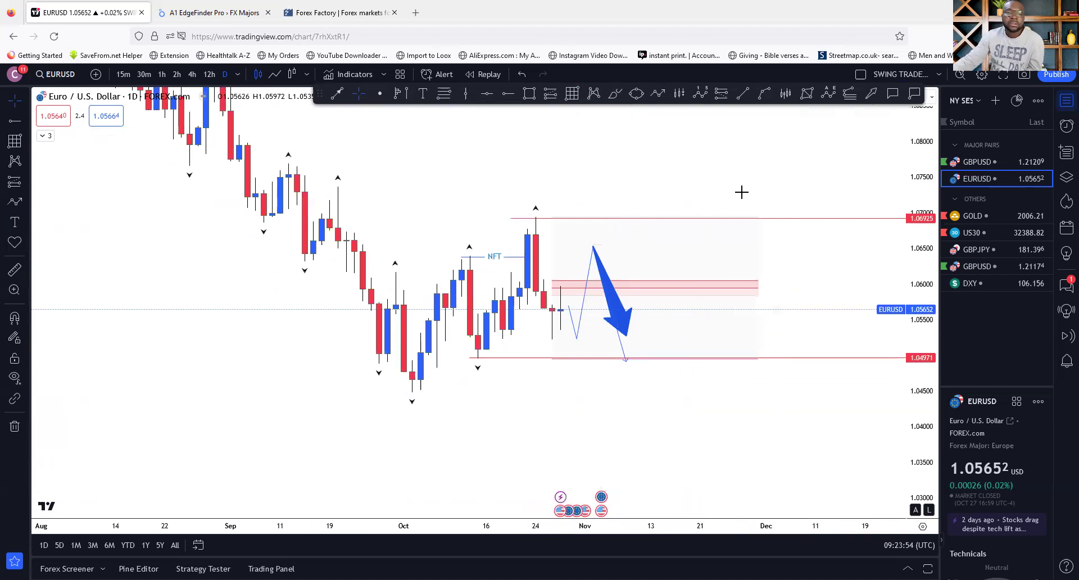
Switch to A1 EdgeFinder Pro and examine EURUSD's bias scores, COT data, retail sentiment, seasonality and economic data summary.
{"action": "left_click", "coordinate": [226, 13]}
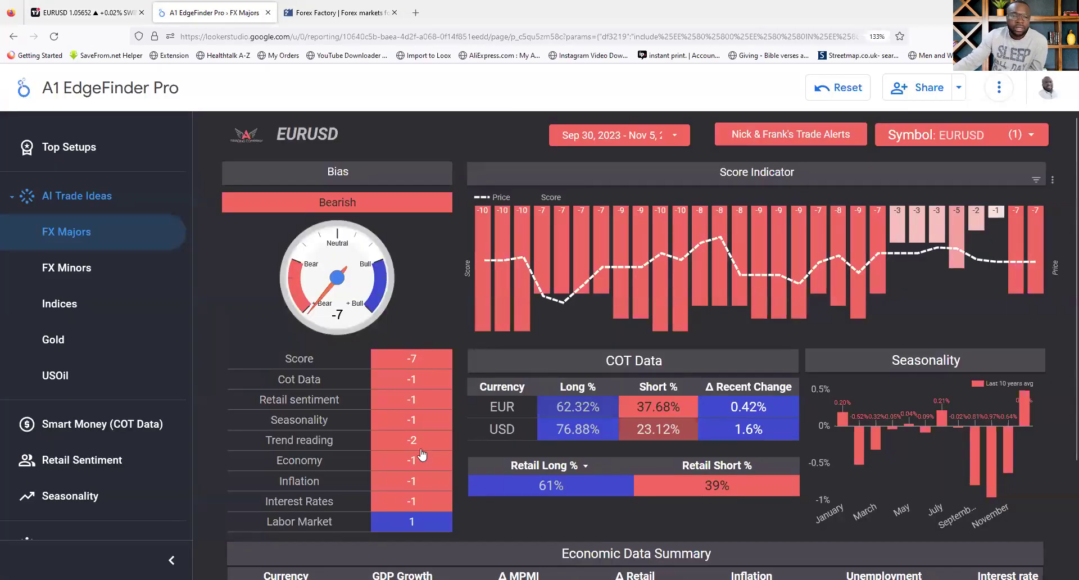
{"action": "scroll", "coordinate": [284, 235], "scroll_direction": "down", "scroll_amount": 3}
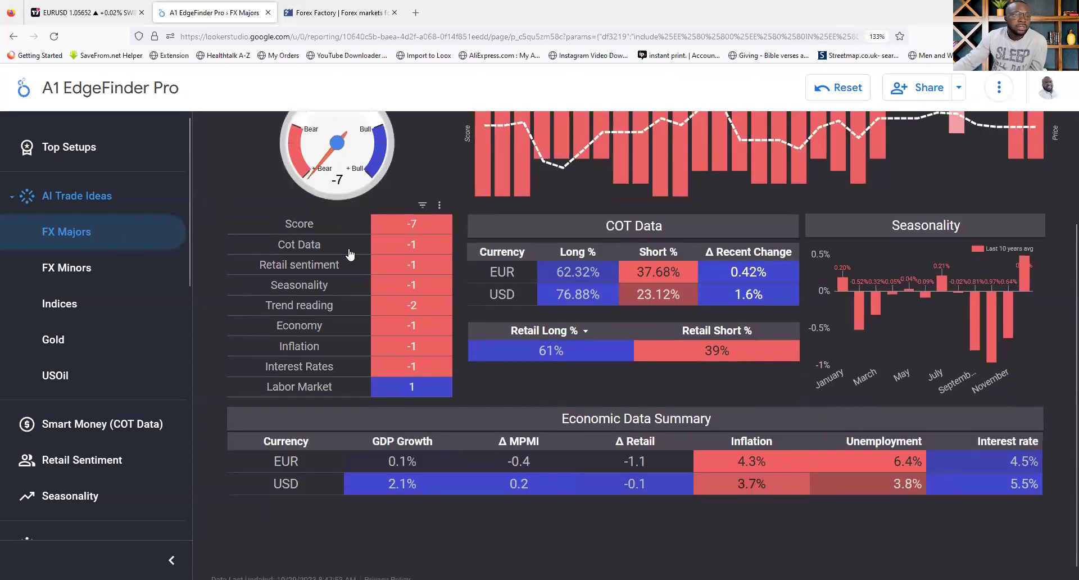
{"action": "scroll", "coordinate": [349, 254], "scroll_direction": "up", "scroll_amount": 3}
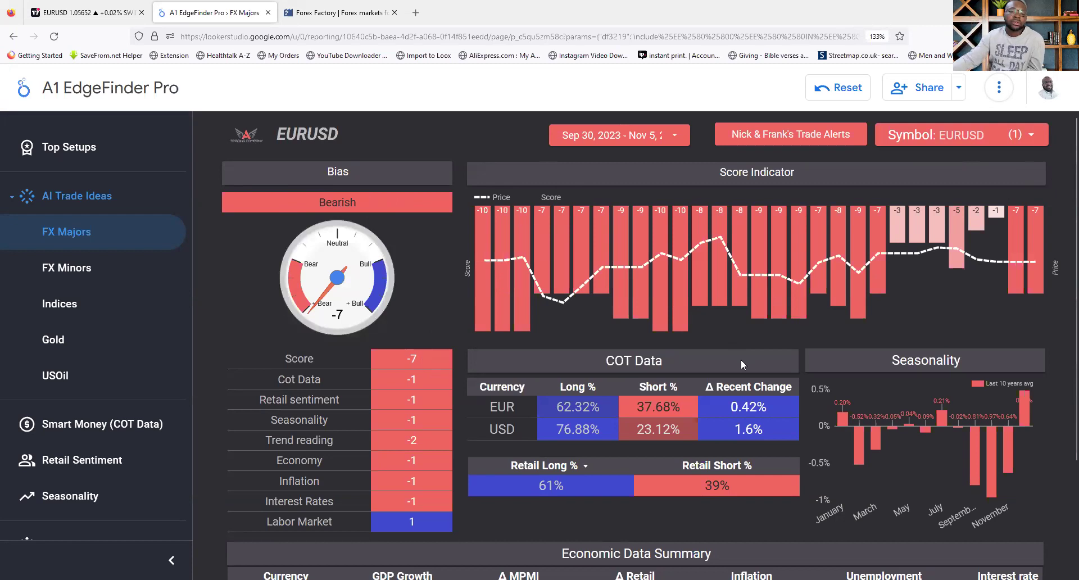
{"action": "scroll", "coordinate": [581, 414], "scroll_direction": "down", "scroll_amount": 2}
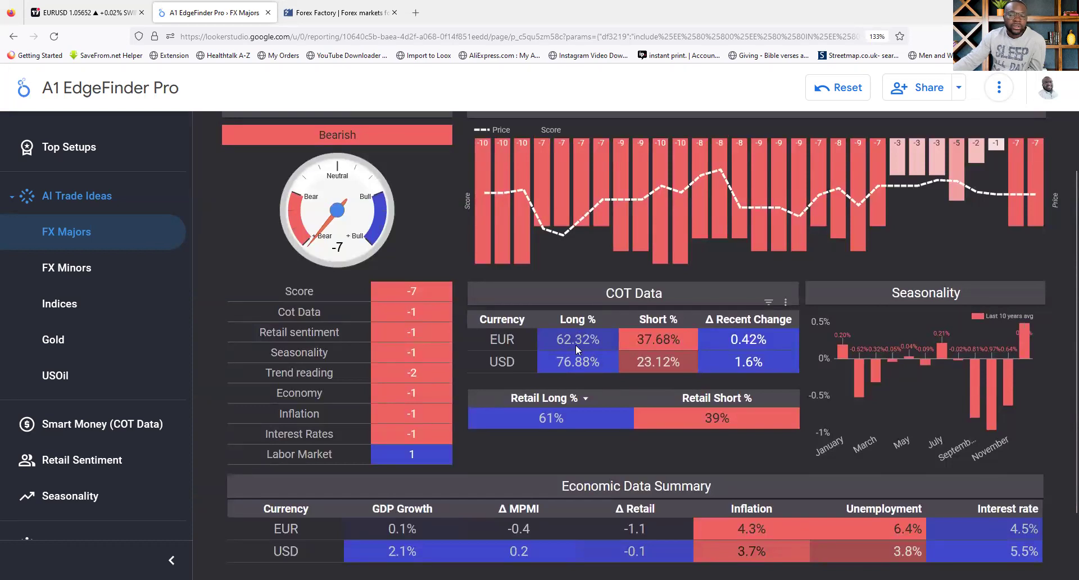
{"action": "scroll", "coordinate": [583, 356], "scroll_direction": "down", "scroll_amount": 2}
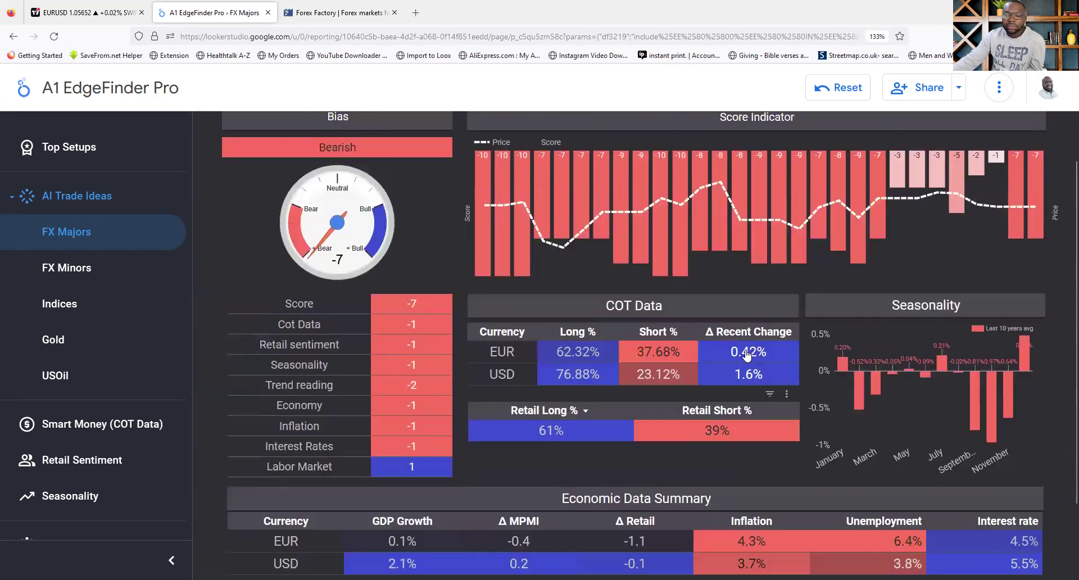
{"action": "scroll", "coordinate": [746, 358], "scroll_direction": "up", "scroll_amount": 3}
{"action": "mouse_move", "coordinate": [990, 444]}
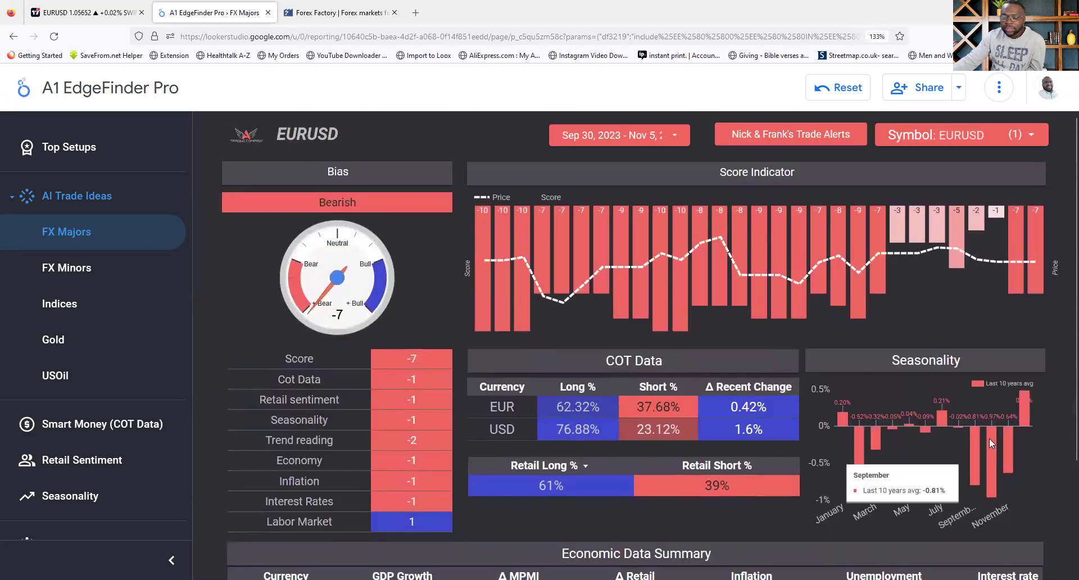
{"action": "mouse_move", "coordinate": [898, 416]}
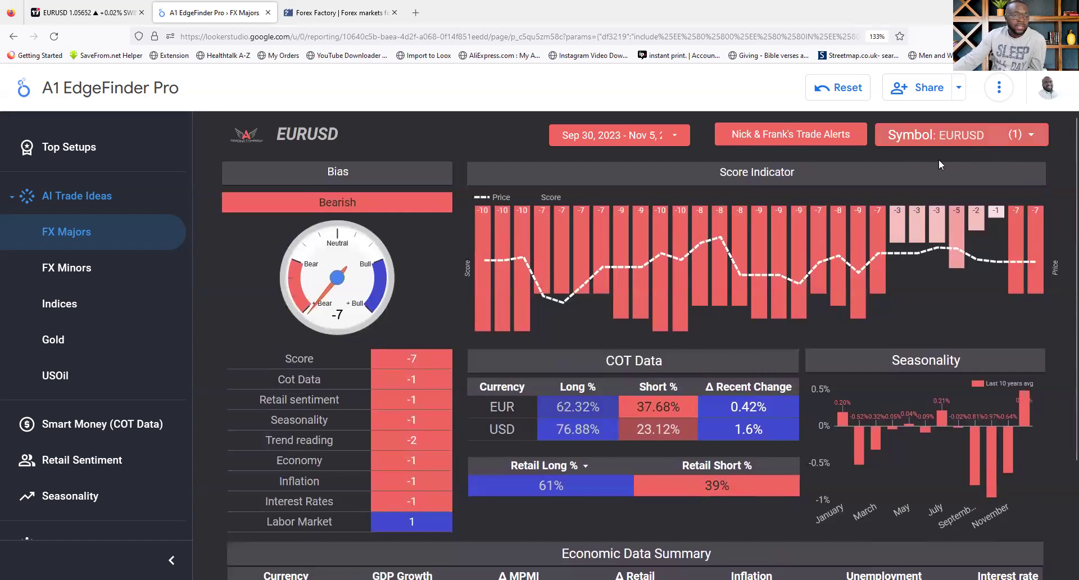
{"action": "scroll", "coordinate": [583, 298], "scroll_direction": "down", "scroll_amount": 3}
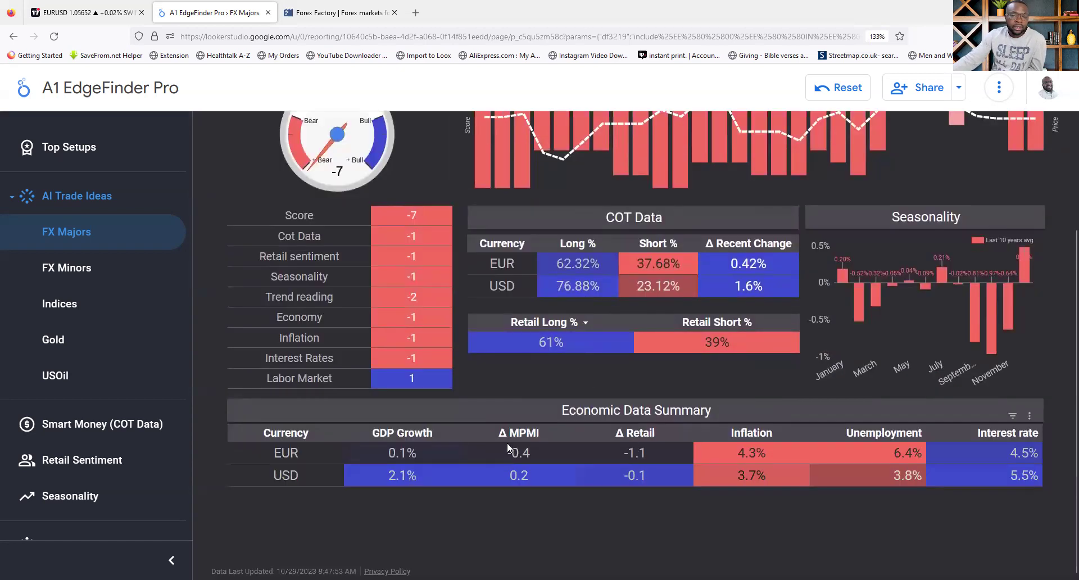
{"action": "scroll", "coordinate": [645, 393], "scroll_direction": "up", "scroll_amount": 3}
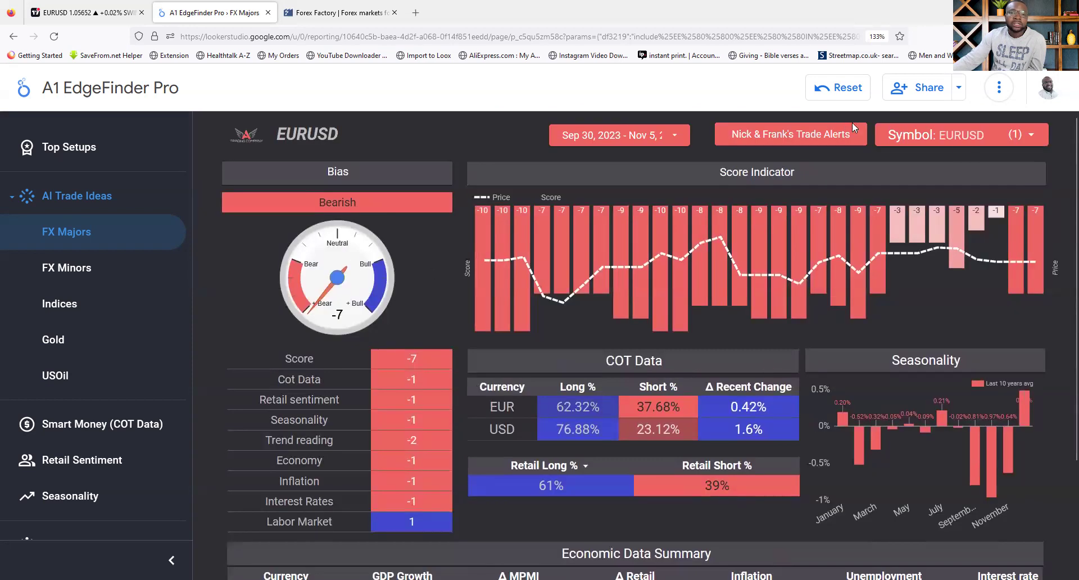
Set the dashboard symbol to GBPUSD and examine its bias scores, COT data, retail sentiment, seasonality and economic data.
{"action": "left_click", "coordinate": [969, 143]}
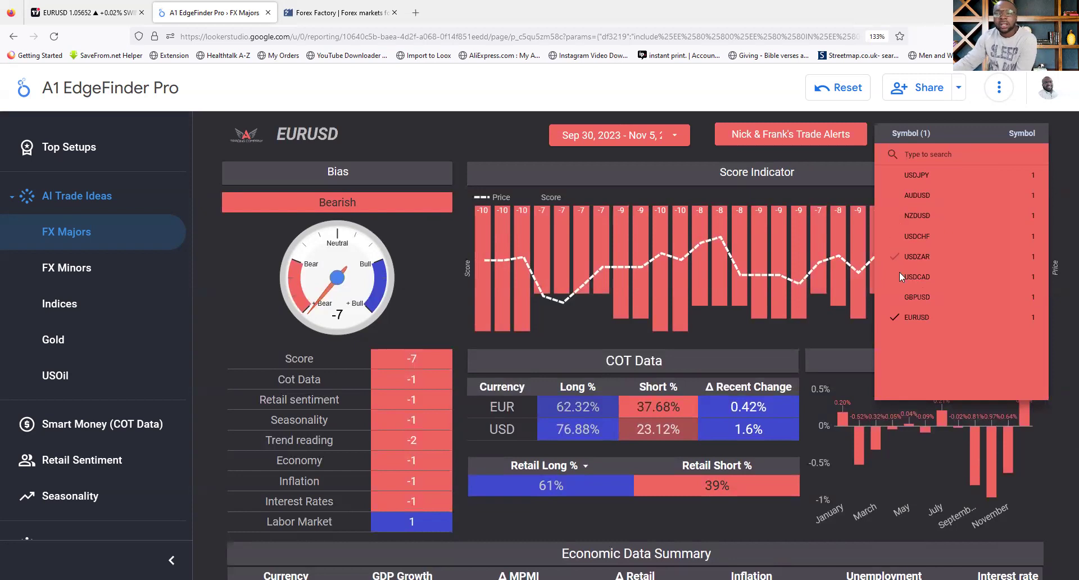
{"action": "left_click", "coordinate": [895, 298]}
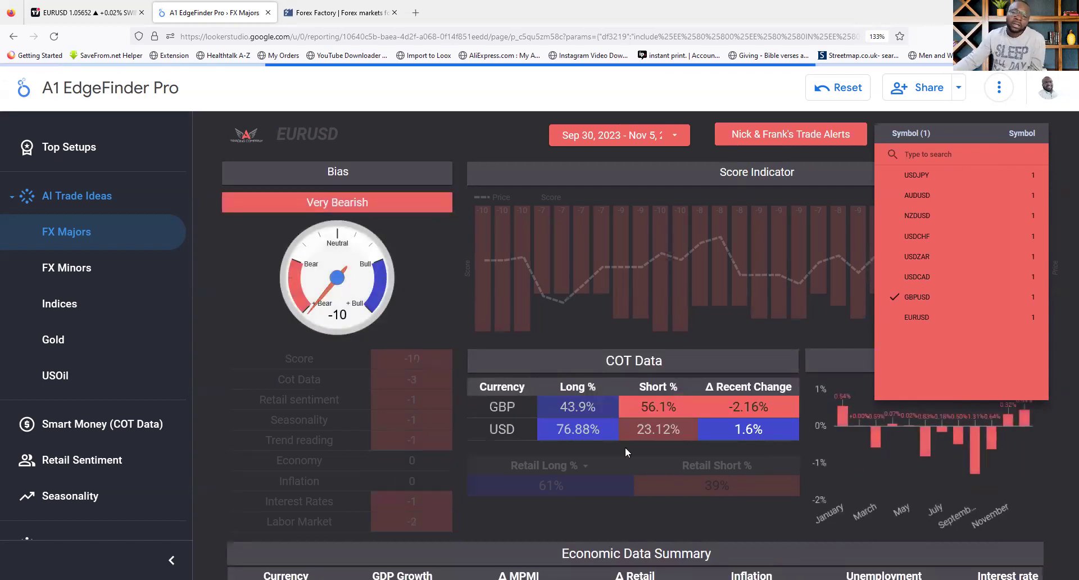
{"action": "left_click", "coordinate": [837, 160]}
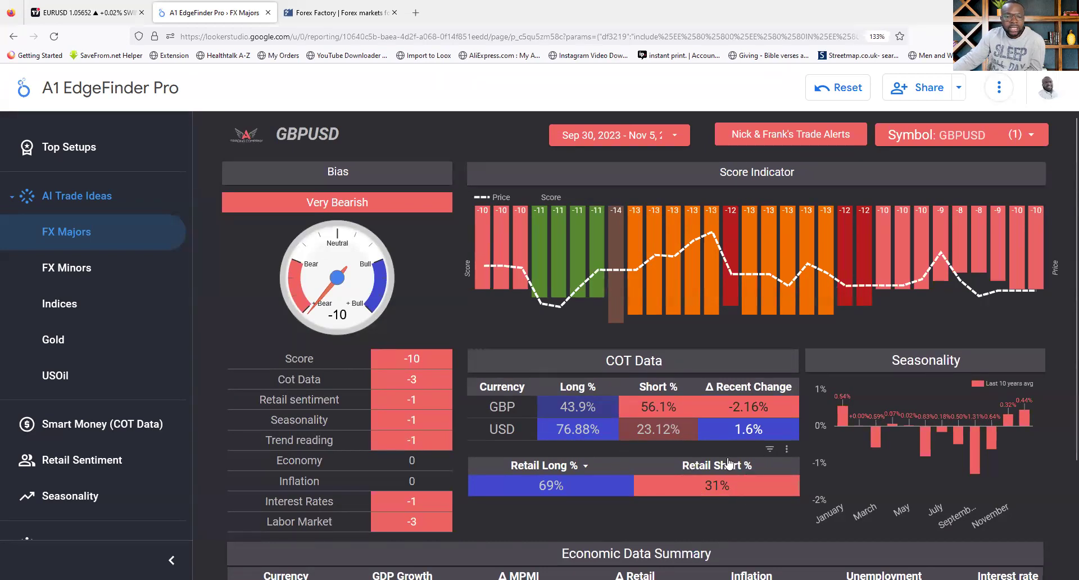
{"action": "scroll", "coordinate": [879, 416], "scroll_direction": "down", "scroll_amount": 2}
{"action": "mouse_move", "coordinate": [995, 362]}
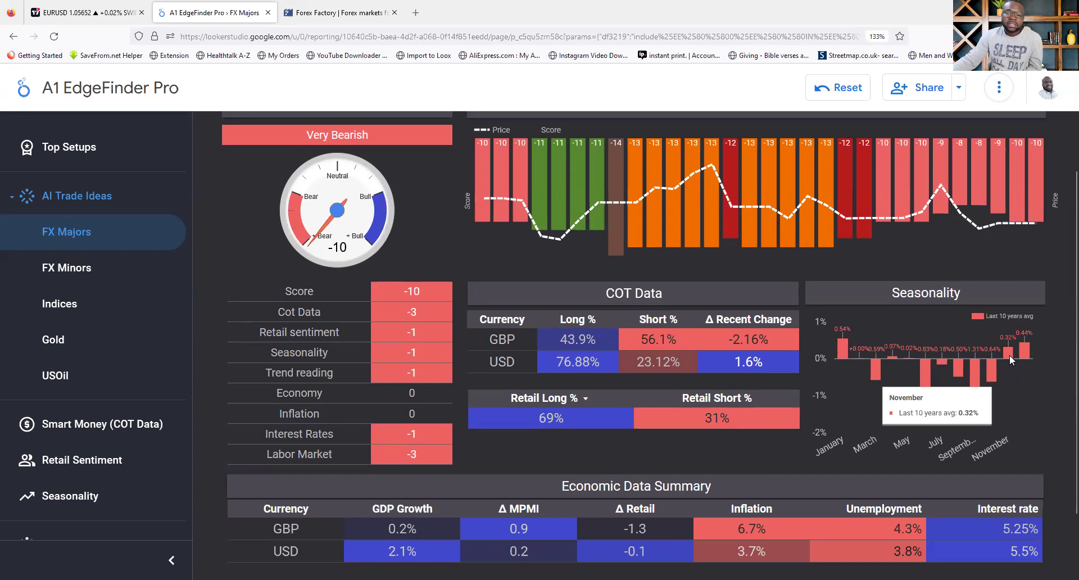
{"action": "mouse_move", "coordinate": [883, 362]}
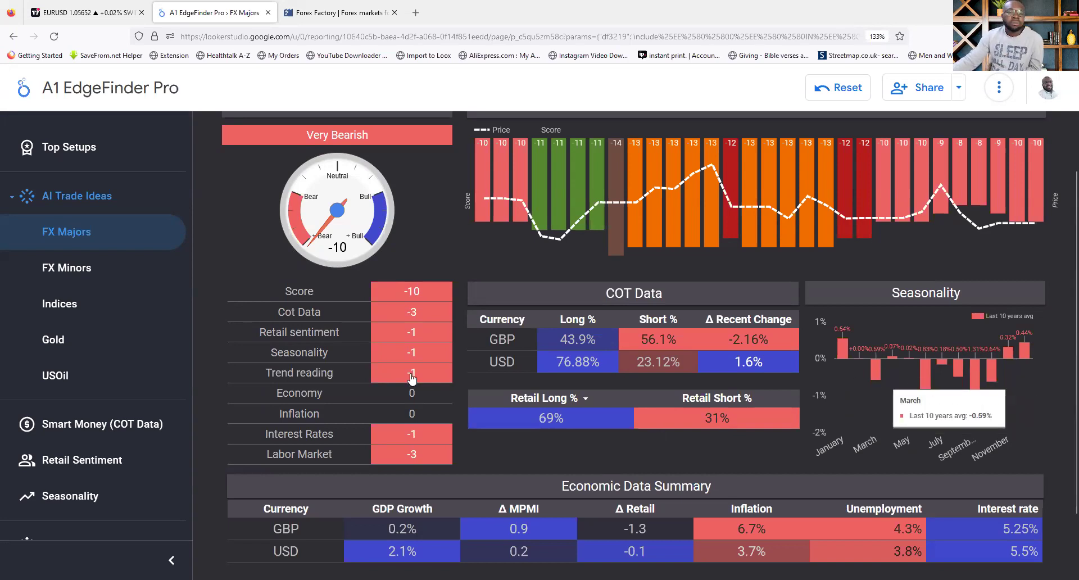
{"action": "scroll", "coordinate": [411, 378], "scroll_direction": "down", "scroll_amount": 2}
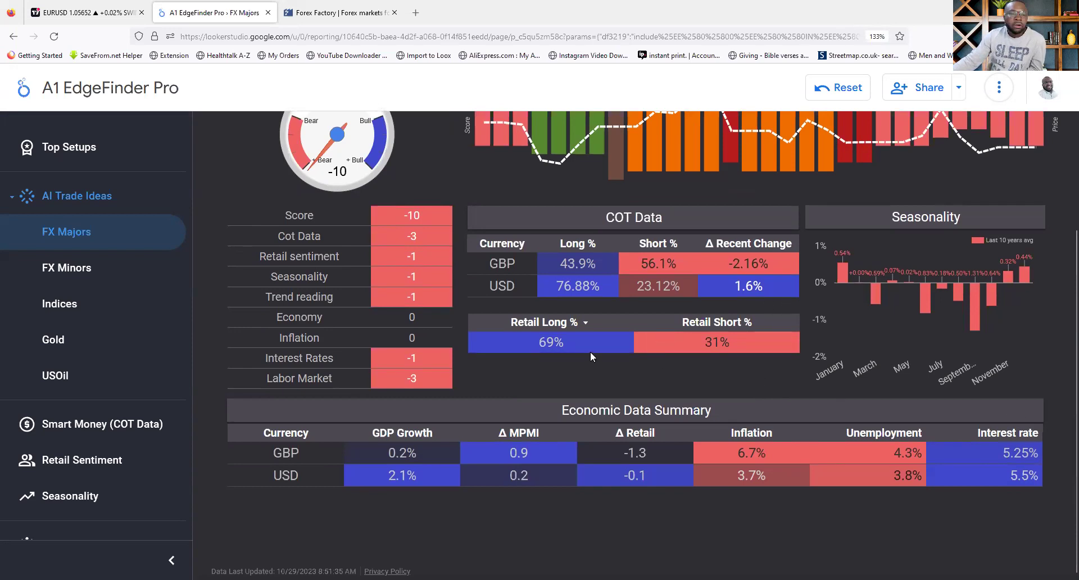
{"action": "scroll", "coordinate": [590, 352], "scroll_direction": "up", "scroll_amount": 4}
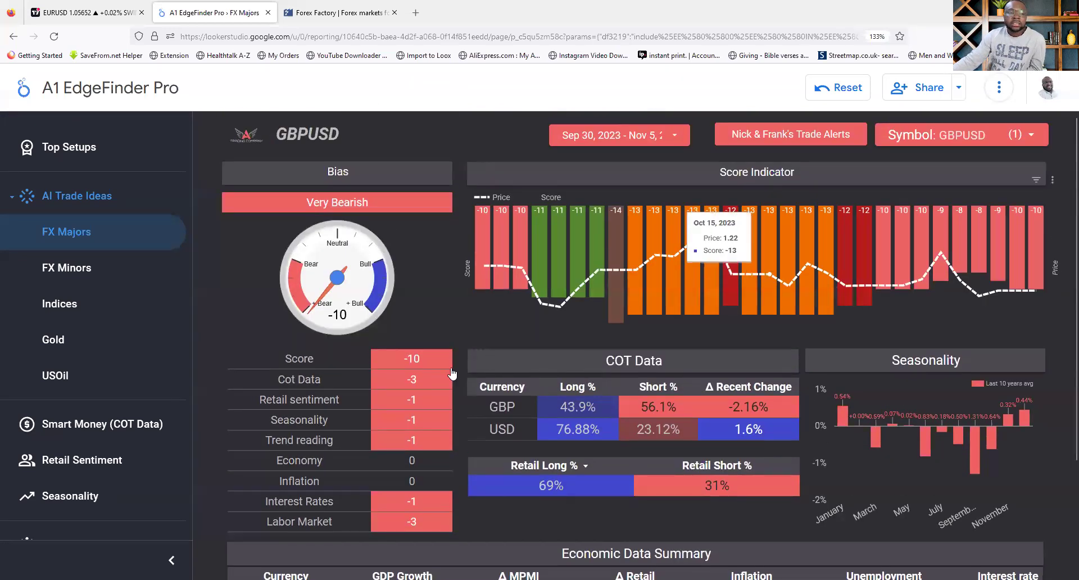
{"action": "scroll", "coordinate": [540, 383], "scroll_direction": "down", "scroll_amount": 4}
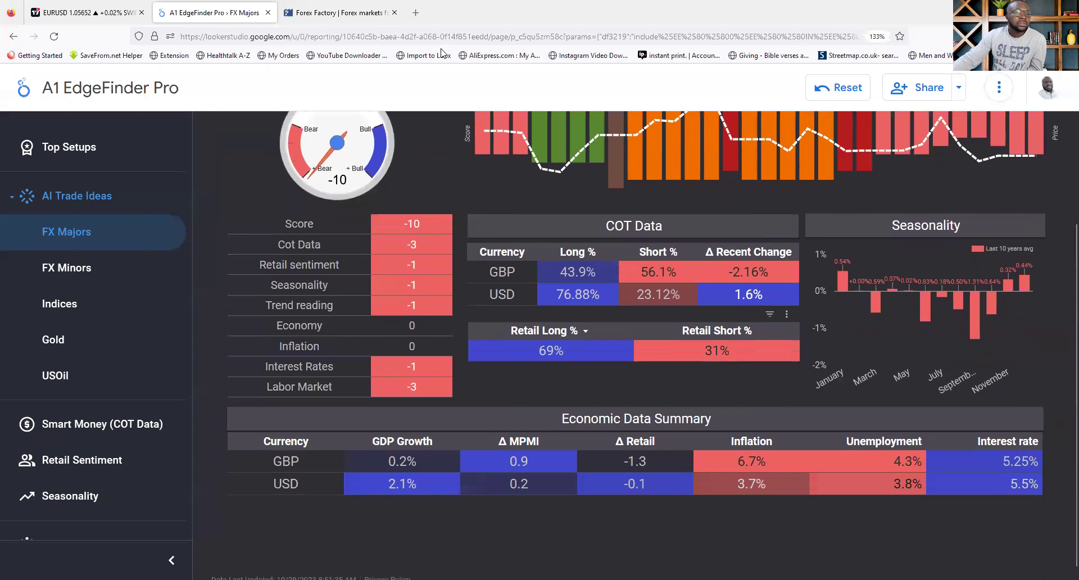
Review the Forex Factory calendar day by day from 30 October to 3 November 2023, and return to the TradingView EURUSD chart.
{"action": "left_click", "coordinate": [348, 13]}
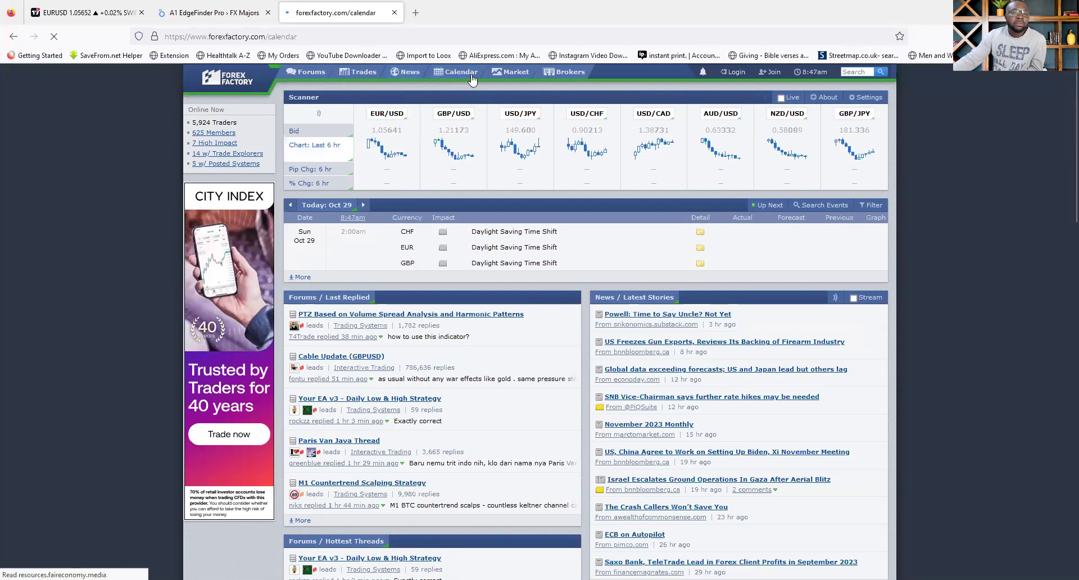
{"action": "left_click", "coordinate": [461, 72]}
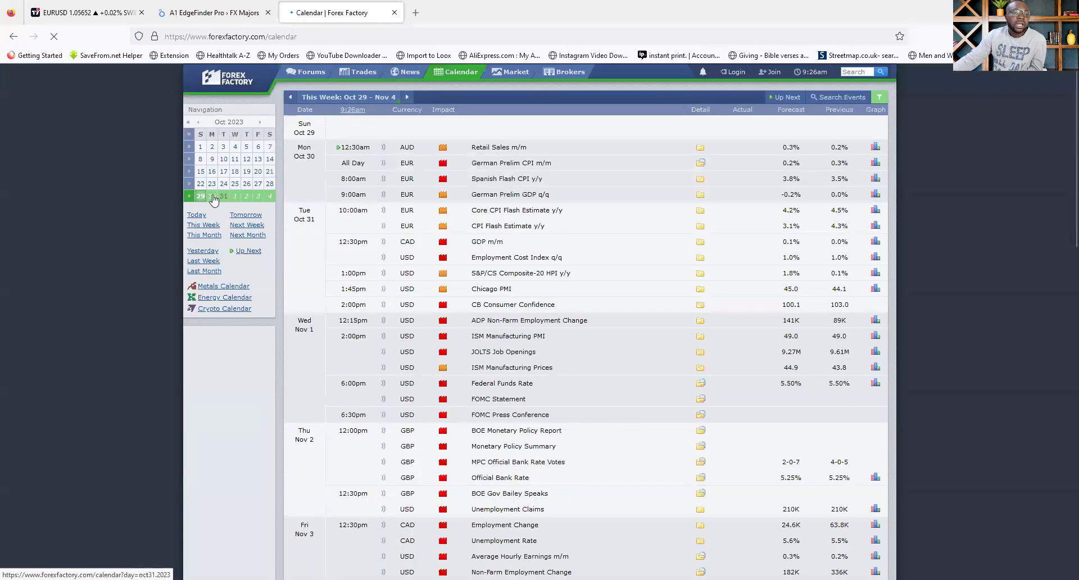
{"action": "left_click", "coordinate": [212, 197]}
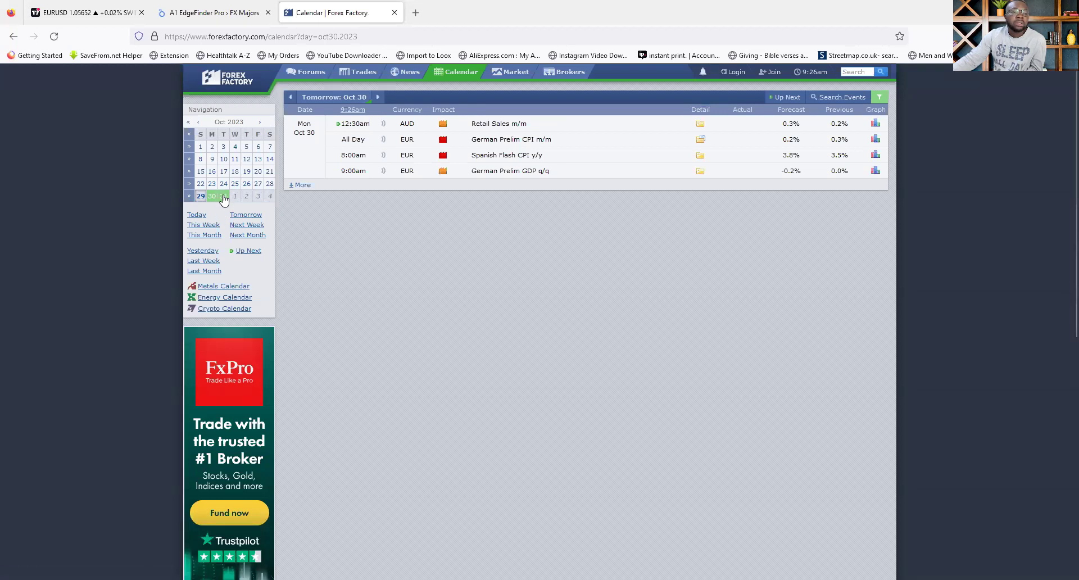
{"action": "left_click", "coordinate": [224, 196]}
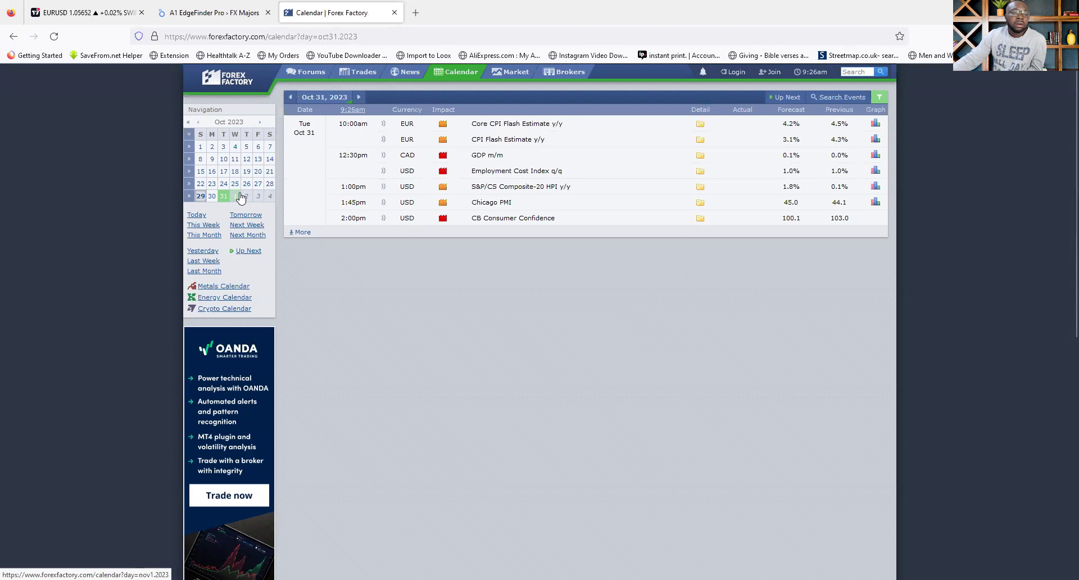
{"action": "left_click", "coordinate": [238, 198]}
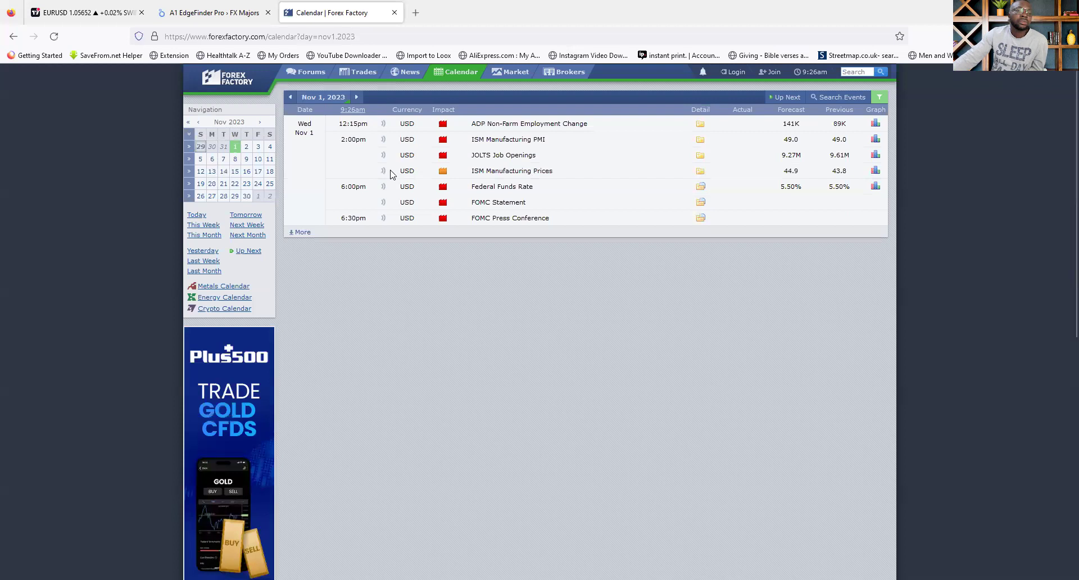
{"action": "left_click", "coordinate": [247, 147]}
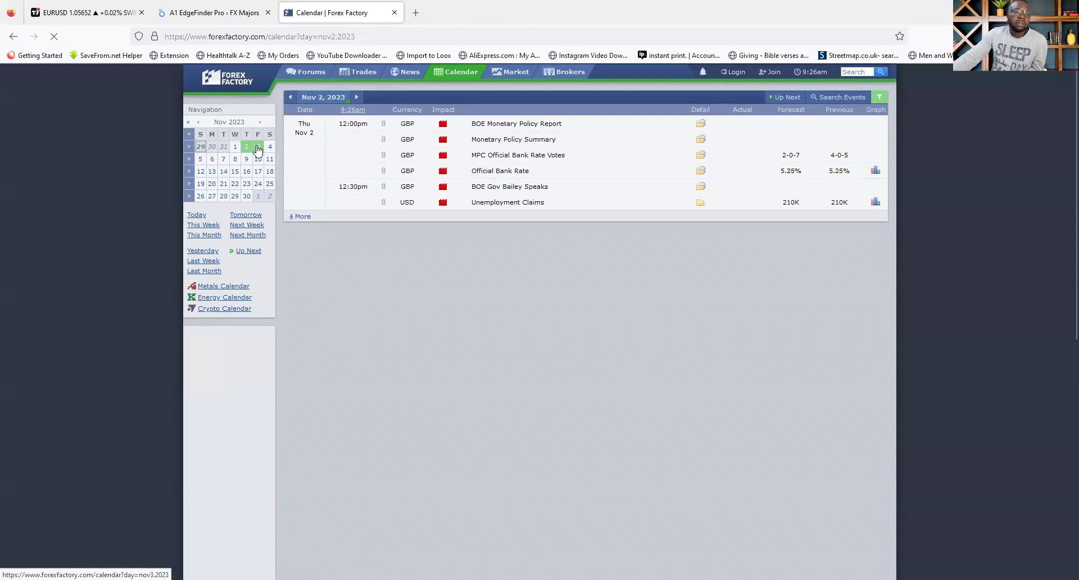
{"action": "left_click", "coordinate": [258, 147]}
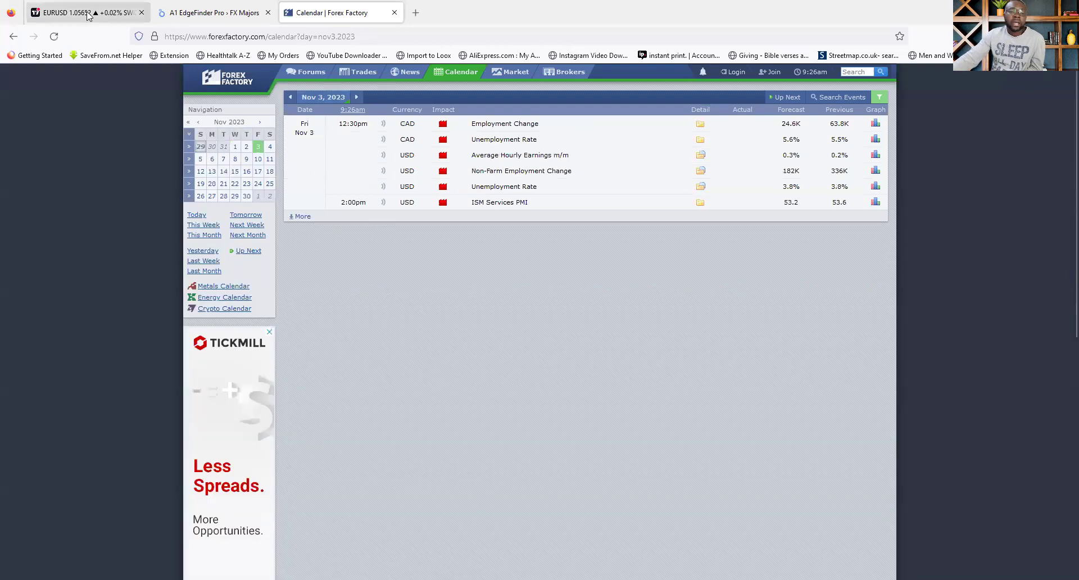
{"action": "left_click", "coordinate": [88, 16]}
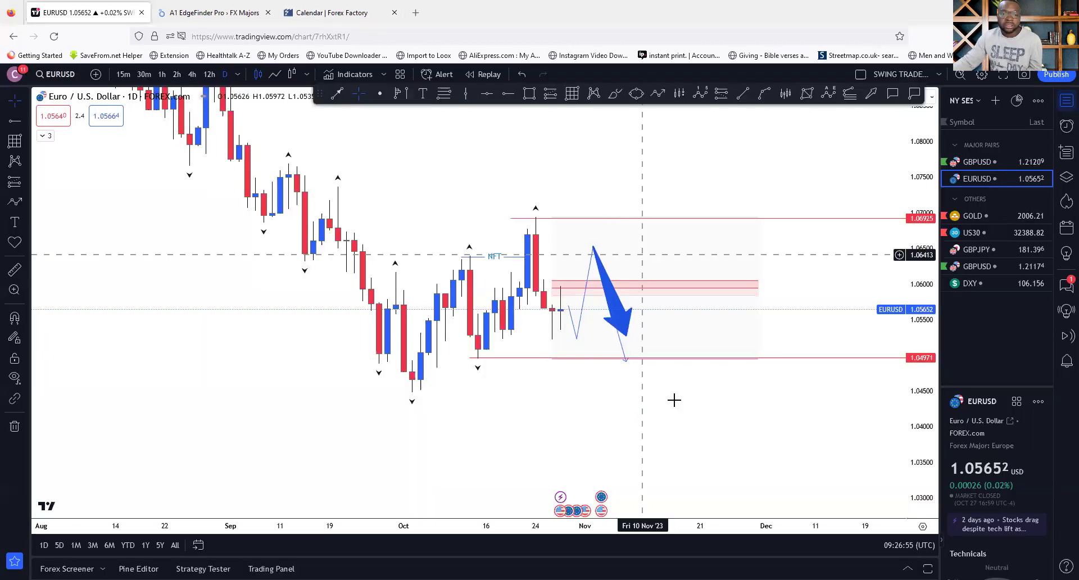
{"action": "left_click_drag", "start_coordinate": [740, 425], "coordinate": [743, 427]}
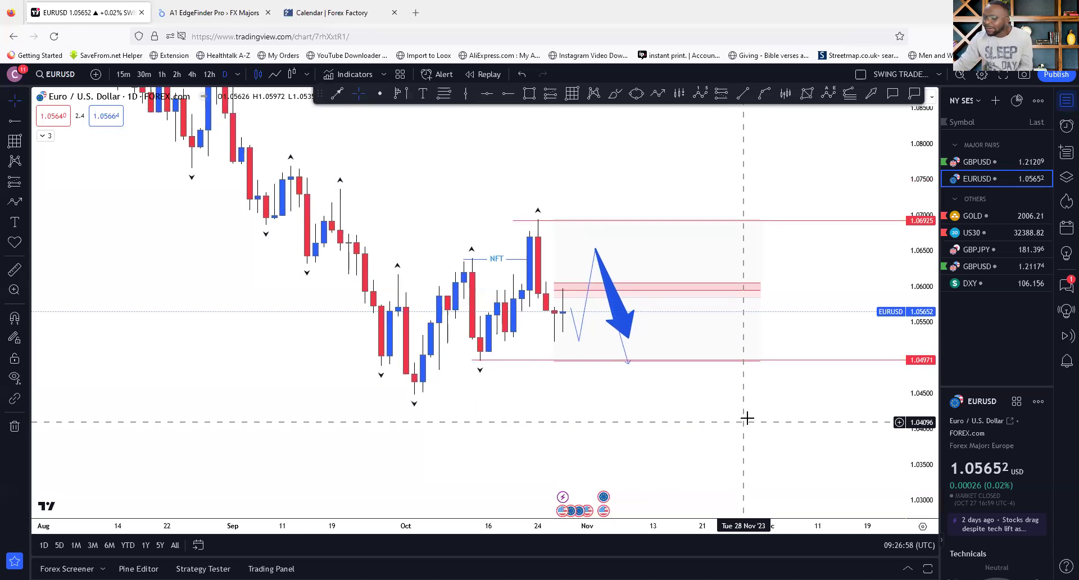